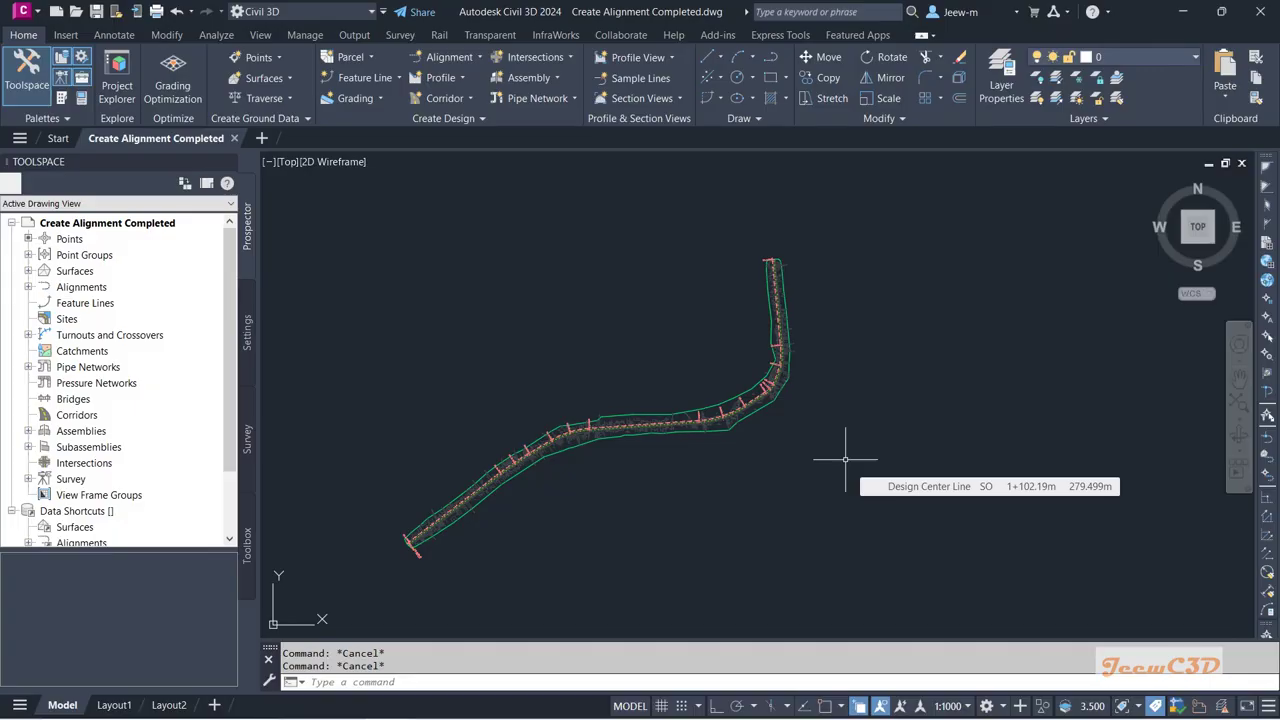
Step: Select the Design Center Line alignment in the drawing near station 0+020
{"action": "middle_click_drag", "start_coordinate": [738, 516], "coordinate": [866, 432]}
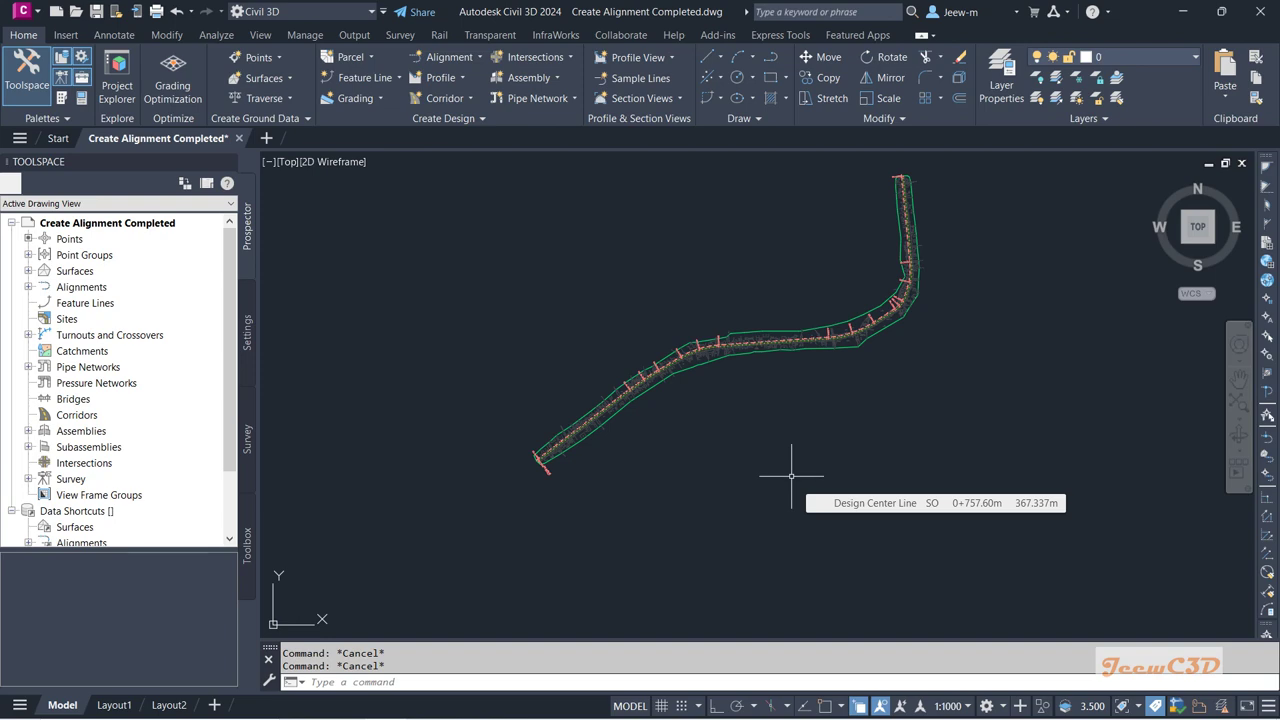
{"action": "scroll", "coordinate": [540, 455], "scroll_direction": "up", "scroll_amount": 10}
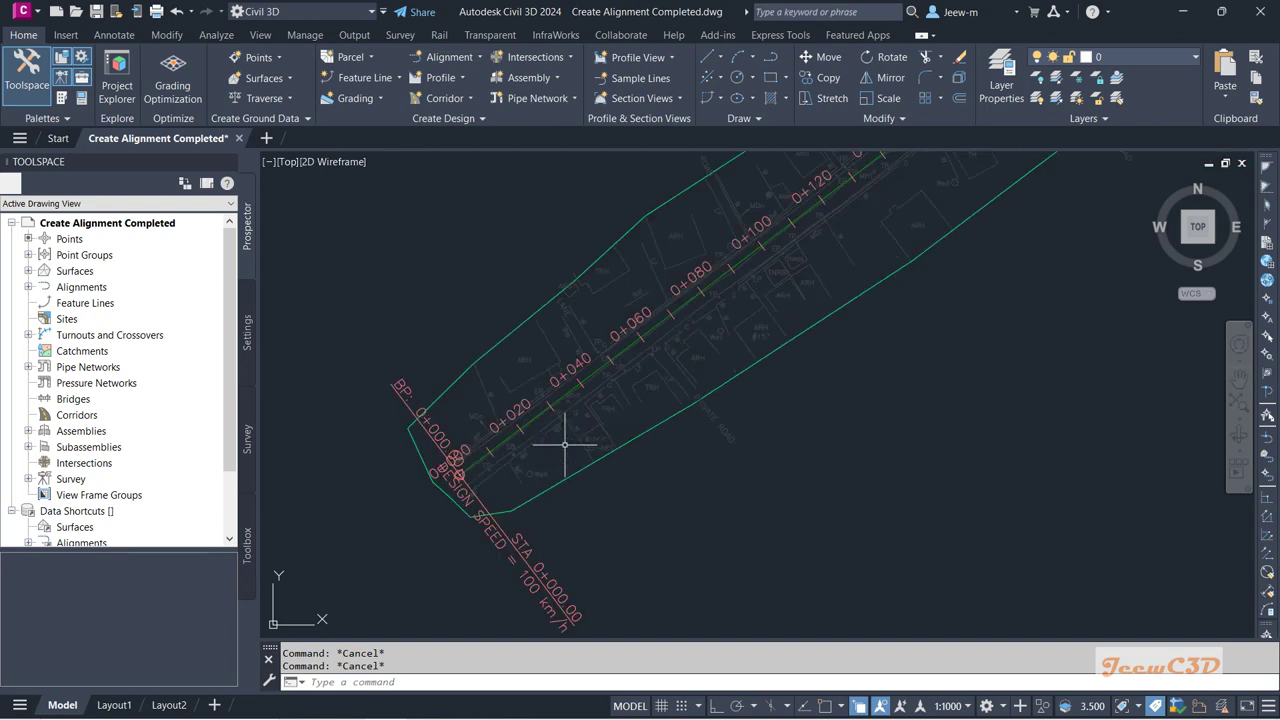
{"action": "scroll", "coordinate": [494, 431], "scroll_direction": "up", "scroll_amount": 3}
{"action": "left_click", "coordinate": [570, 425]}
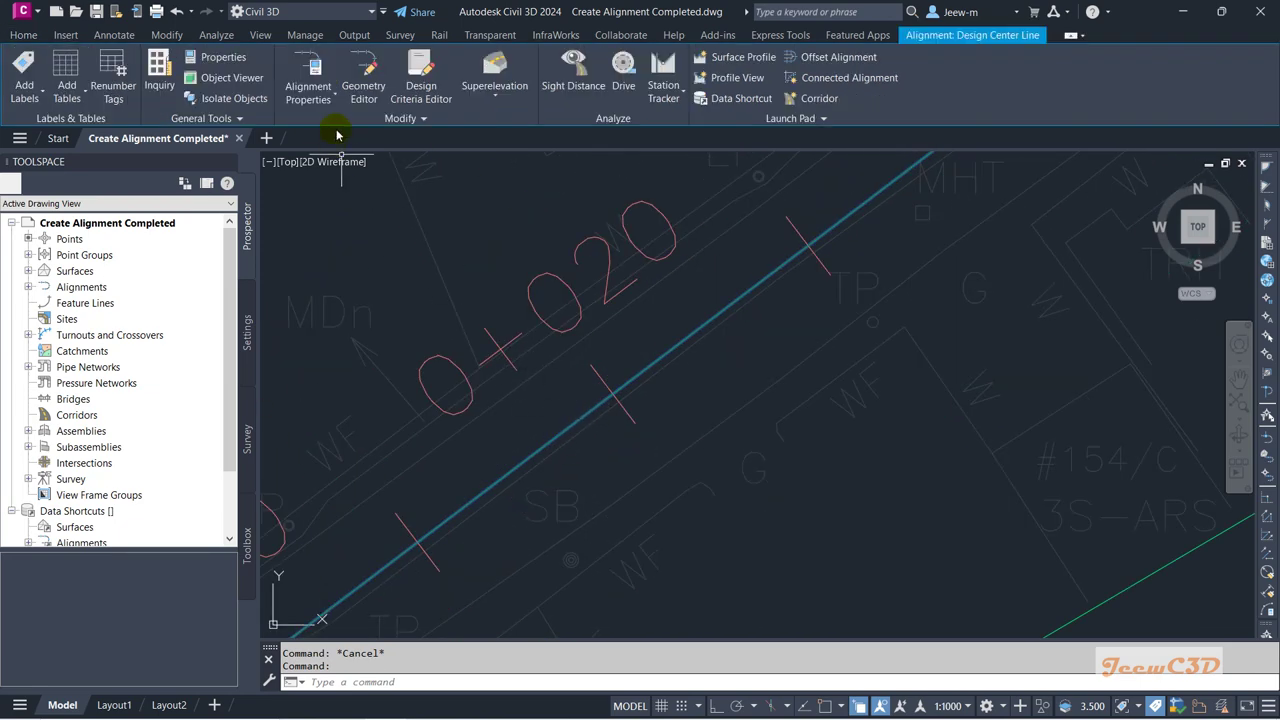
{"action": "left_click", "coordinate": [307, 100]}
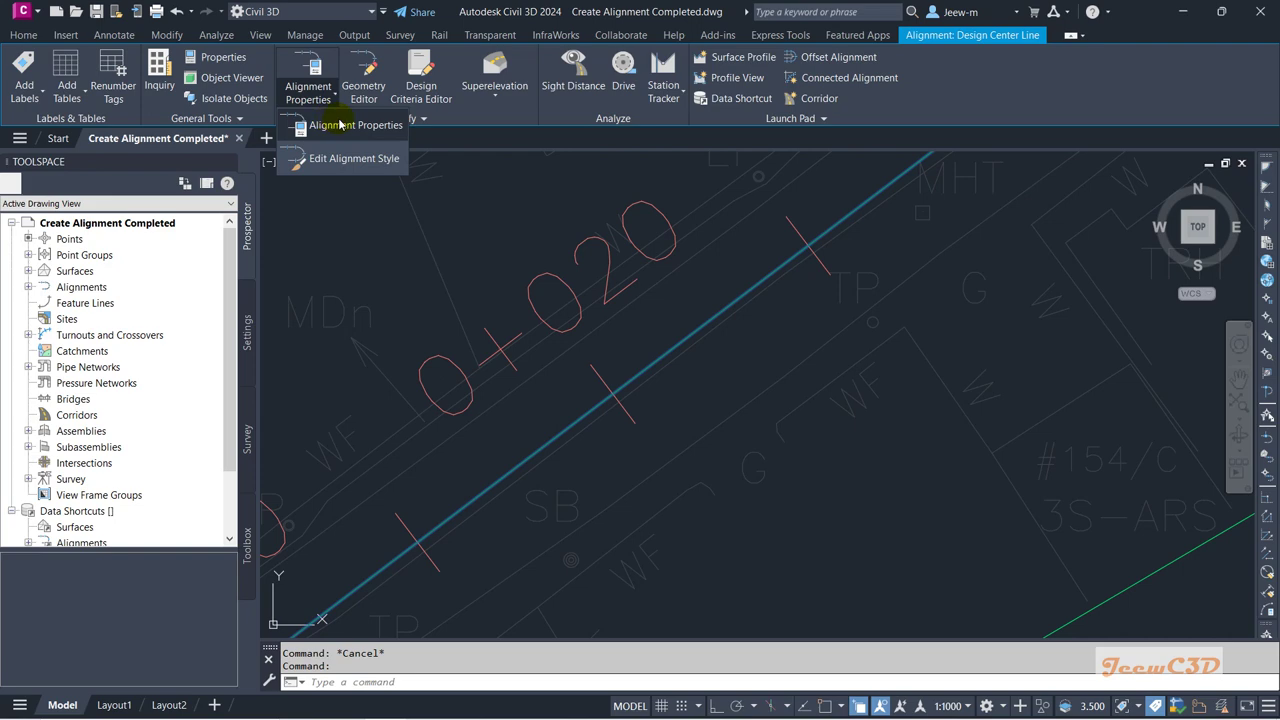
{"action": "right_click", "coordinate": [510, 234]}
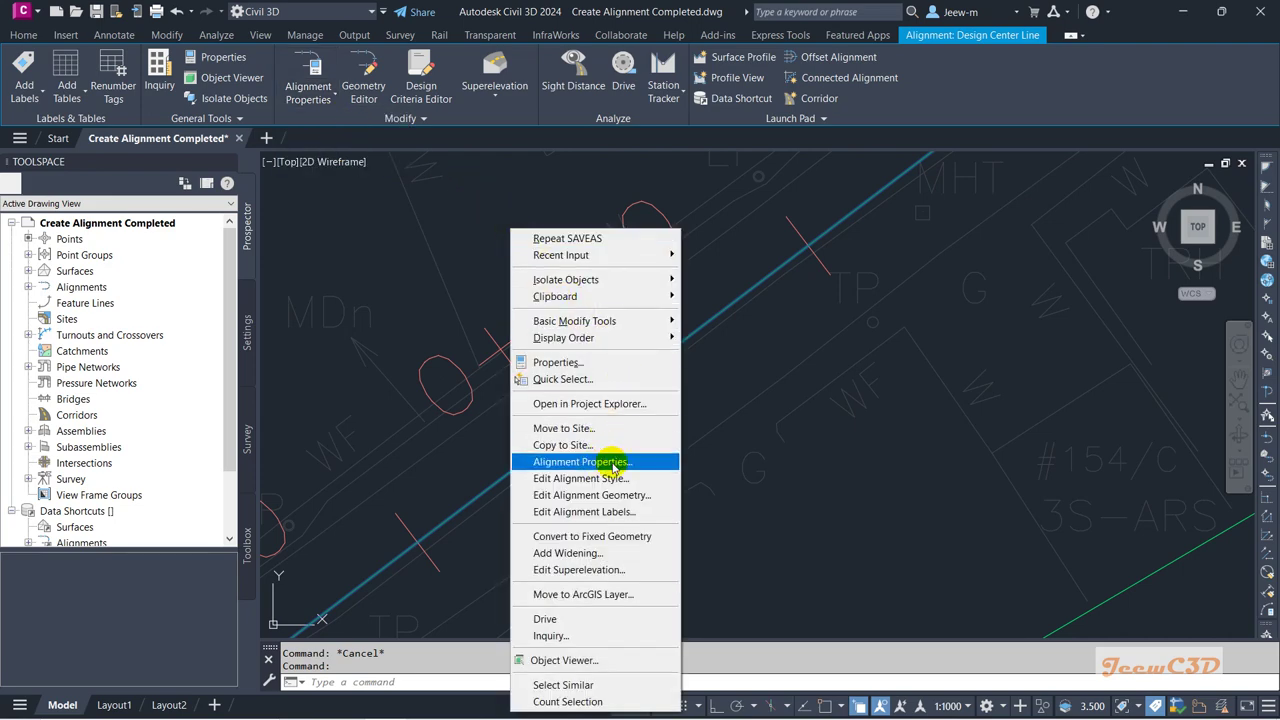
{"action": "left_click", "coordinate": [250, 258]}
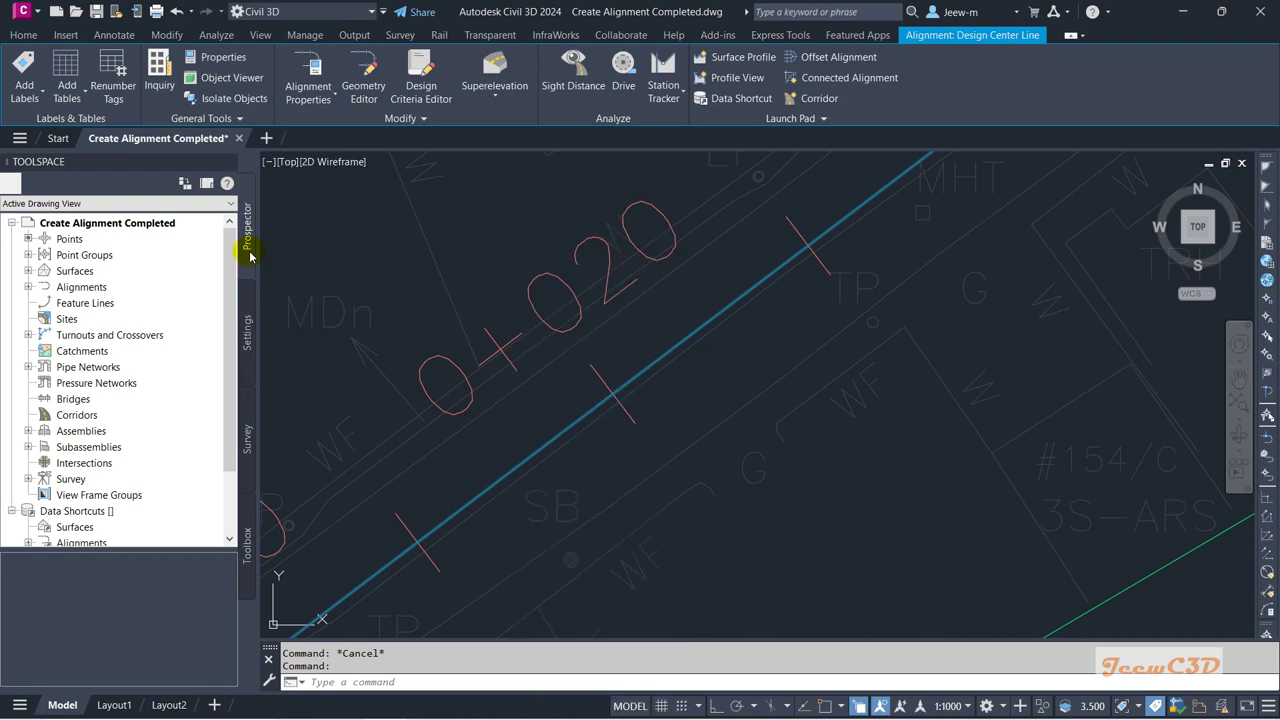
Step: Open the properties of the Design Center Line centerline alignment from the drawing's alignment collection, keeping the alignment visible beside the dialog
{"action": "left_click", "coordinate": [81, 287]}
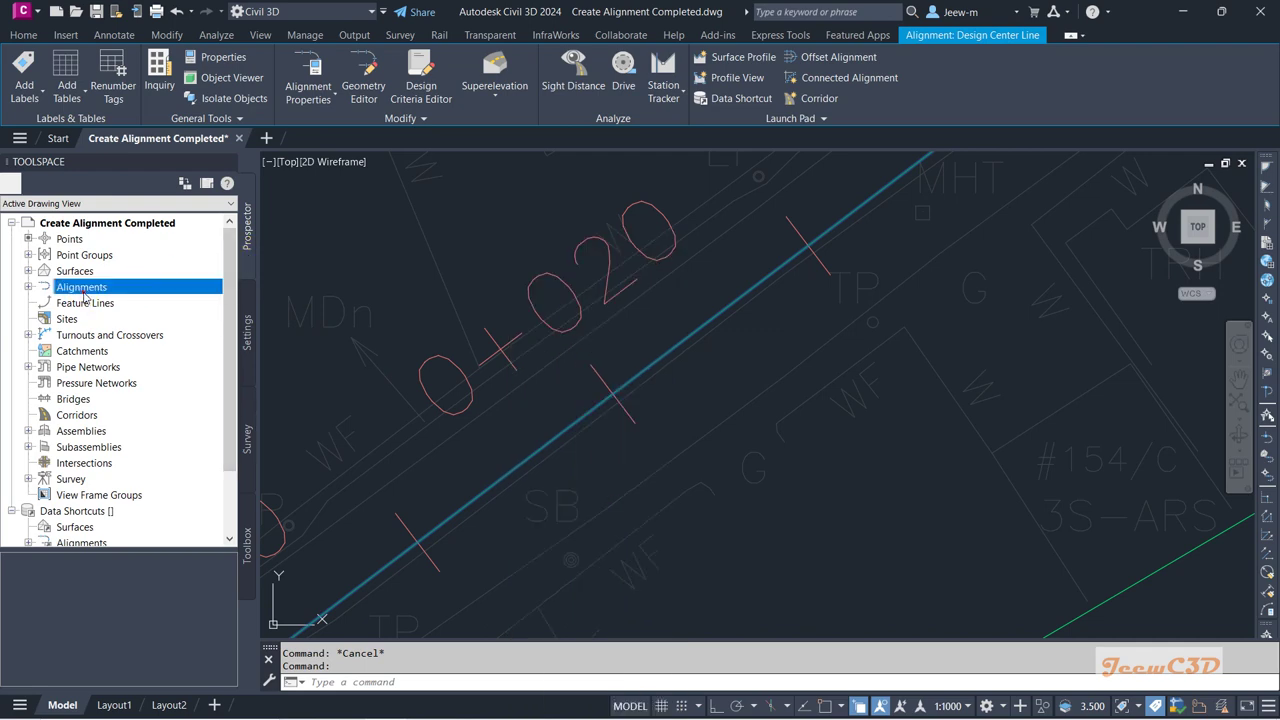
{"action": "left_click", "coordinate": [28, 287]}
{"action": "left_click", "coordinate": [110, 303]}
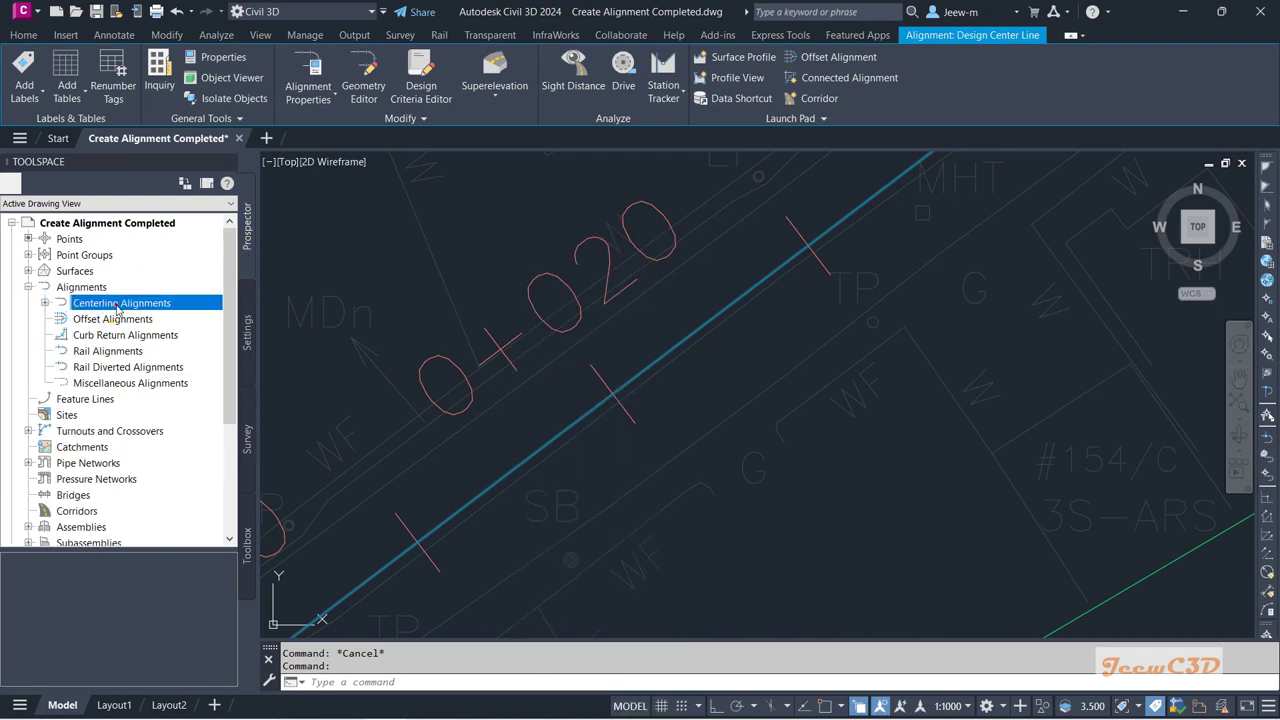
{"action": "left_click", "coordinate": [45, 303]}
{"action": "left_click", "coordinate": [120, 319]}
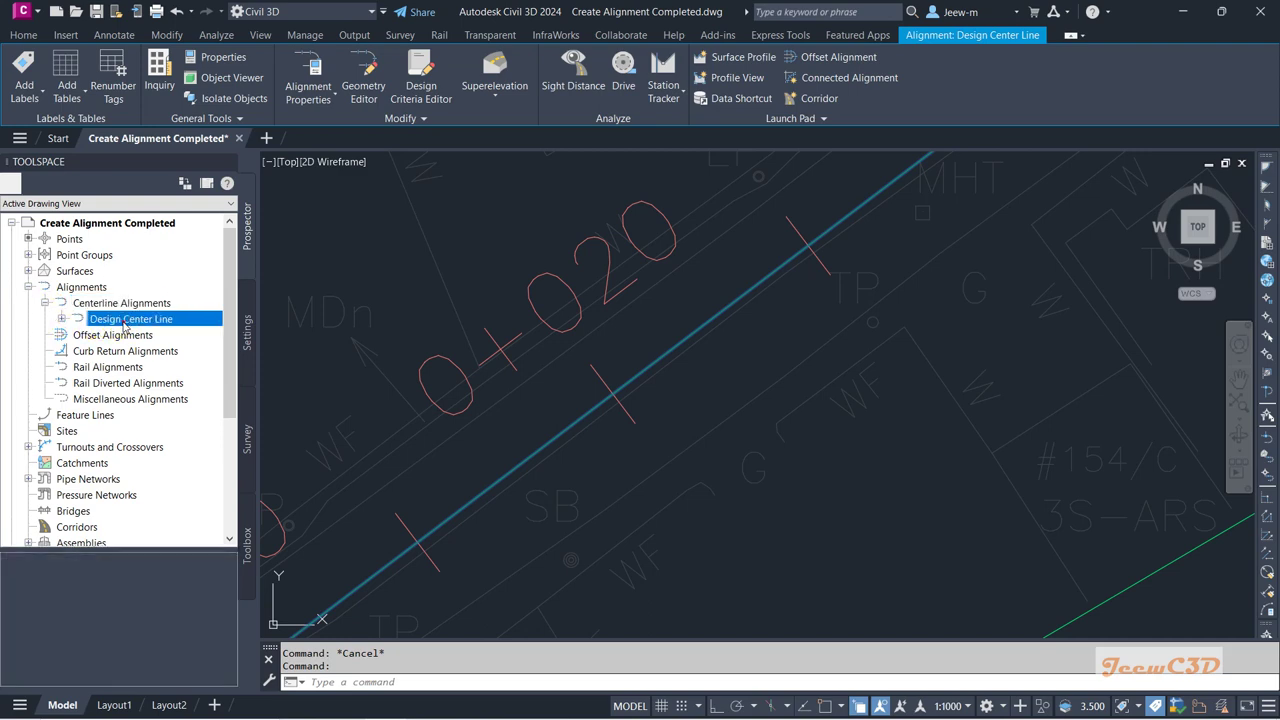
{"action": "right_click", "coordinate": [133, 319]}
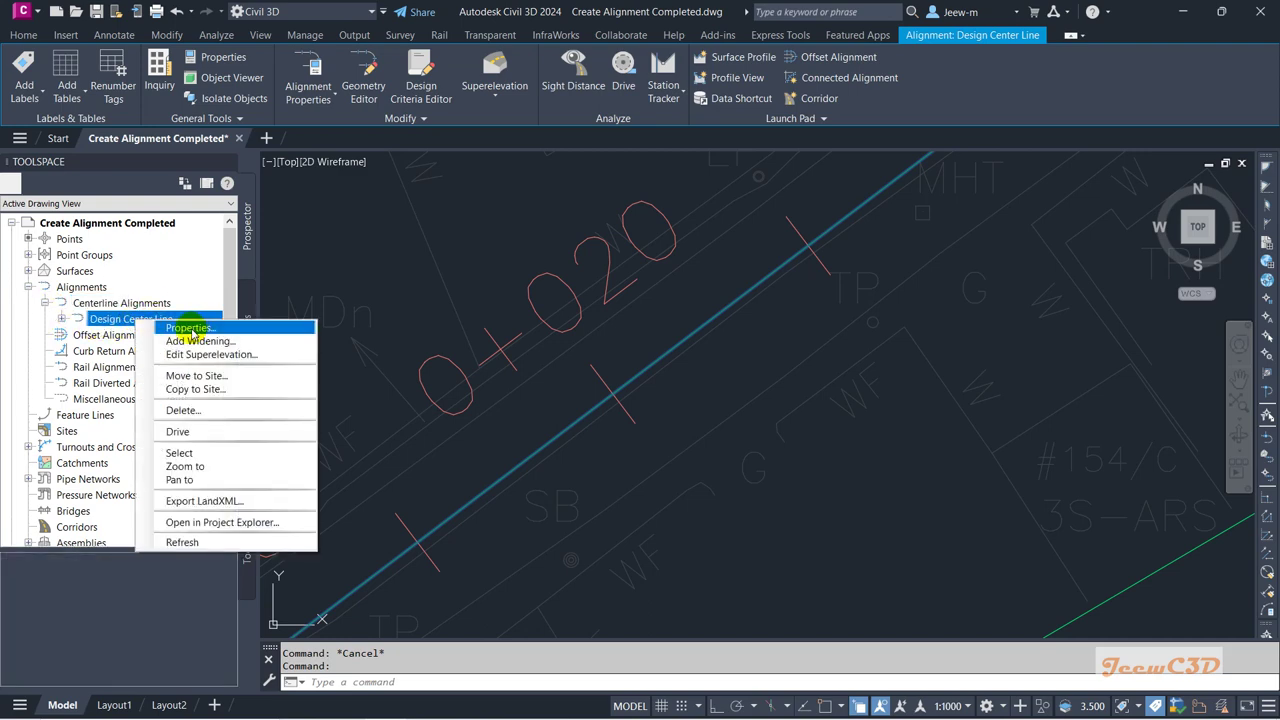
{"action": "left_click", "coordinate": [196, 329]}
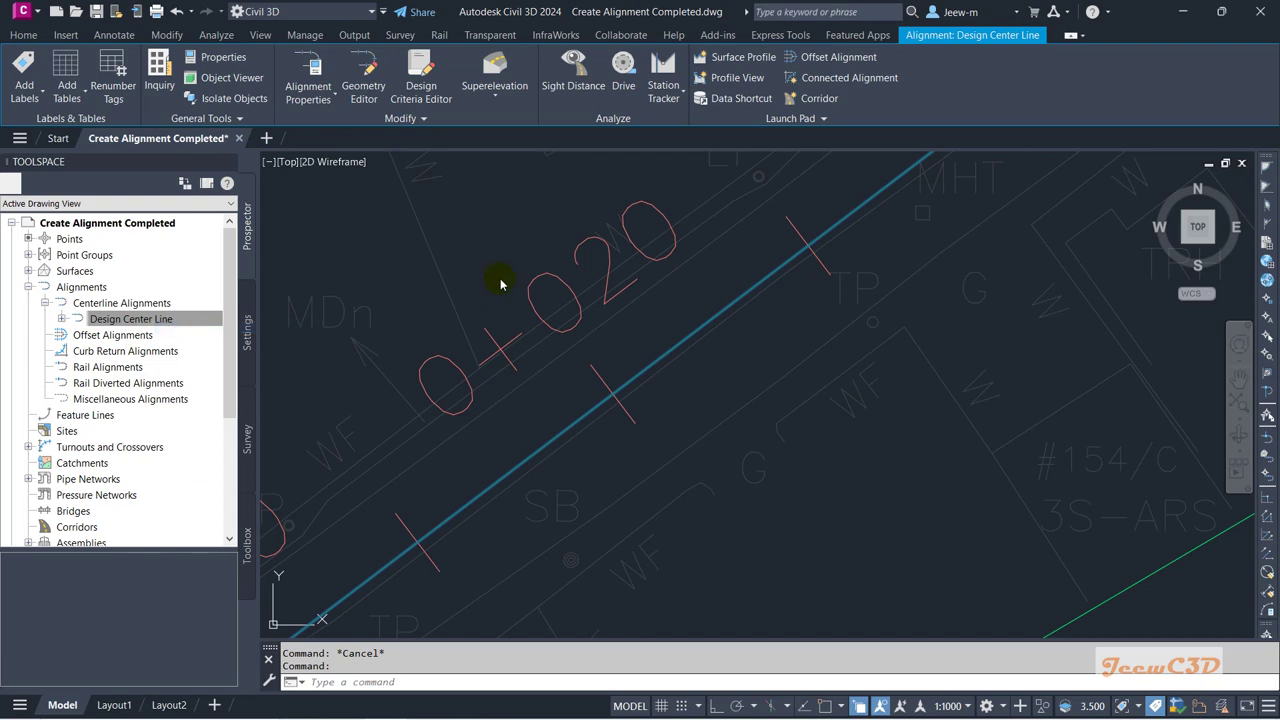
{"action": "left_click_drag", "start_coordinate": [594, 165], "coordinate": [727, 197]}
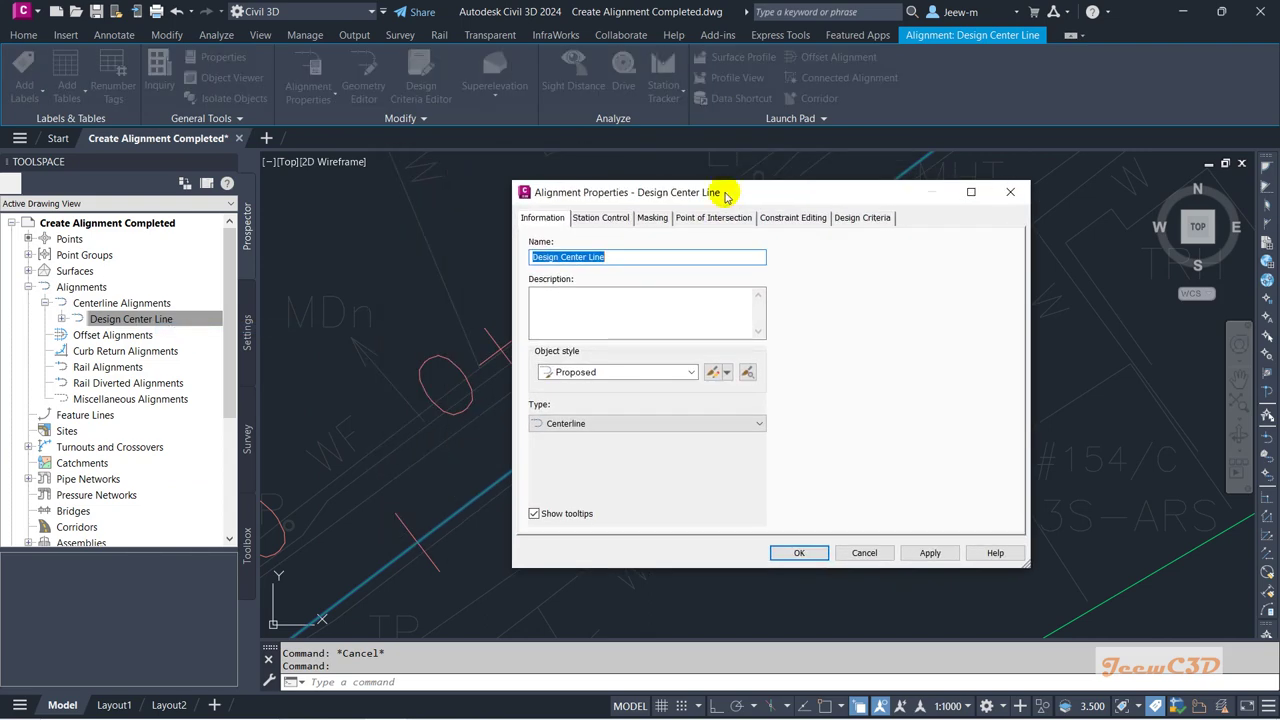
{"action": "left_click_drag", "start_coordinate": [727, 196], "coordinate": [855, 198]}
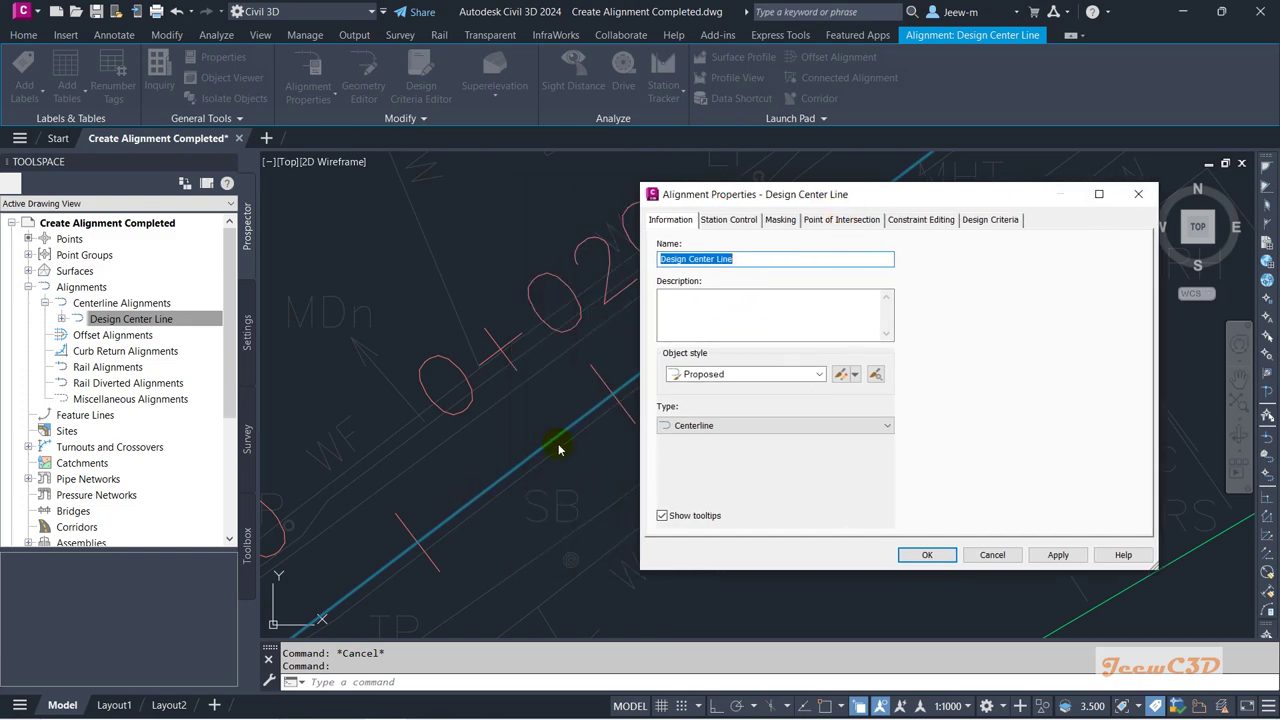
Step: Try the Basic and Existing object styles on the alignment, applying each in turn
{"action": "left_click", "coordinate": [729, 374]}
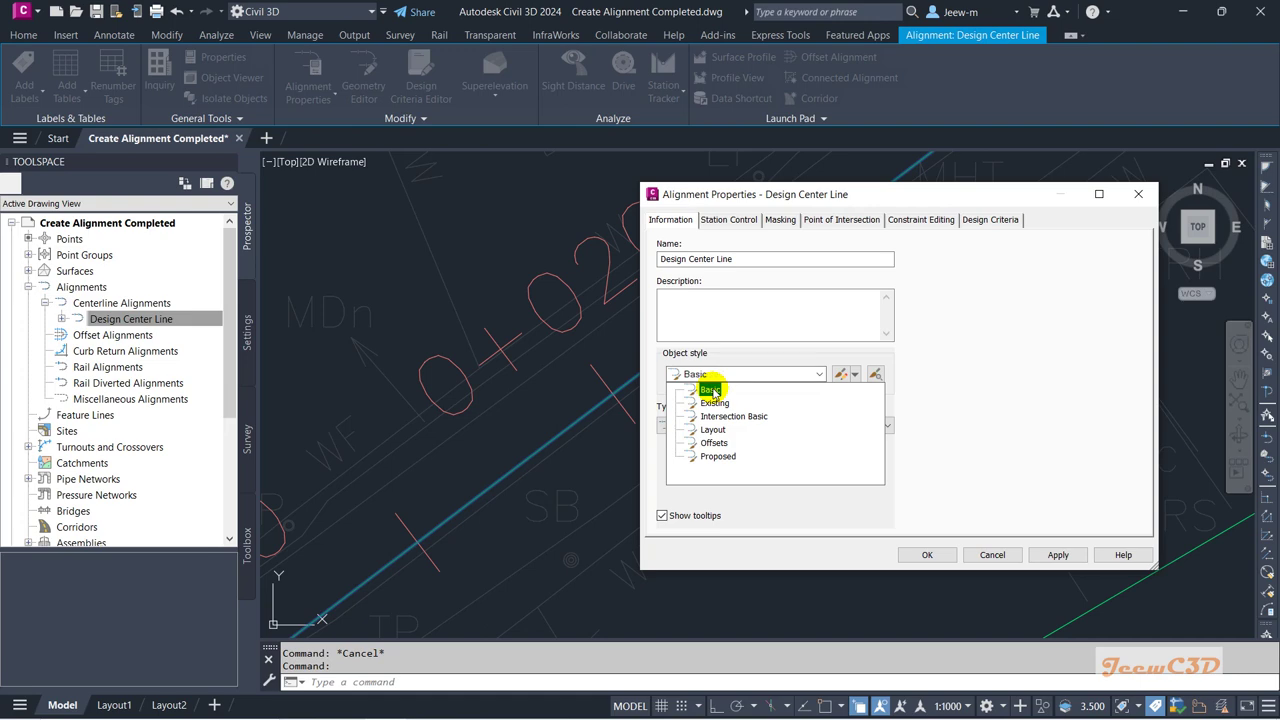
{"action": "left_click", "coordinate": [710, 390]}
{"action": "left_click", "coordinate": [1058, 555]}
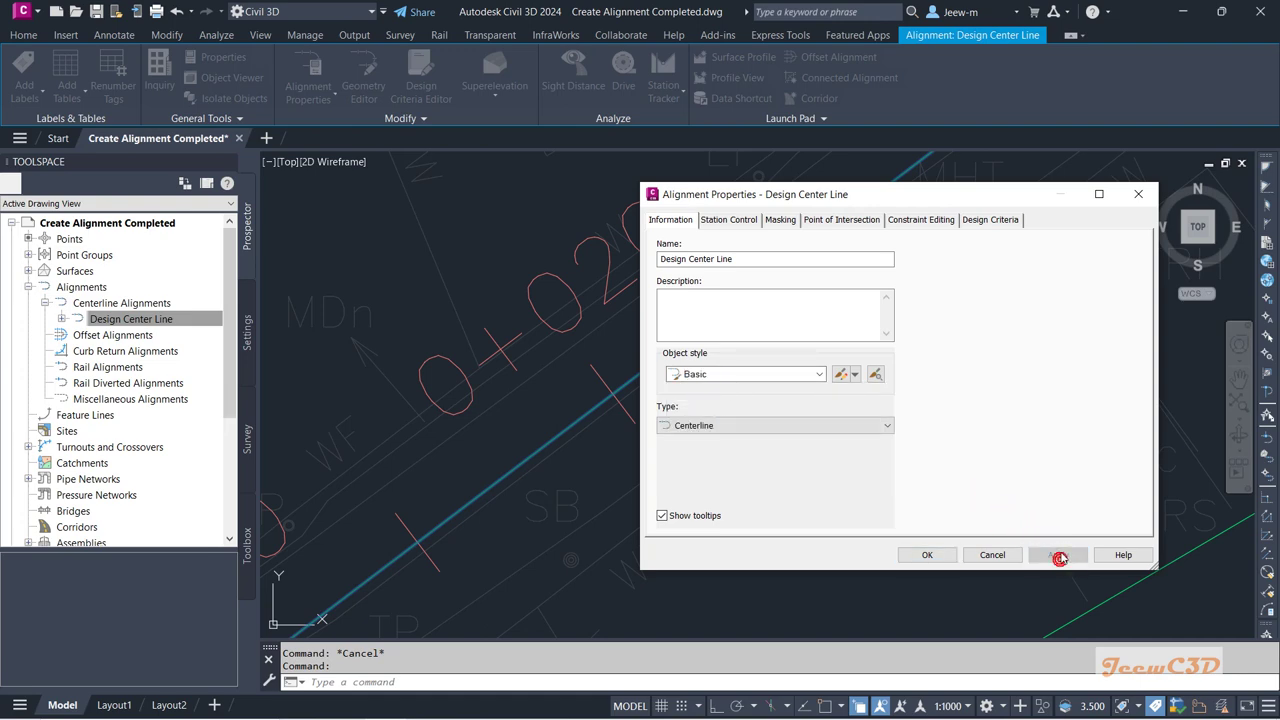
{"action": "left_click", "coordinate": [716, 376]}
{"action": "left_click", "coordinate": [716, 402]}
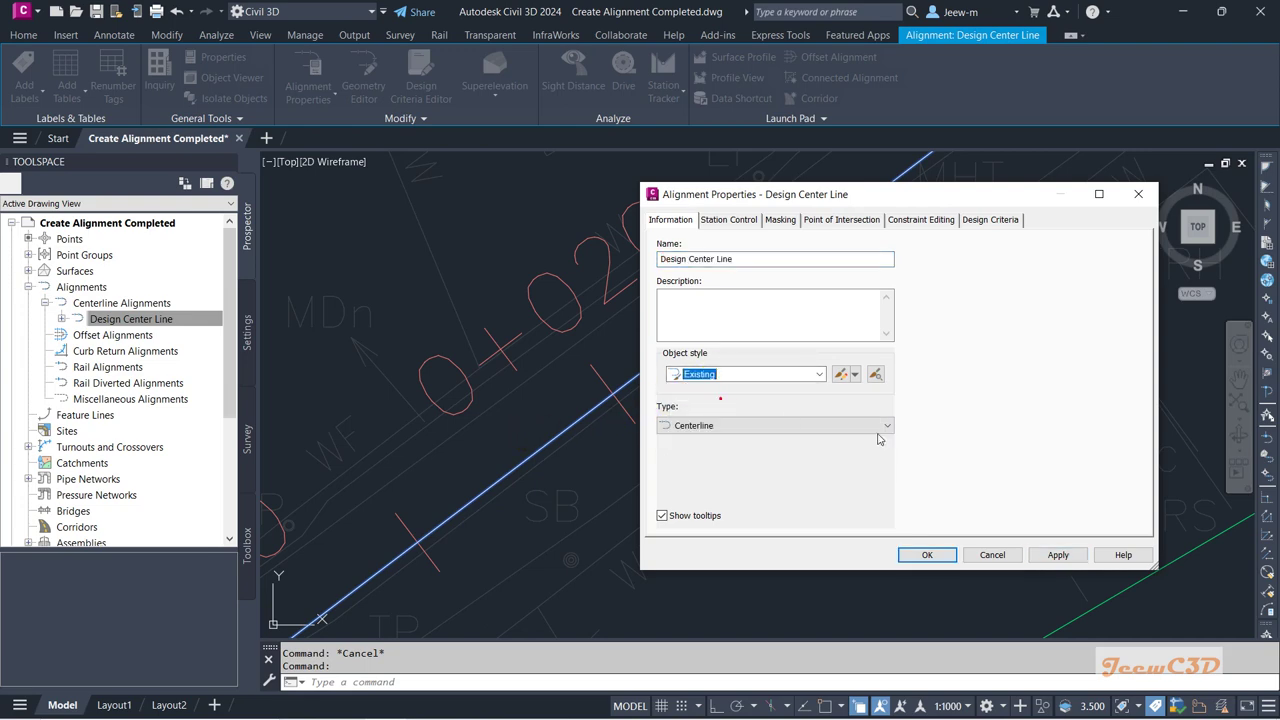
{"action": "left_click", "coordinate": [1058, 555]}
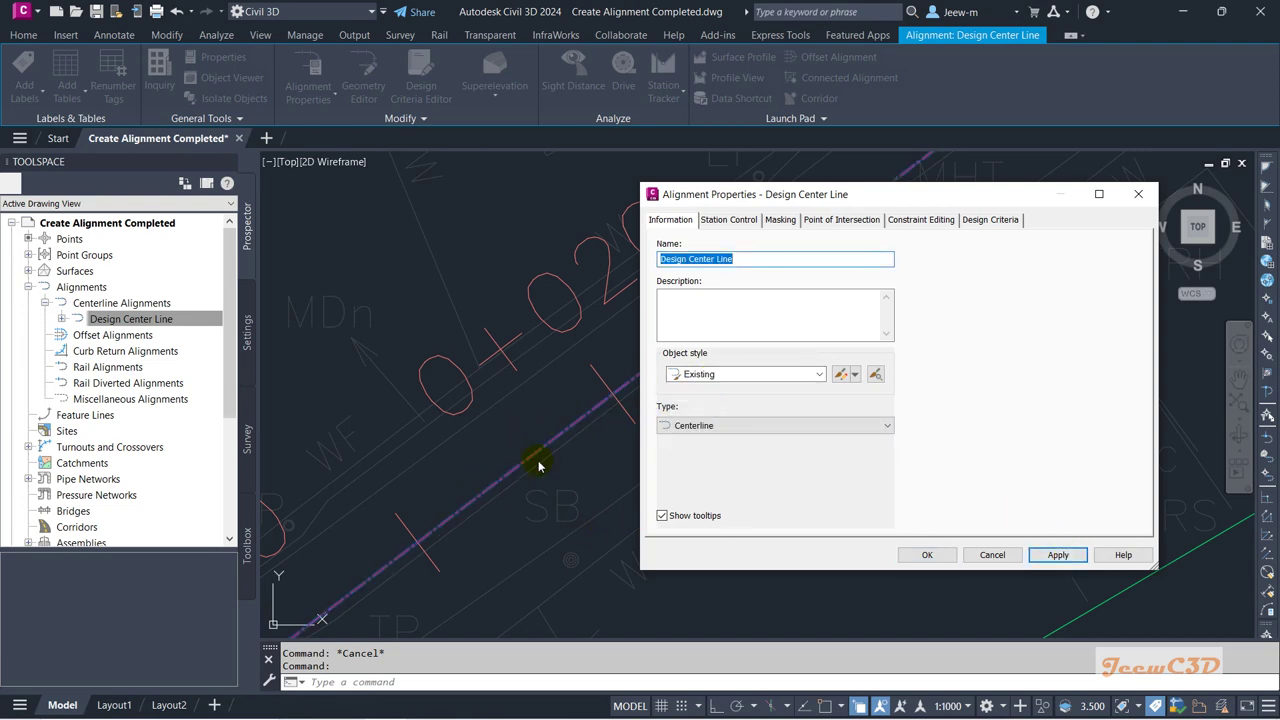
Step: Set the alignment's object style to Layout, accept the properties and deselect the alignment
{"action": "left_click", "coordinate": [714, 376]}
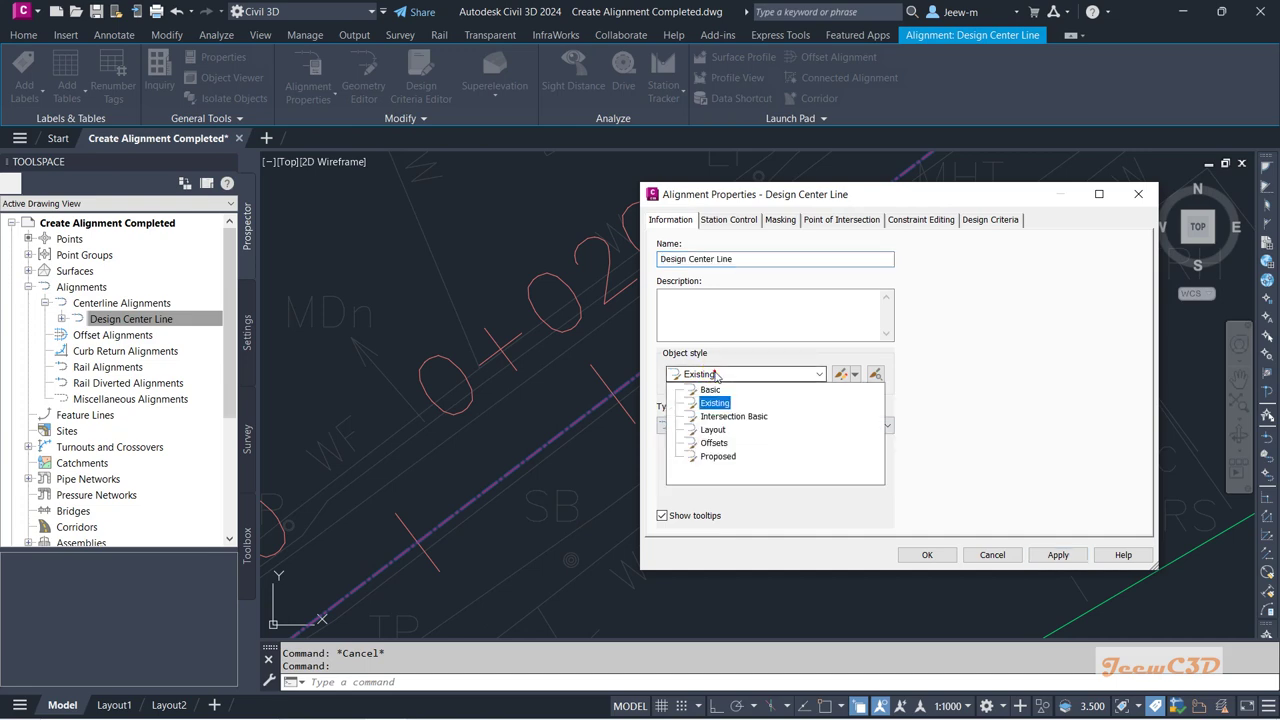
{"action": "left_click", "coordinate": [716, 430]}
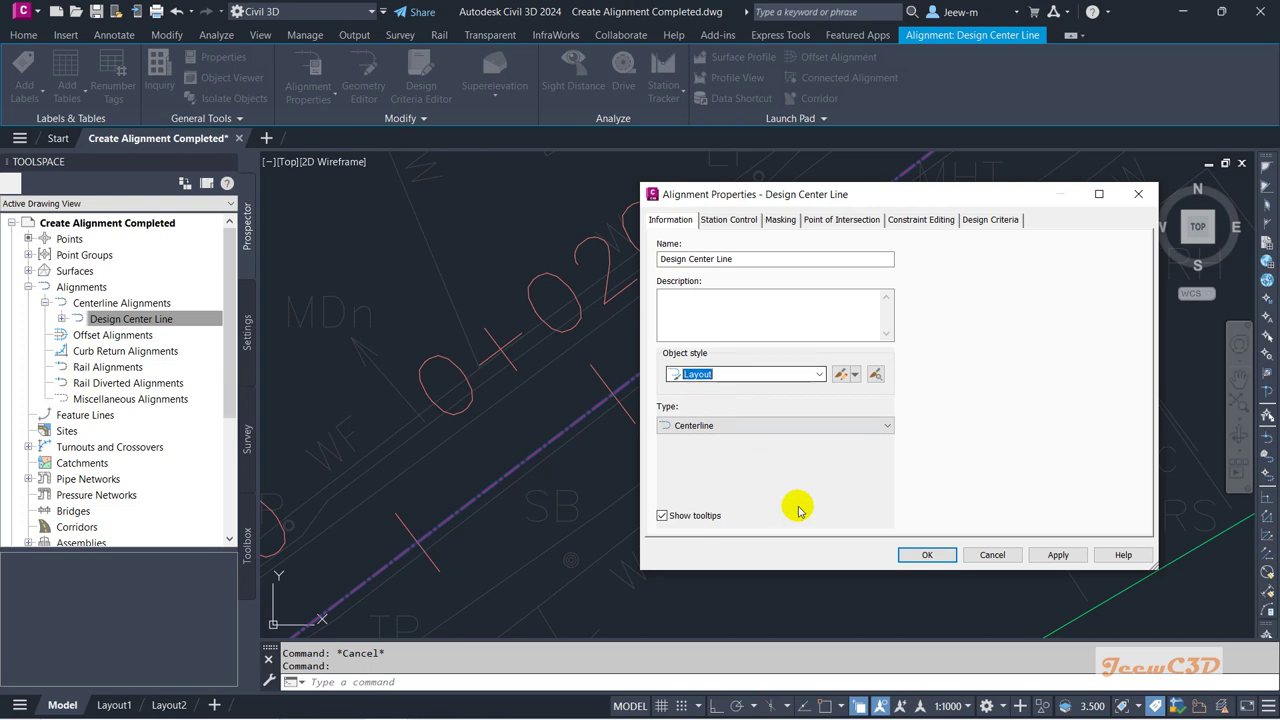
{"action": "left_click", "coordinate": [909, 554]}
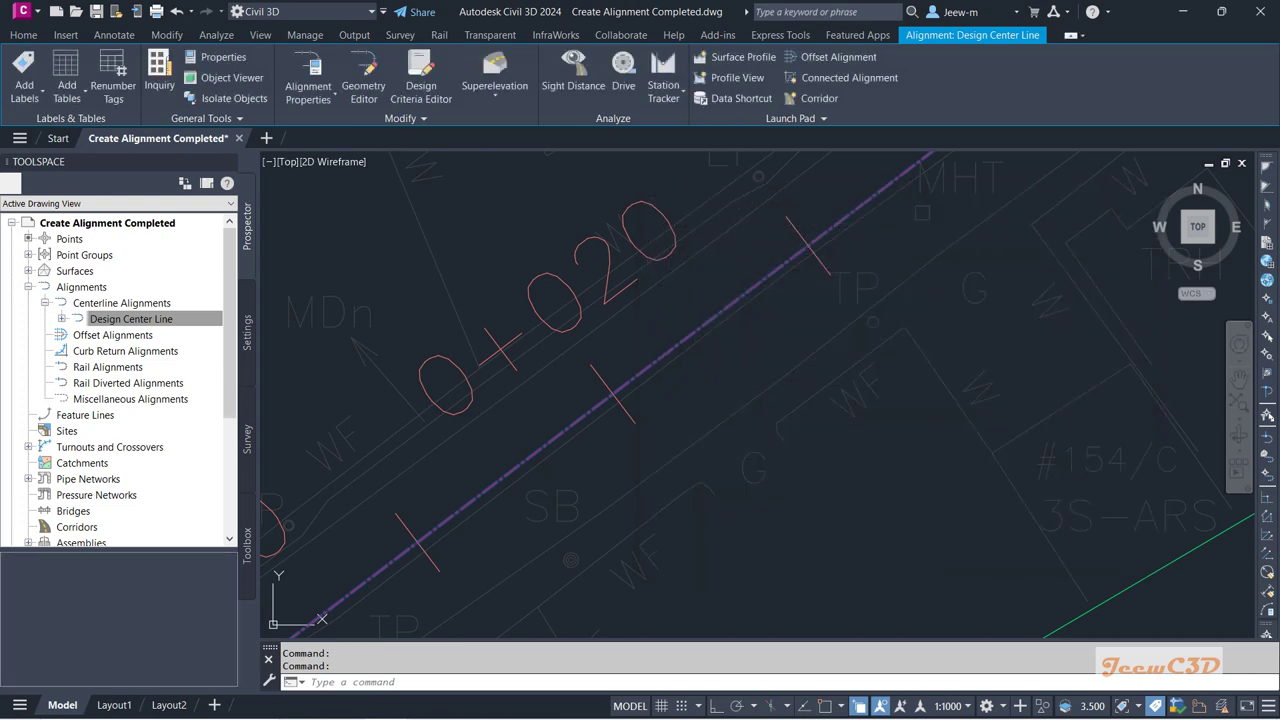
{"action": "scroll", "coordinate": [671, 442], "scroll_direction": "down", "scroll_amount": 4}
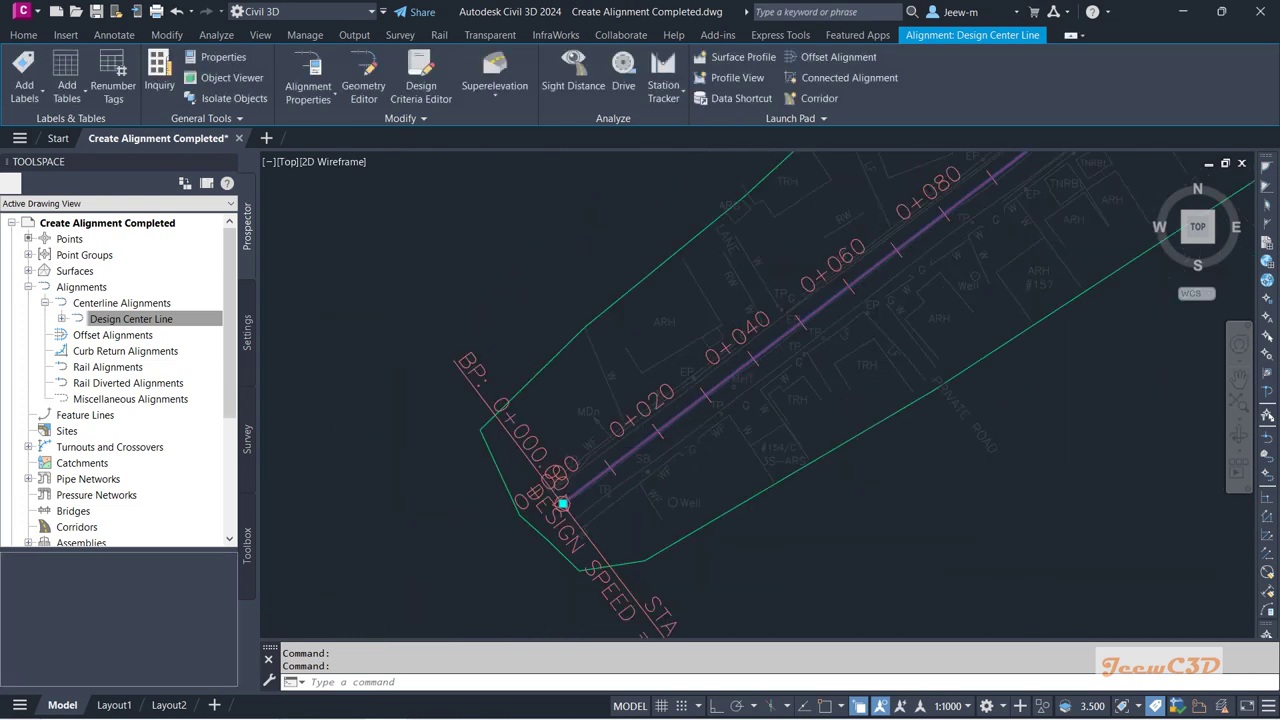
{"action": "scroll", "coordinate": [644, 460], "scroll_direction": "up", "scroll_amount": 1}
{"action": "key", "text": "Escape"}
Step: Examine how the Layout style displays the straight and curved segments along the alignment
{"action": "scroll", "coordinate": [652, 459], "scroll_direction": "down", "scroll_amount": 4}
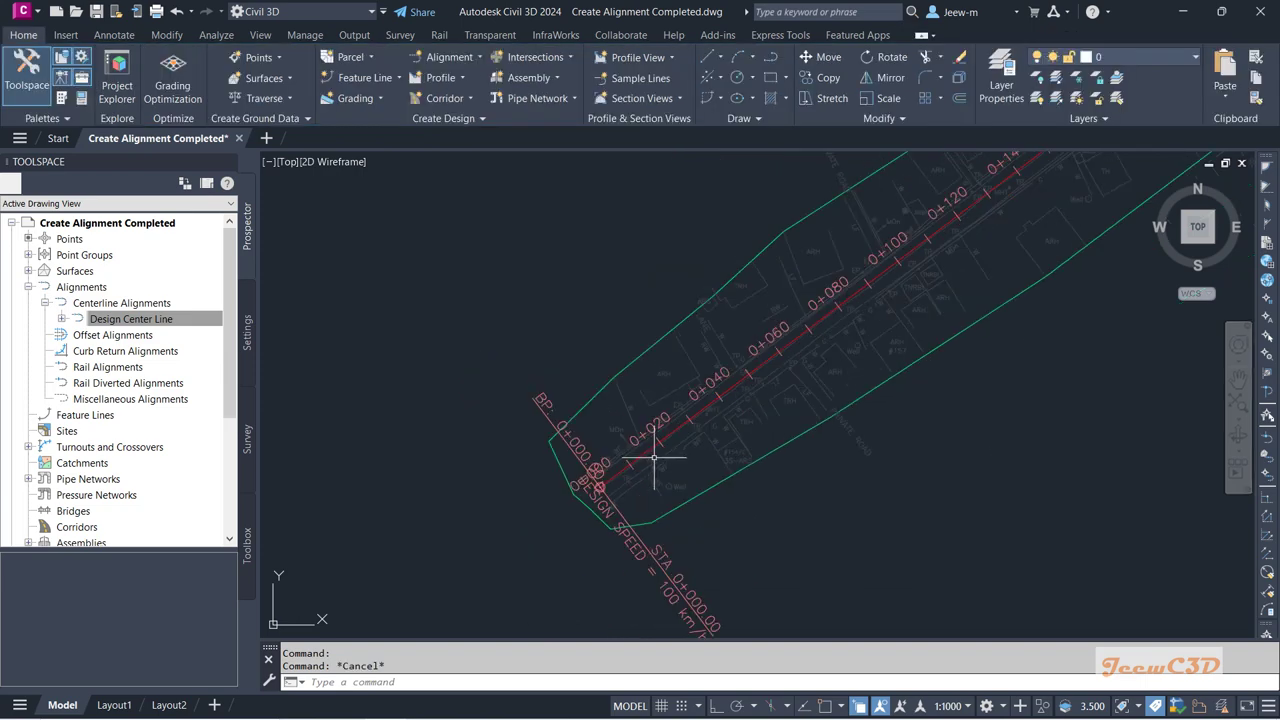
{"action": "mouse_move", "coordinate": [771, 357]}
{"action": "middle_mouse_down"}
{"action": "mouse_move", "coordinate": [530, 513]}
{"action": "mouse_move", "coordinate": [766, 366]}
{"action": "middle_mouse_up"}
{"action": "scroll", "coordinate": [780, 286], "scroll_direction": "up", "scroll_amount": 6}
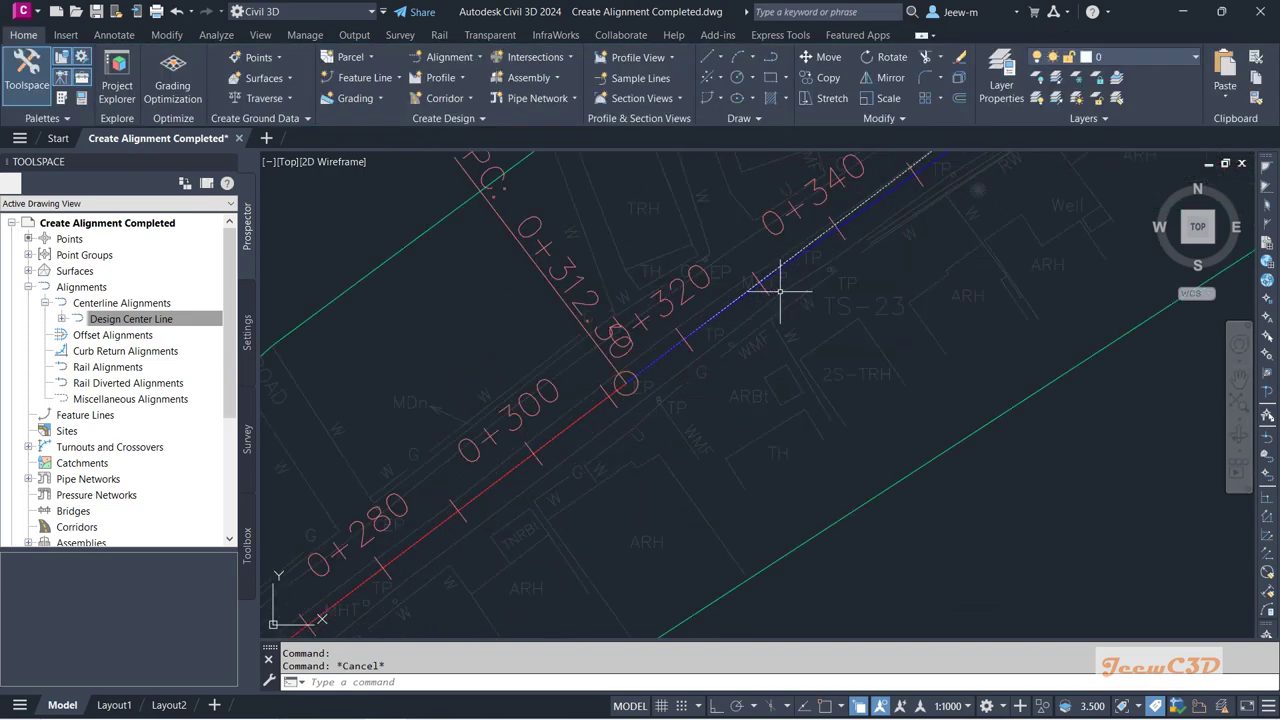
{"action": "scroll", "coordinate": [774, 311], "scroll_direction": "down", "scroll_amount": 4}
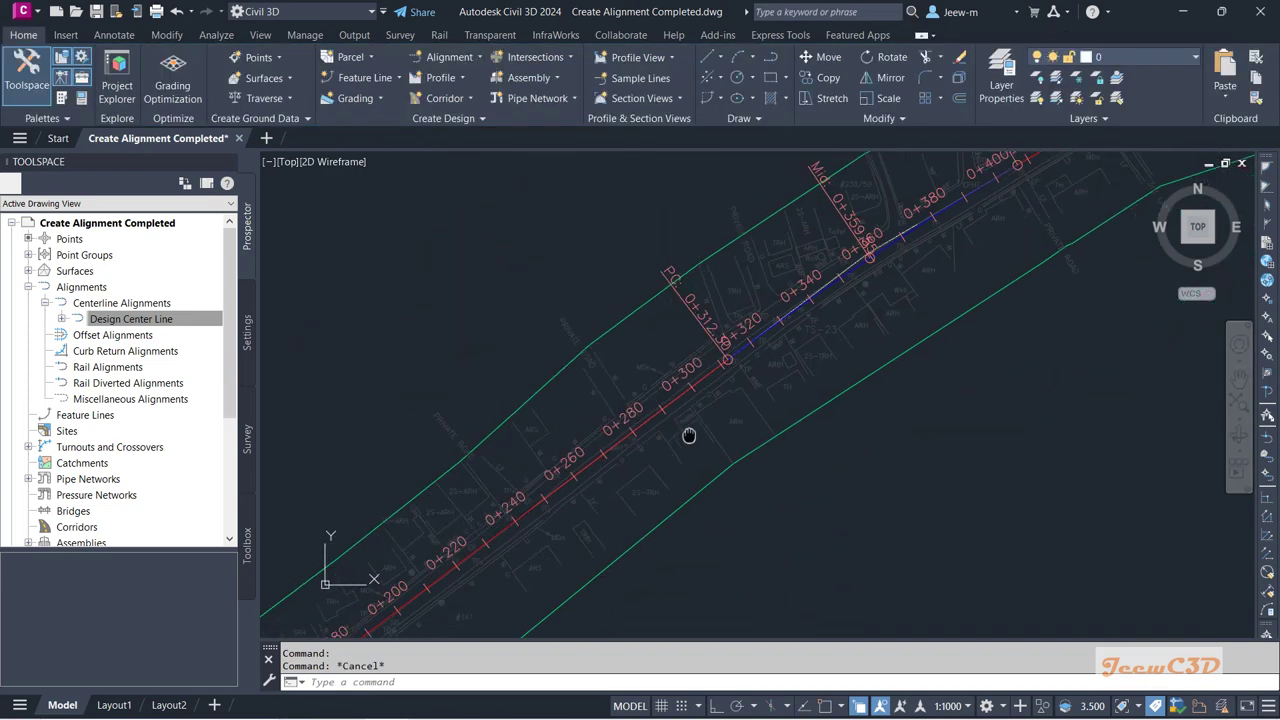
{"action": "scroll", "coordinate": [673, 432], "scroll_direction": "down", "scroll_amount": 2}
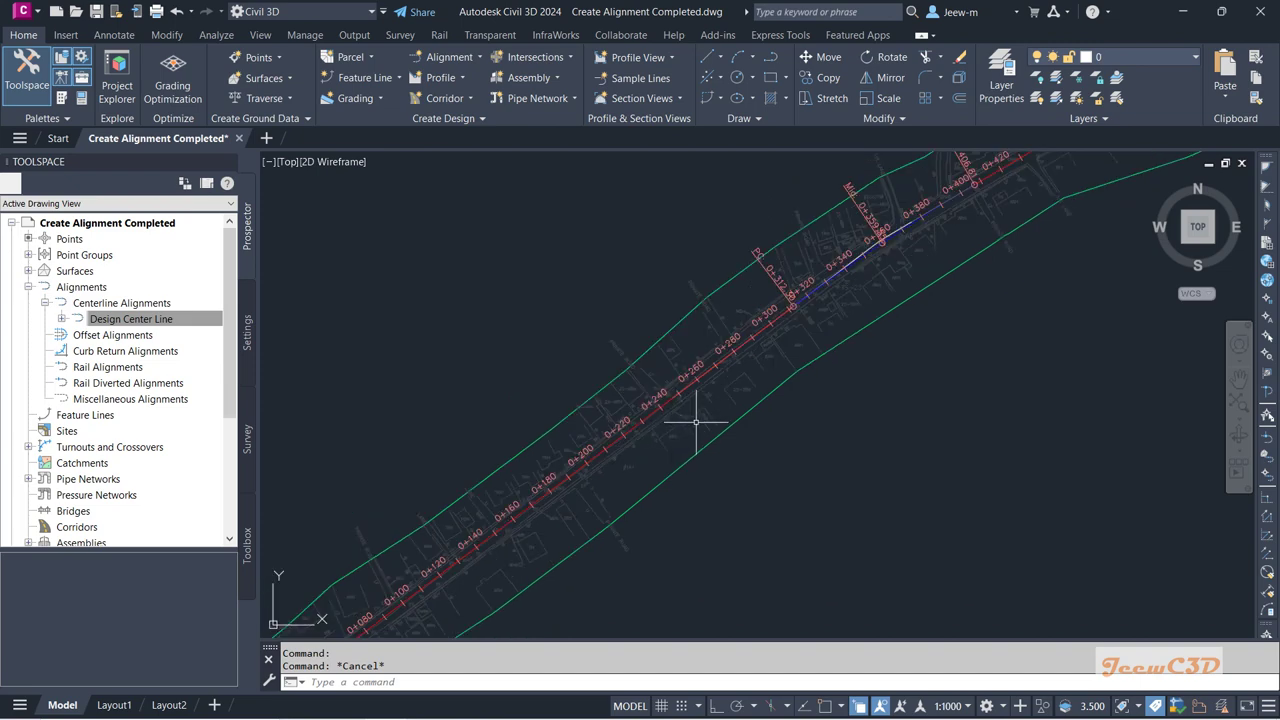
{"action": "scroll", "coordinate": [697, 421], "scroll_direction": "down", "scroll_amount": 3}
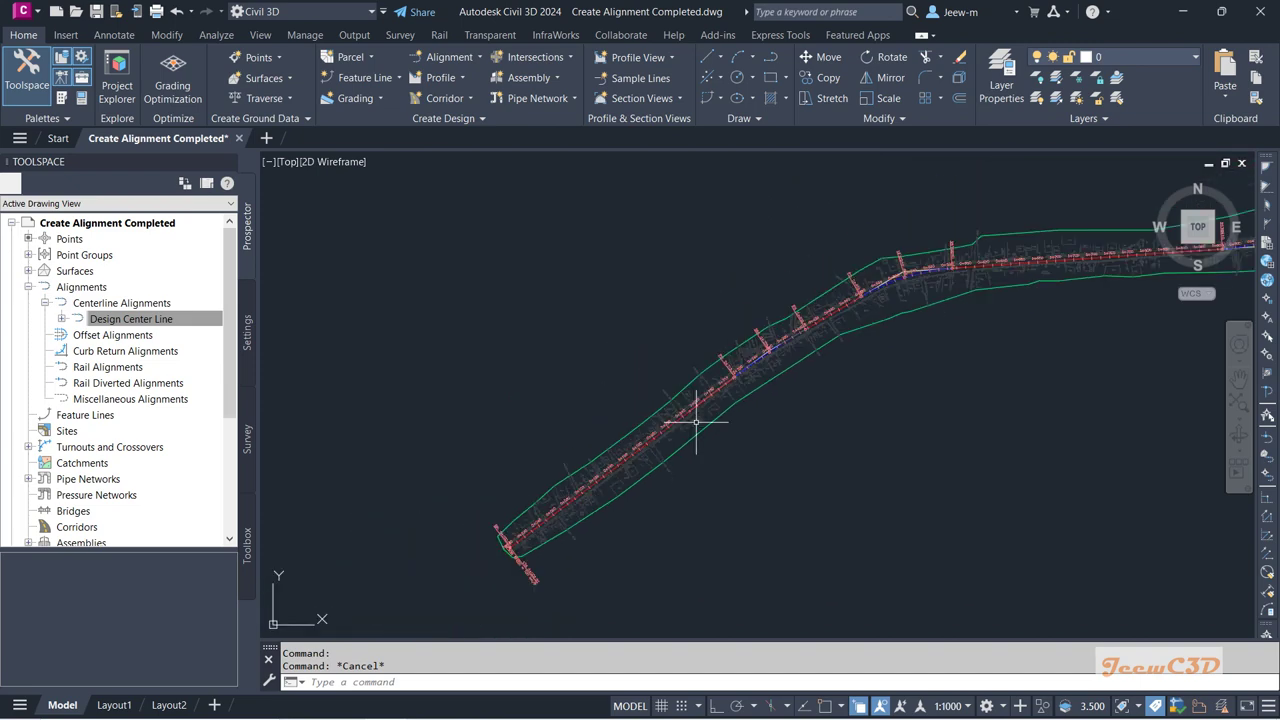
{"action": "mouse_move", "coordinate": [780, 443]}
{"action": "middle_mouse_down"}
{"action": "mouse_move", "coordinate": [737, 471]}
{"action": "mouse_move", "coordinate": [705, 465]}
{"action": "middle_mouse_up"}
{"action": "scroll", "coordinate": [665, 440], "scroll_direction": "up", "scroll_amount": 2}
{"action": "scroll", "coordinate": [457, 514], "scroll_direction": "up", "scroll_amount": 2}
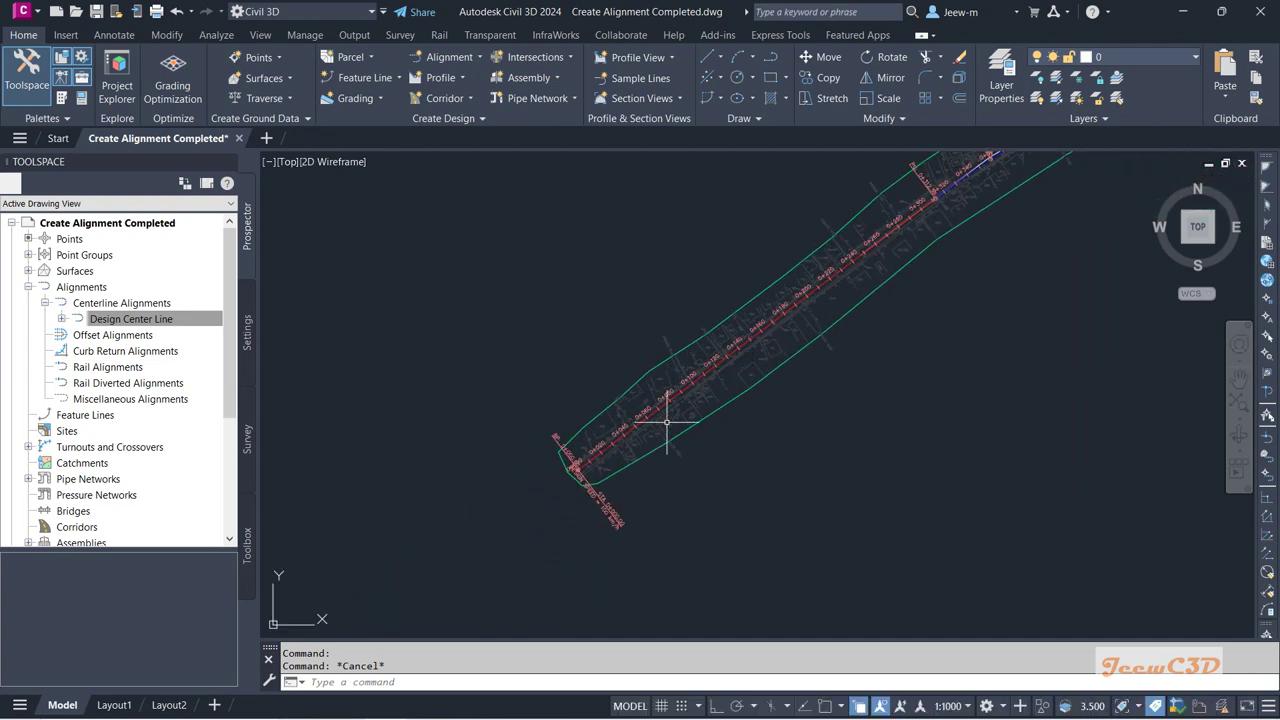
Step: Examine the station labels, ticks and design speed label at the start of the alignment
{"action": "scroll", "coordinate": [661, 420], "scroll_direction": "up", "scroll_amount": 3}
{"action": "scroll", "coordinate": [600, 420], "scroll_direction": "up", "scroll_amount": 2}
{"action": "scroll", "coordinate": [590, 398], "scroll_direction": "down", "scroll_amount": 3}
{"action": "scroll", "coordinate": [460, 517], "scroll_direction": "up", "scroll_amount": 3}
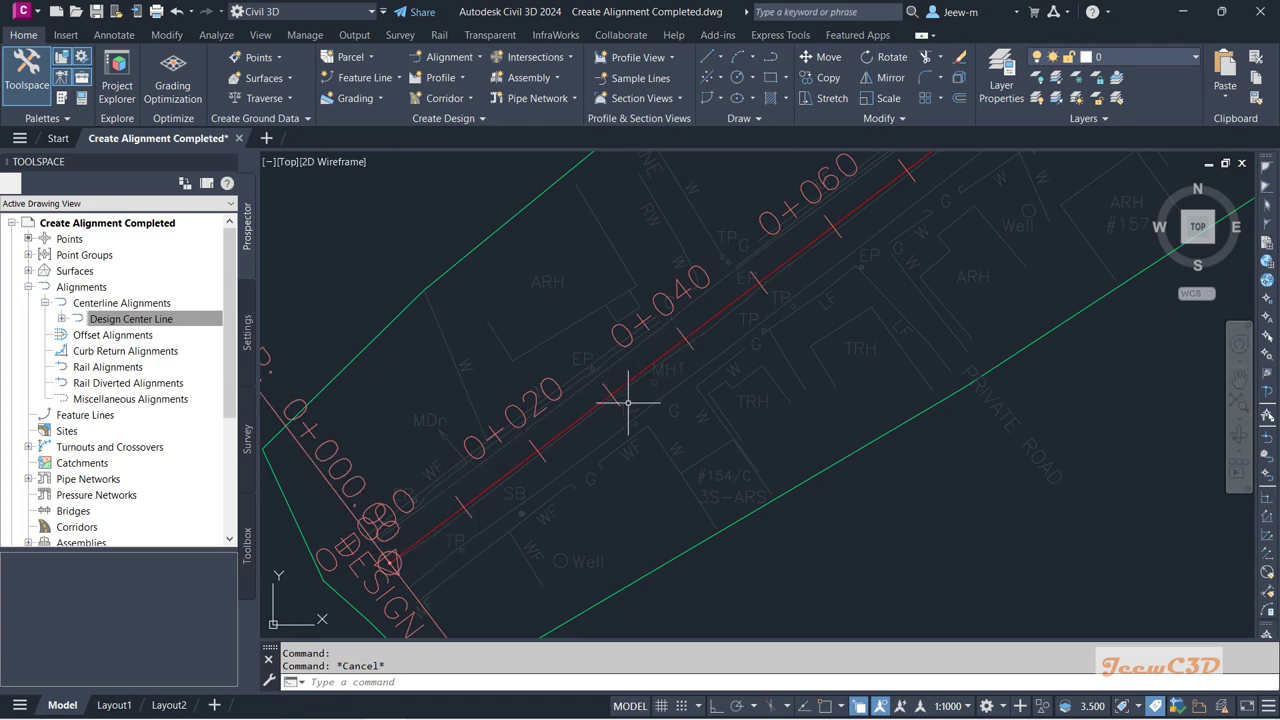
{"action": "scroll", "coordinate": [575, 453], "scroll_direction": "down", "scroll_amount": 4}
{"action": "middle_click_drag", "start_coordinate": [649, 305], "coordinate": [624, 294]}
{"action": "scroll", "coordinate": [591, 437], "scroll_direction": "up", "scroll_amount": 5}
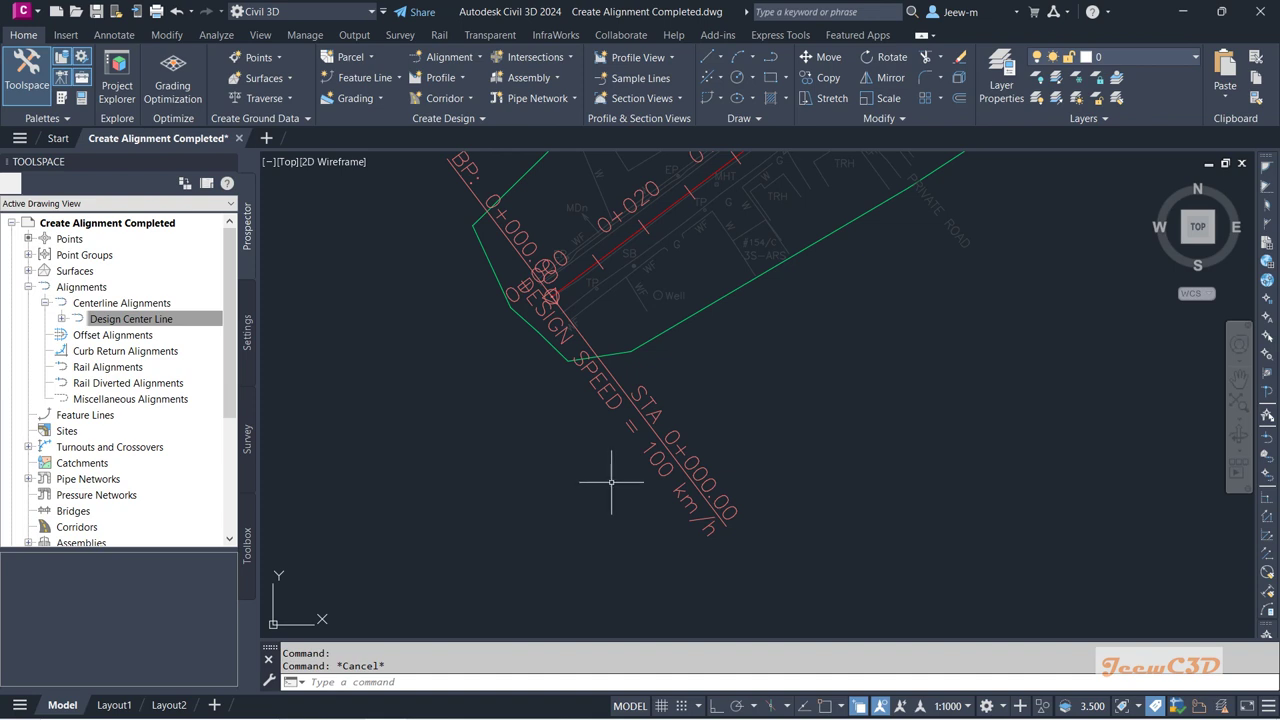
{"action": "scroll", "coordinate": [643, 463], "scroll_direction": "down", "scroll_amount": 1}
{"action": "scroll", "coordinate": [828, 428], "scroll_direction": "down", "scroll_amount": 4}
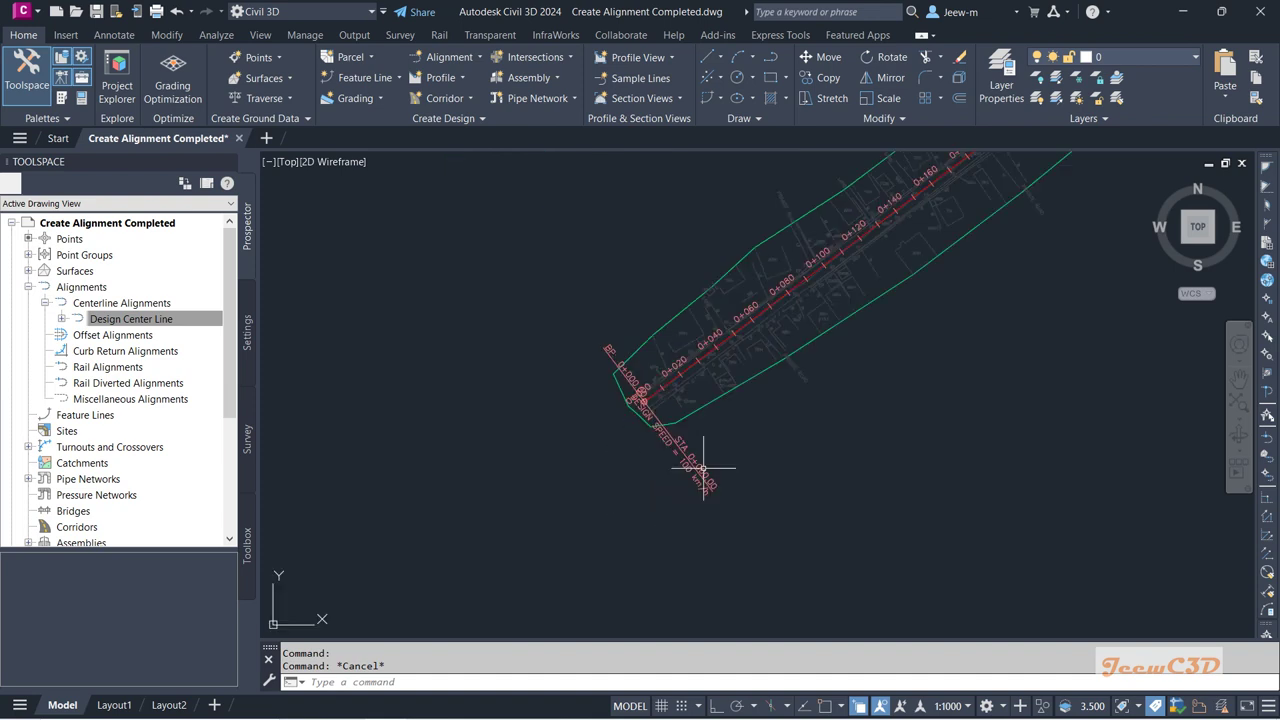
Step: Examine the geometry point labels at the start, middle and end of the alignment's curves
{"action": "scroll", "coordinate": [828, 428], "scroll_direction": "up", "scroll_amount": 1}
{"action": "middle_click_drag", "start_coordinate": [828, 428], "coordinate": [718, 498]}
{"action": "scroll", "coordinate": [700, 343], "scroll_direction": "up", "scroll_amount": 5}
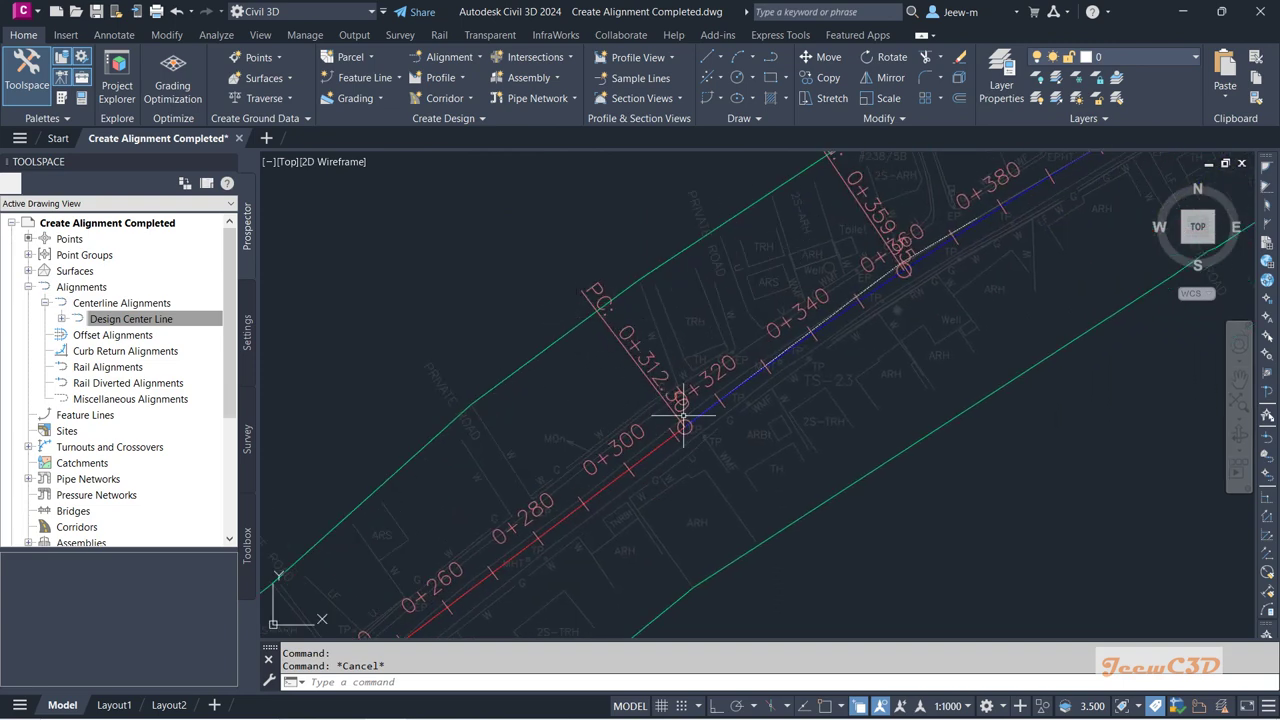
{"action": "scroll", "coordinate": [683, 413], "scroll_direction": "up", "scroll_amount": 4}
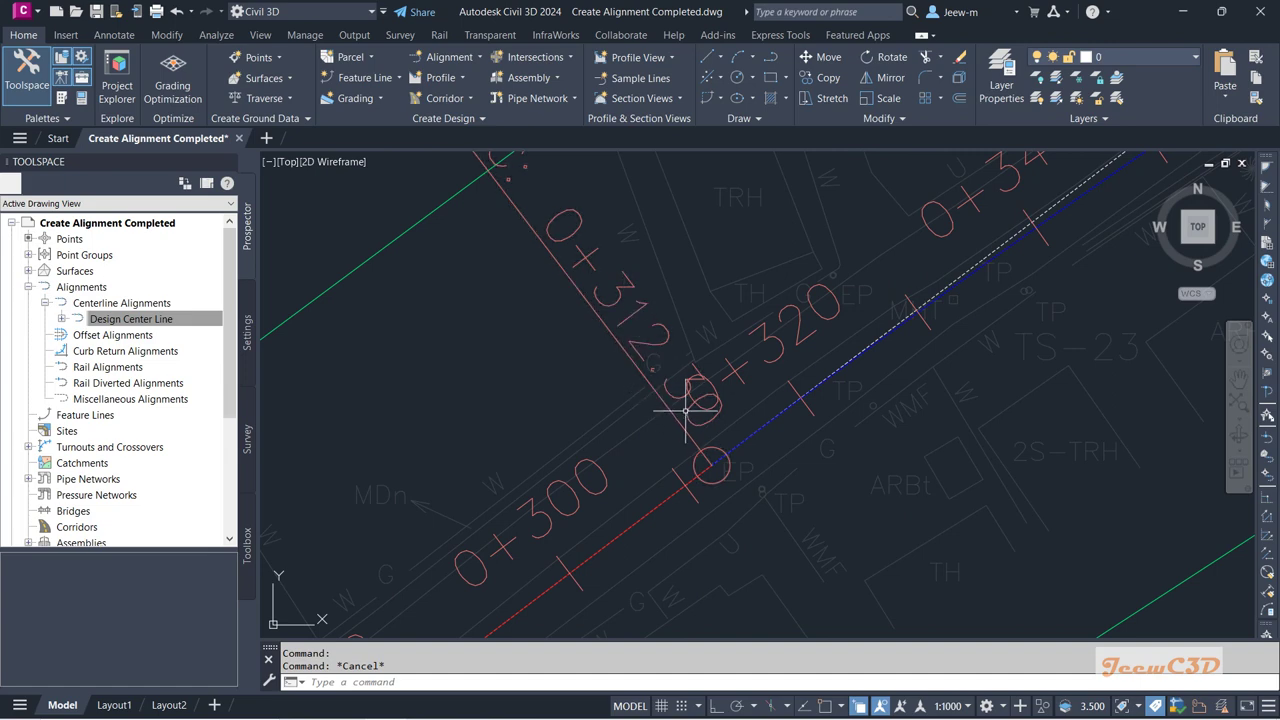
{"action": "scroll", "coordinate": [665, 415], "scroll_direction": "down", "scroll_amount": 5}
{"action": "mouse_move", "coordinate": [791, 271]}
{"action": "middle_mouse_down"}
{"action": "mouse_move", "coordinate": [543, 386]}
{"action": "mouse_move", "coordinate": [521, 419]}
{"action": "middle_mouse_up"}
{"action": "middle_click_drag", "start_coordinate": [658, 281], "coordinate": [649, 200]}
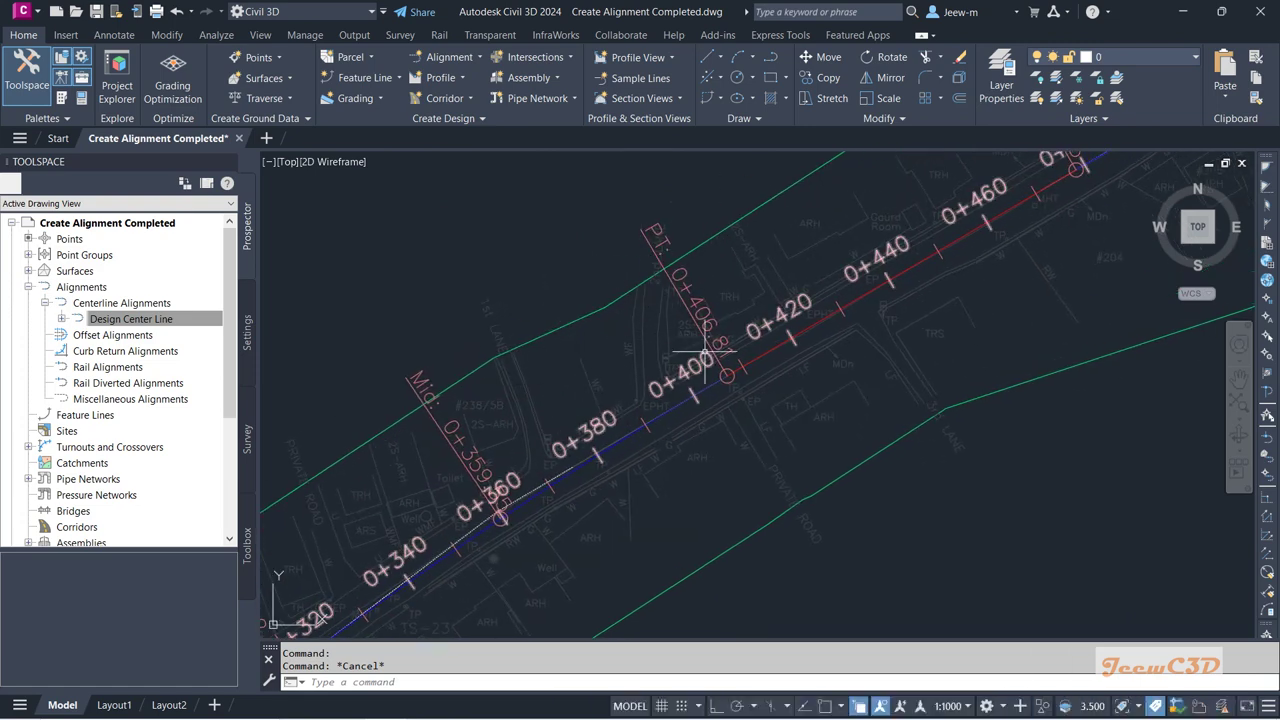
{"action": "scroll", "coordinate": [840, 300], "scroll_direction": "down", "scroll_amount": 3}
{"action": "scroll", "coordinate": [582, 438], "scroll_direction": "up", "scroll_amount": 2}
{"action": "scroll", "coordinate": [582, 438], "scroll_direction": "down", "scroll_amount": 3}
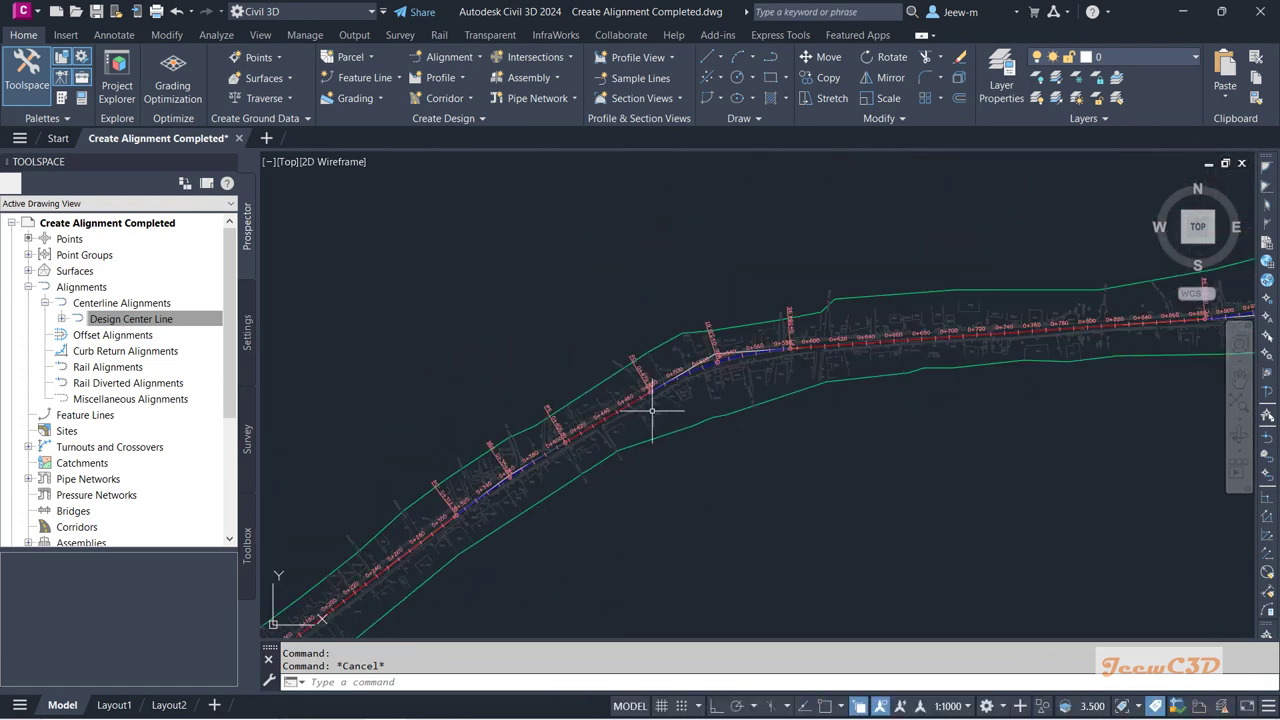
{"action": "mouse_move", "coordinate": [651, 423]}
{"action": "middle_mouse_down"}
{"action": "mouse_move", "coordinate": [857, 363]}
{"action": "mouse_move", "coordinate": [821, 417]}
{"action": "middle_mouse_up"}
{"action": "scroll", "coordinate": [623, 509], "scroll_direction": "up", "scroll_amount": 3}
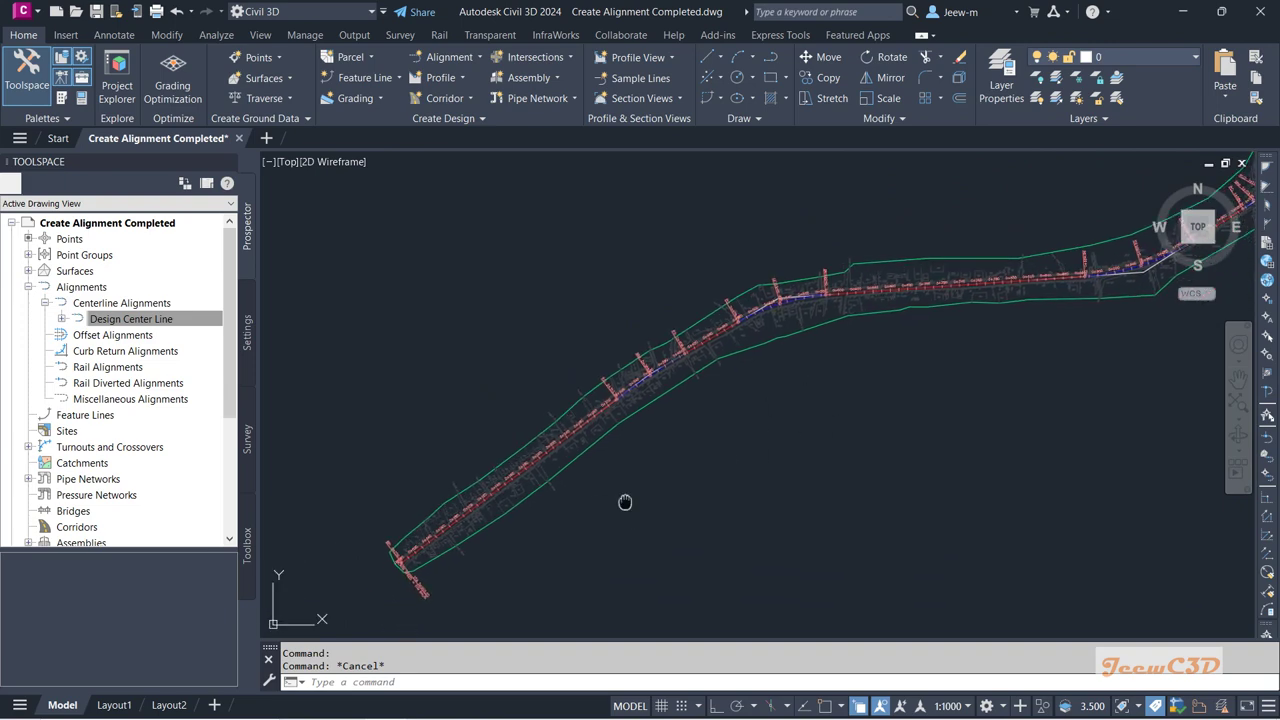
Step: Open the label settings of the Design Center Line alignment and move the dialog clear of the alignment
{"action": "scroll", "coordinate": [543, 469], "scroll_direction": "up", "scroll_amount": 3}
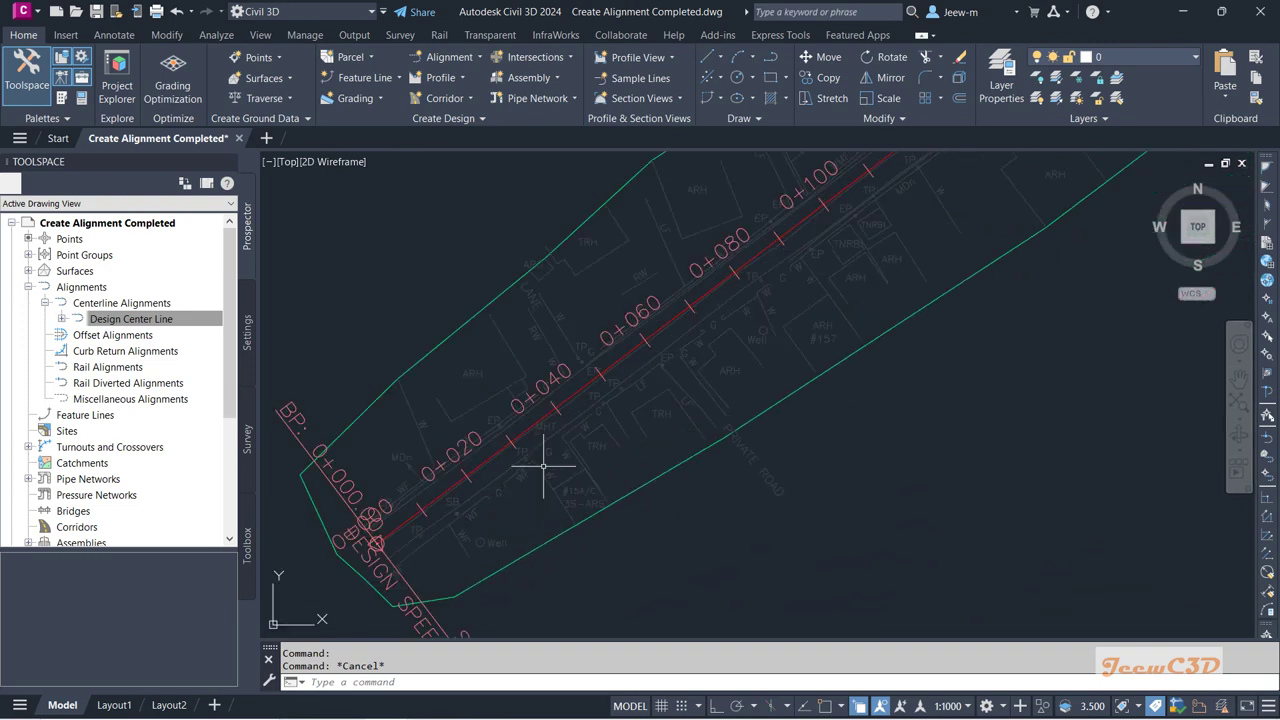
{"action": "scroll", "coordinate": [531, 431], "scroll_direction": "up", "scroll_amount": 4}
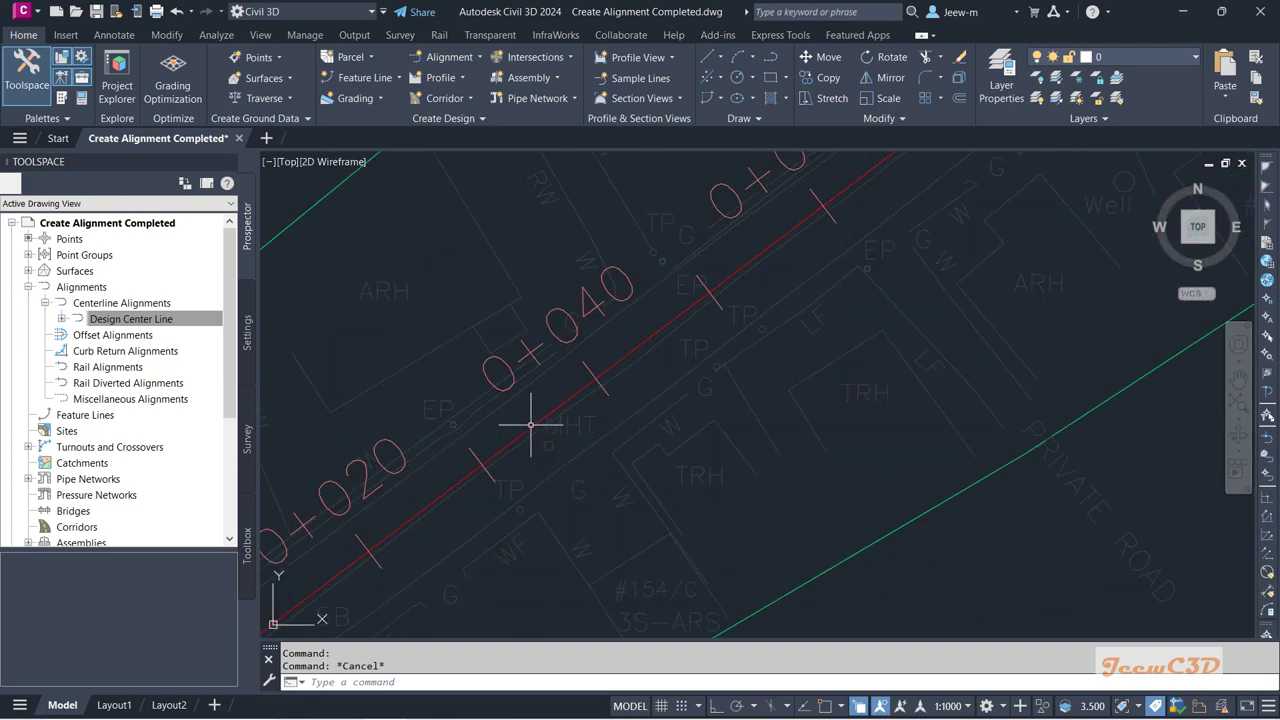
{"action": "left_click", "coordinate": [581, 387]}
{"action": "scroll", "coordinate": [582, 388], "scroll_direction": "down", "scroll_amount": 5}
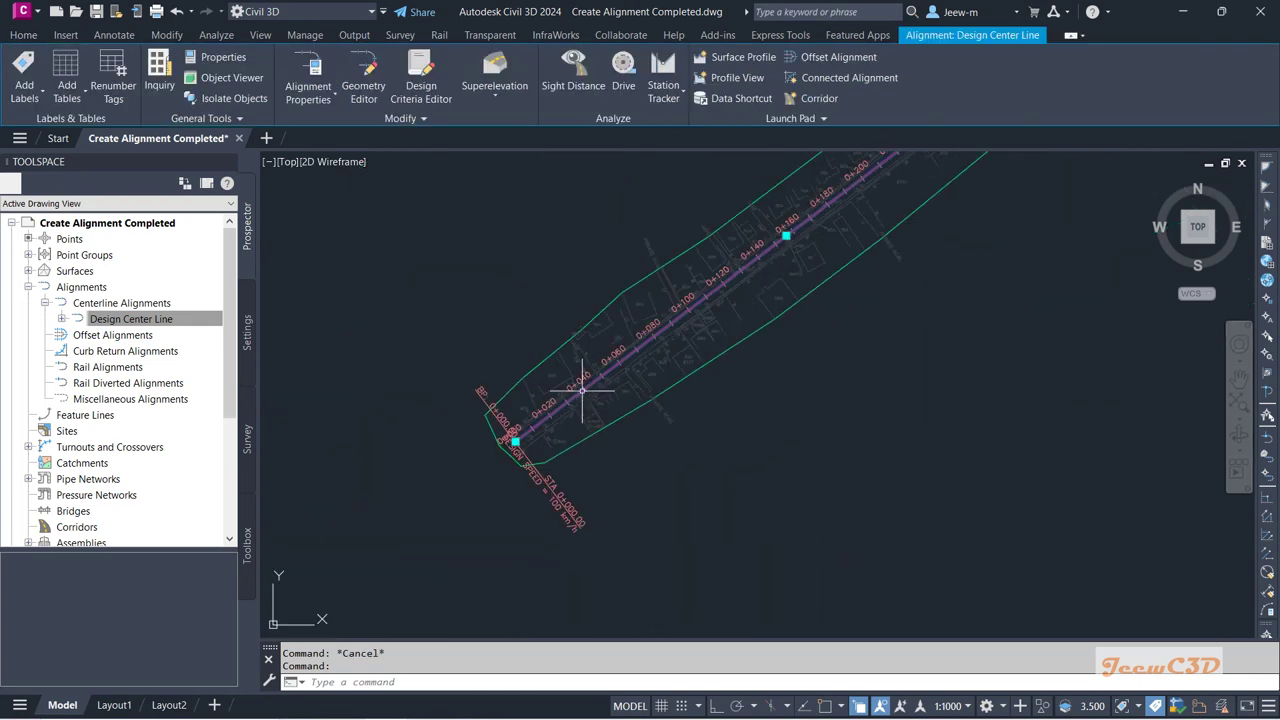
{"action": "right_click", "coordinate": [677, 380]}
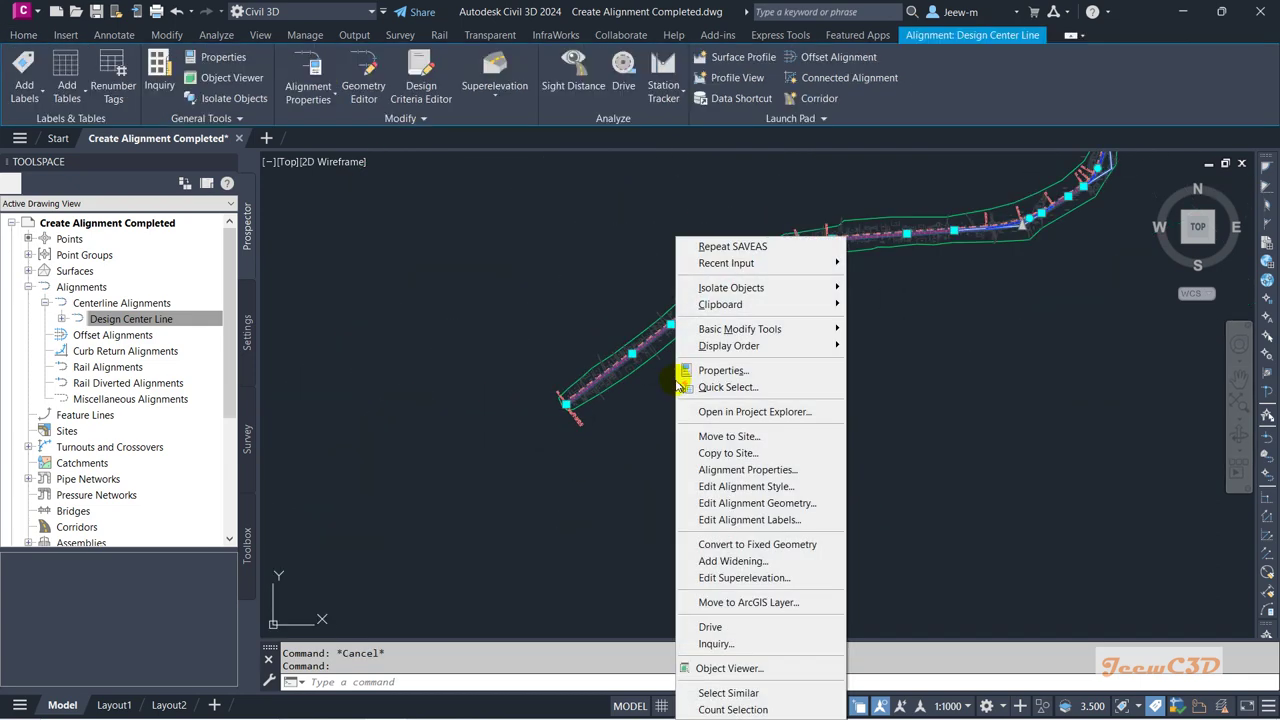
{"action": "left_click", "coordinate": [766, 522]}
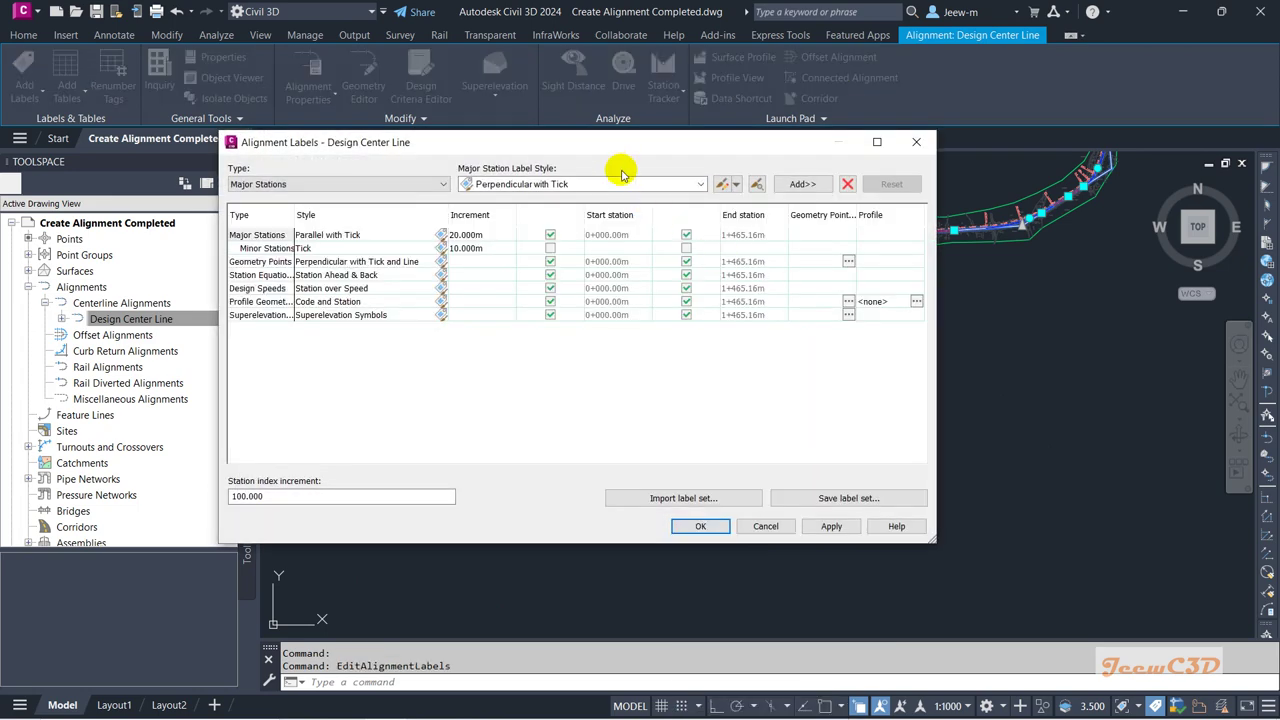
{"action": "left_click_drag", "start_coordinate": [605, 150], "coordinate": [793, 125]}
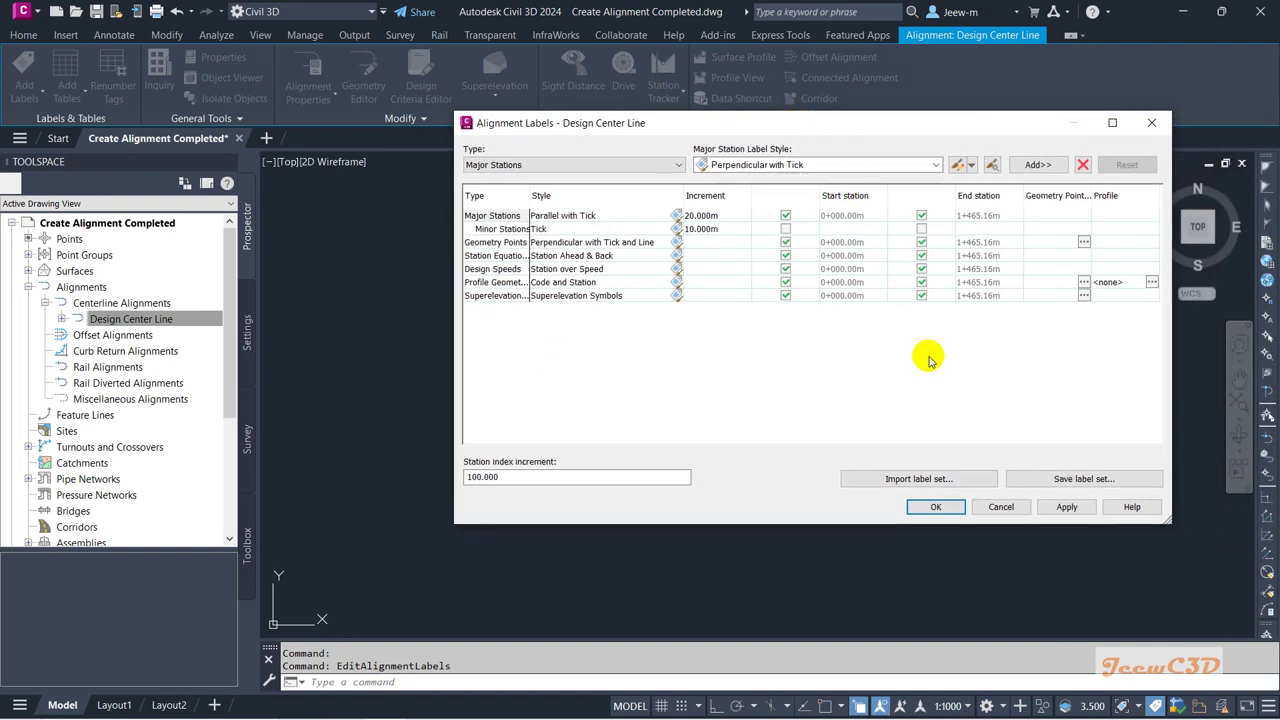
{"action": "mouse_move", "coordinate": [831, 128]}
{"action": "left_mouse_down"}
{"action": "mouse_move", "coordinate": [297, 133]}
{"action": "mouse_move", "coordinate": [411, 132]}
{"action": "left_mouse_up"}
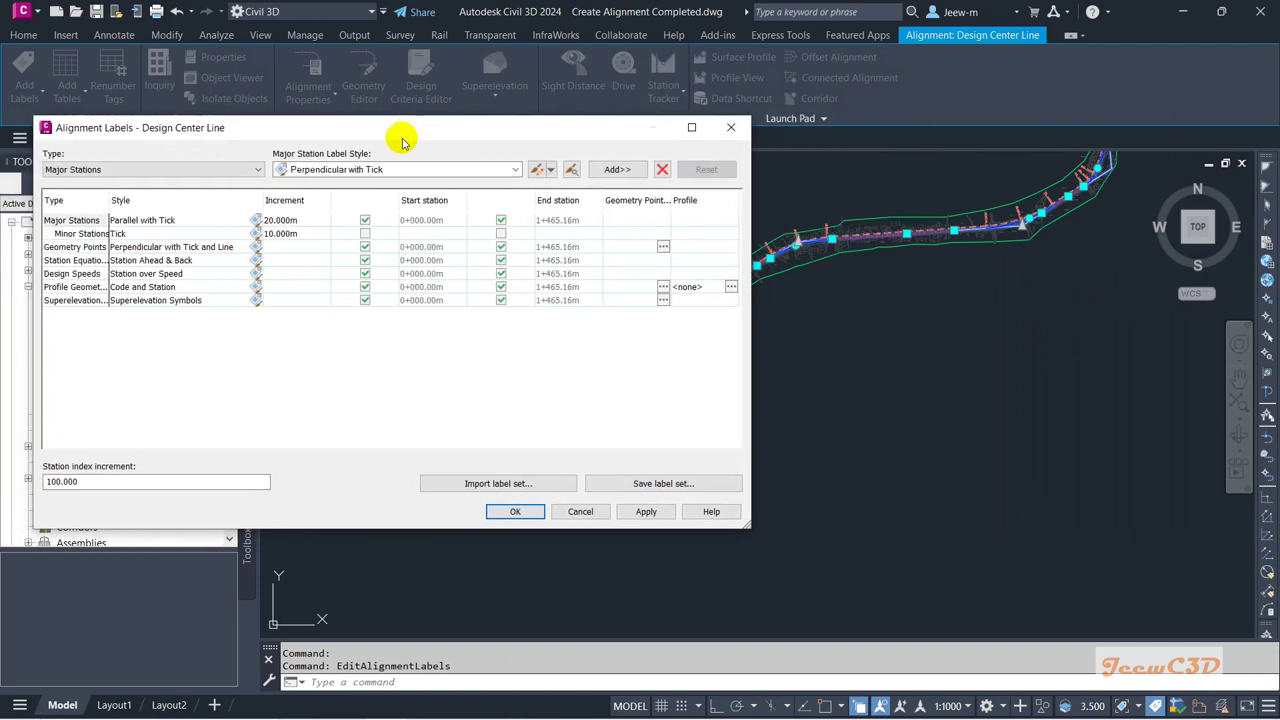
Step: Import the Major Minor and Geometry Points label set for the alignment and accept the label changes
{"action": "left_click", "coordinate": [497, 487]}
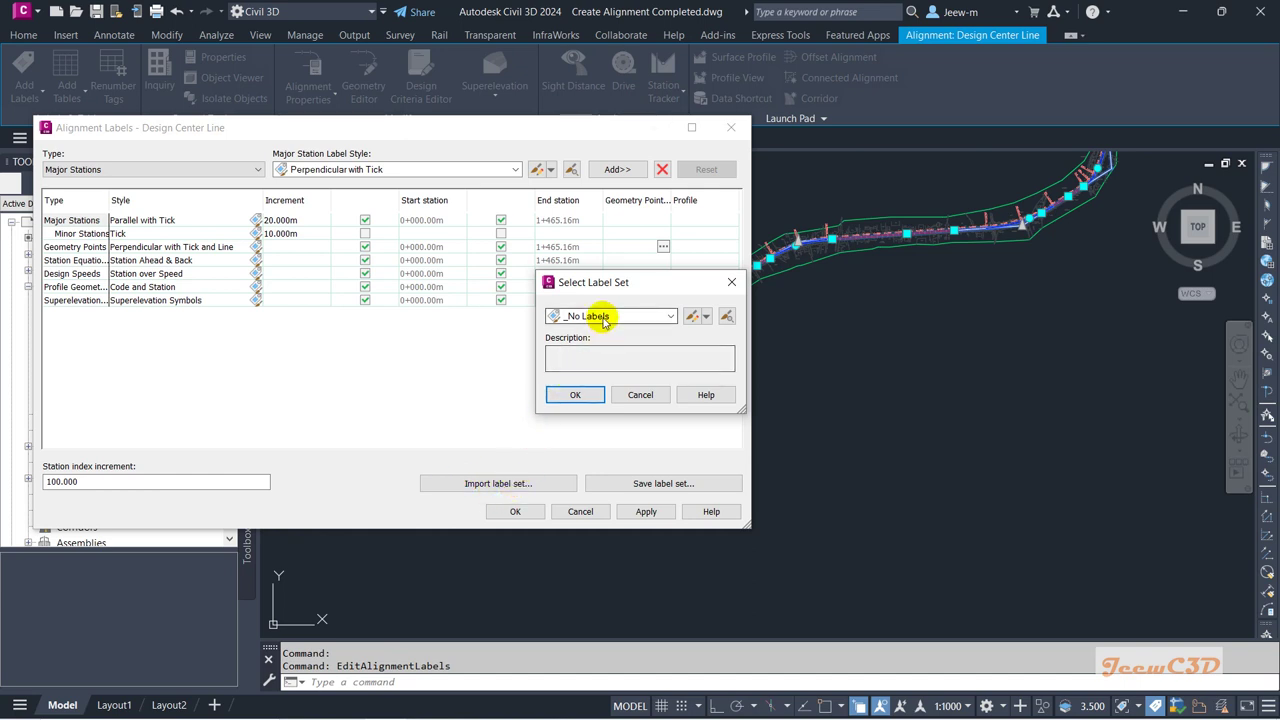
{"action": "left_click", "coordinate": [604, 318]}
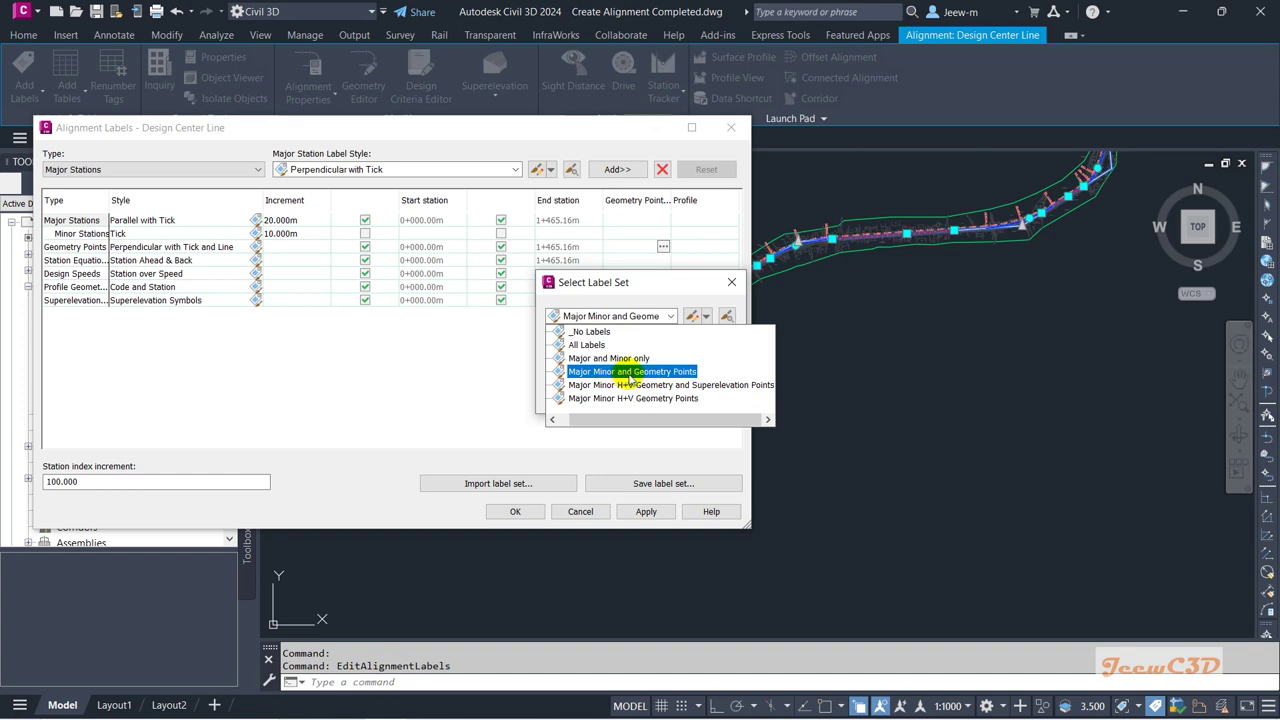
{"action": "left_click", "coordinate": [662, 372]}
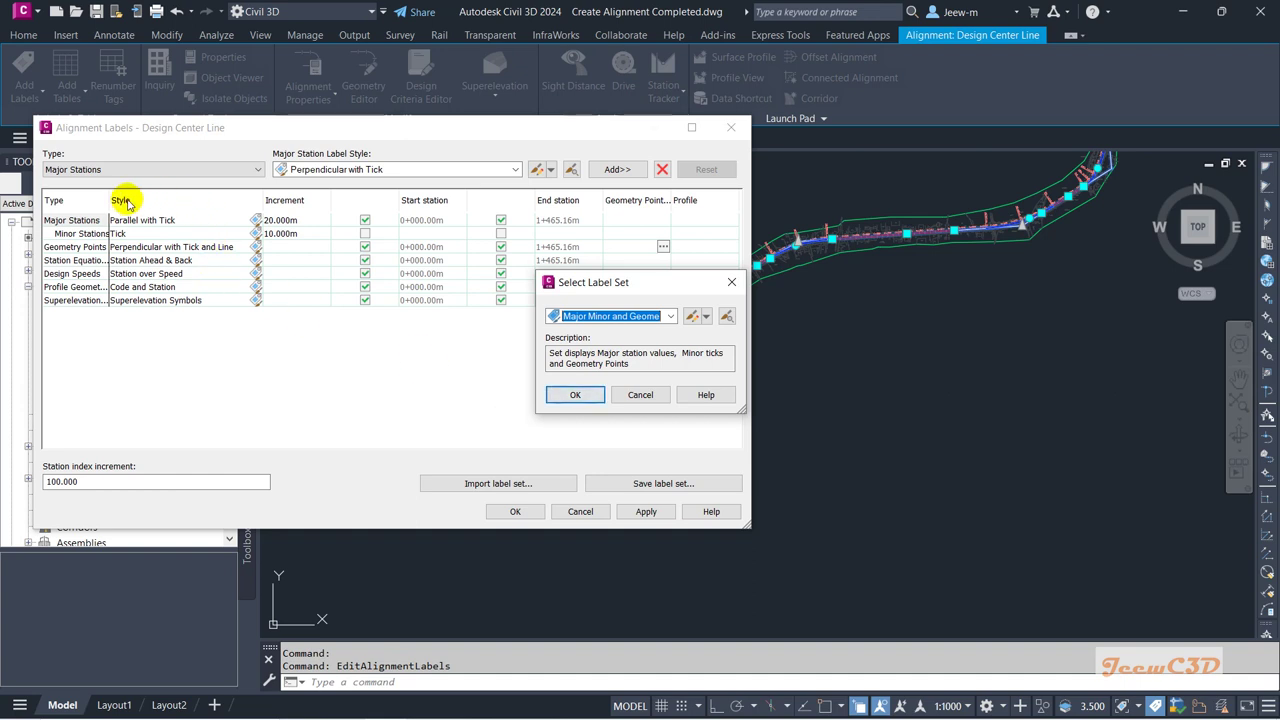
{"action": "left_click", "coordinate": [573, 394]}
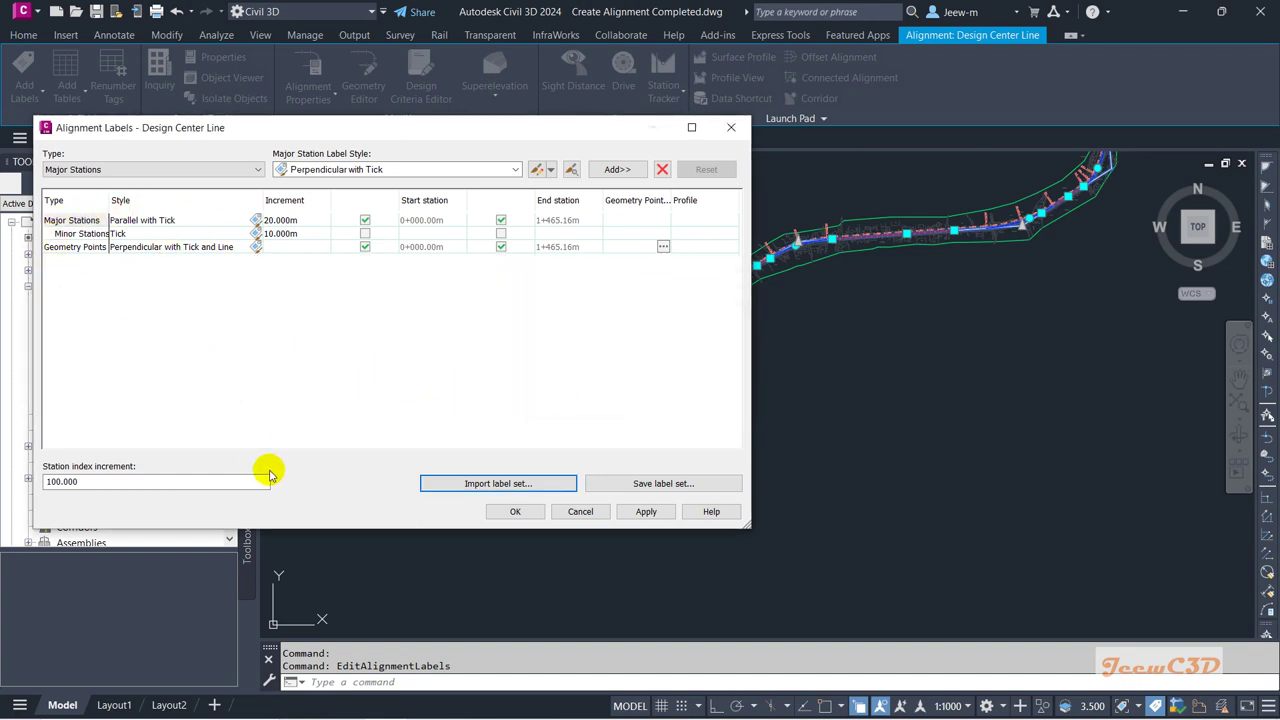
{"action": "left_click", "coordinate": [516, 512]}
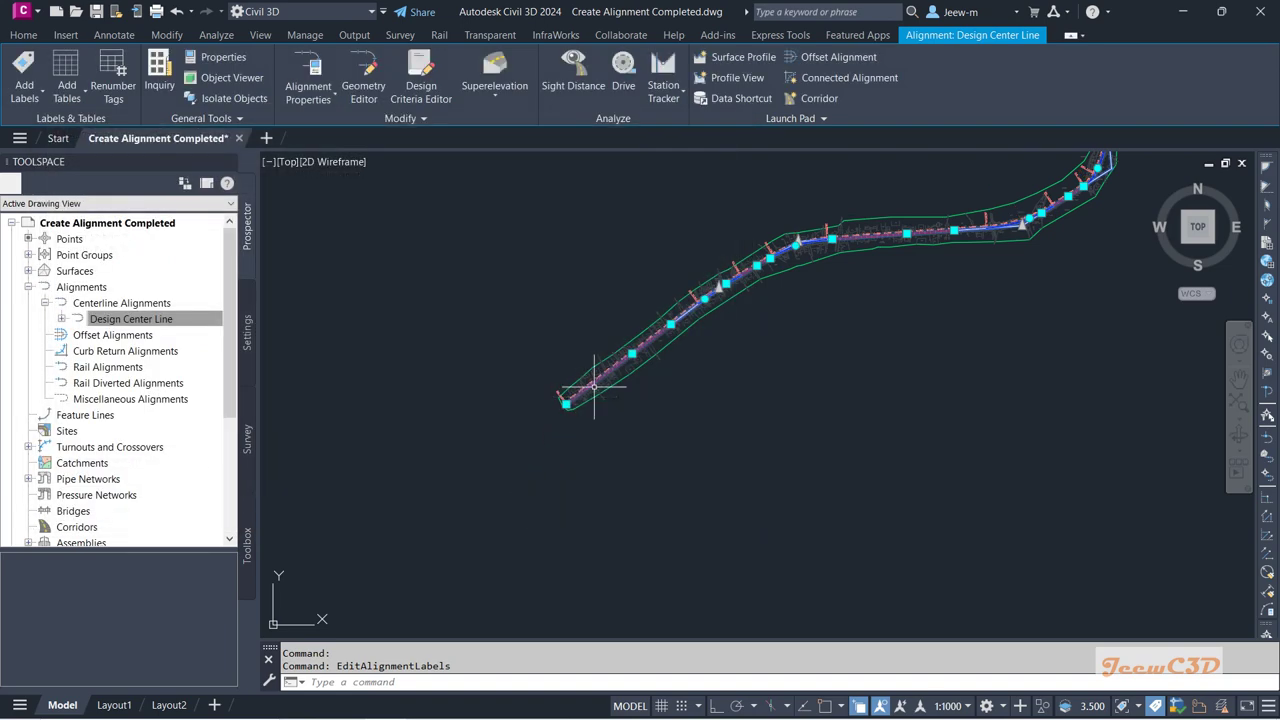
Step: Deselect the alignment and examine its station and geometry point labels from the start point through the first curves
{"action": "scroll", "coordinate": [594, 386], "scroll_direction": "up", "scroll_amount": 2}
{"action": "scroll", "coordinate": [592, 387], "scroll_direction": "up", "scroll_amount": 2}
{"action": "key", "text": "Escape"}
{"action": "middle_click_drag", "start_coordinate": [580, 395], "coordinate": [675, 480]}
{"action": "scroll", "coordinate": [715, 350], "scroll_direction": "down", "scroll_amount": 3}
{"action": "scroll", "coordinate": [715, 352], "scroll_direction": "up", "scroll_amount": 3}
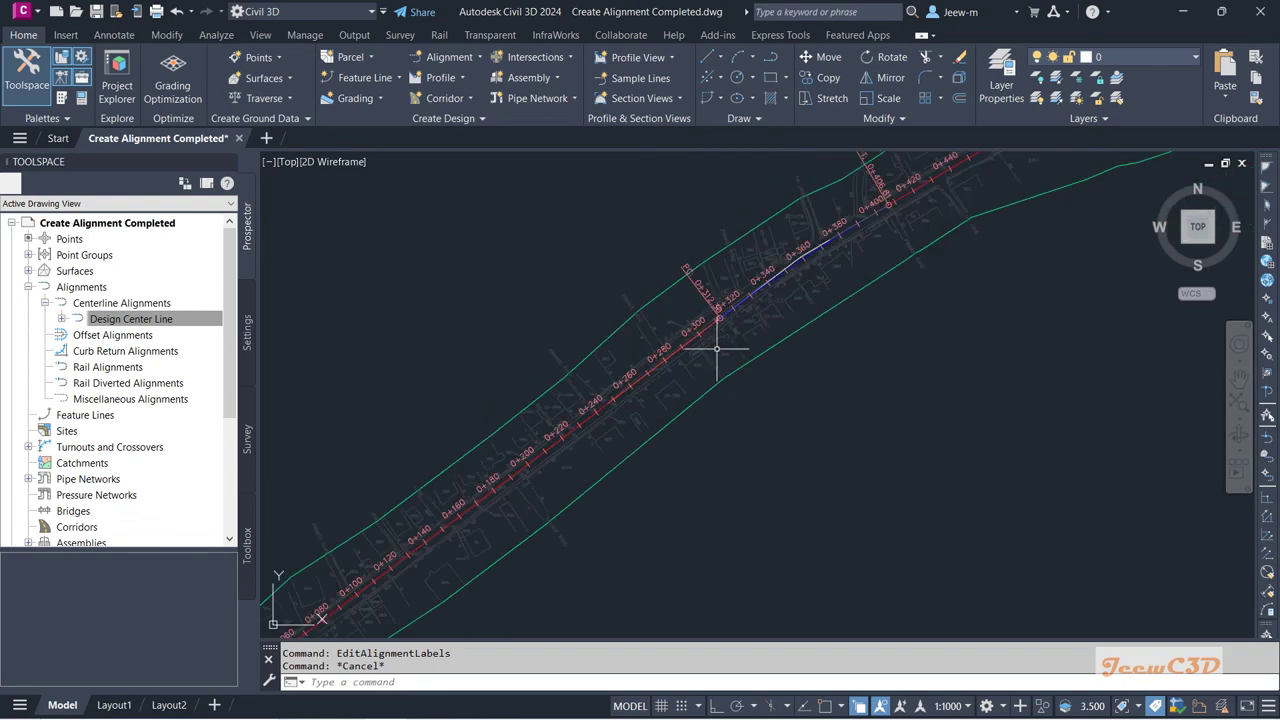
{"action": "scroll", "coordinate": [700, 357], "scroll_direction": "down", "scroll_amount": 3}
{"action": "scroll", "coordinate": [482, 527], "scroll_direction": "up", "scroll_amount": 4}
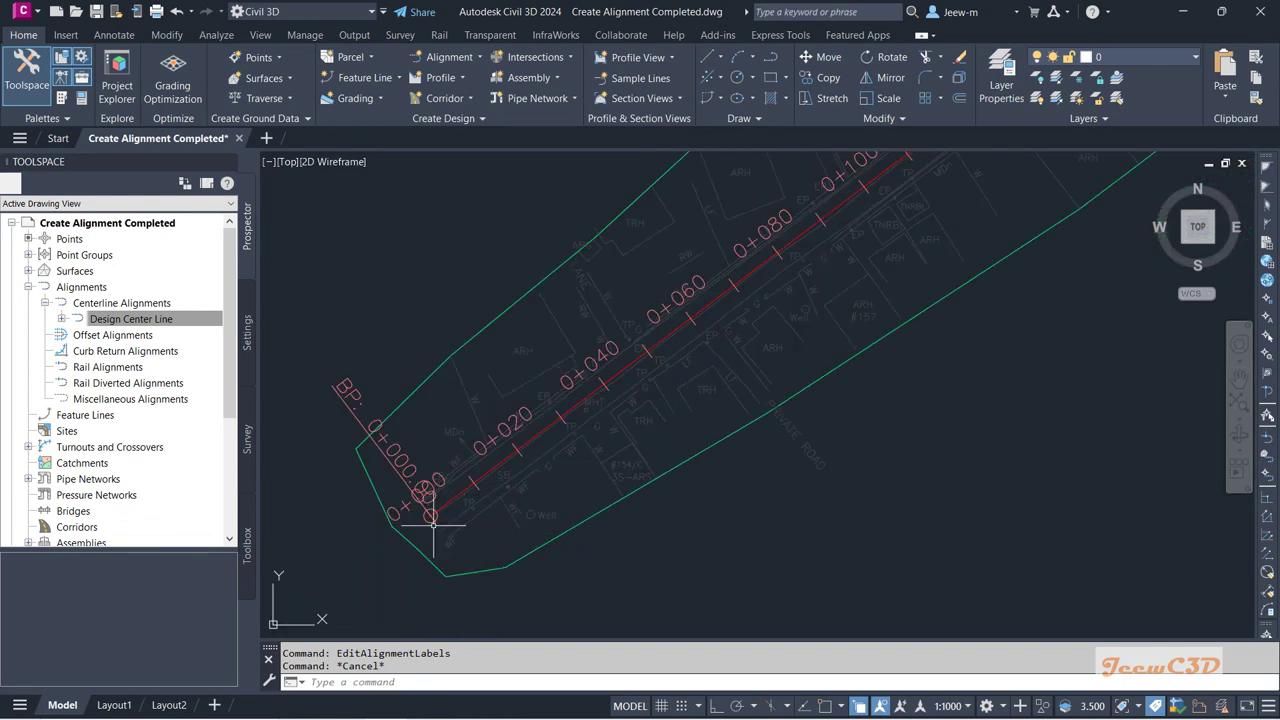
{"action": "scroll", "coordinate": [543, 505], "scroll_direction": "down", "scroll_amount": 6}
{"action": "scroll", "coordinate": [600, 486], "scroll_direction": "up", "scroll_amount": 2}
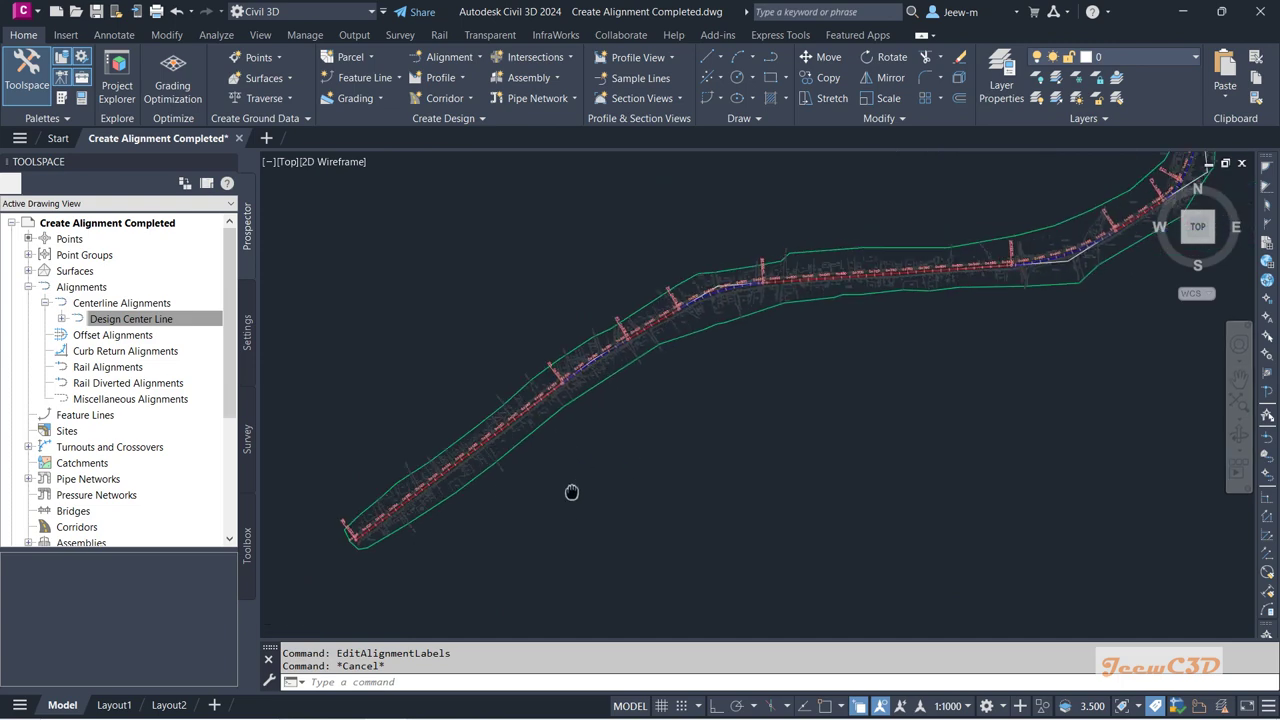
{"action": "scroll", "coordinate": [657, 457], "scroll_direction": "down", "scroll_amount": 2}
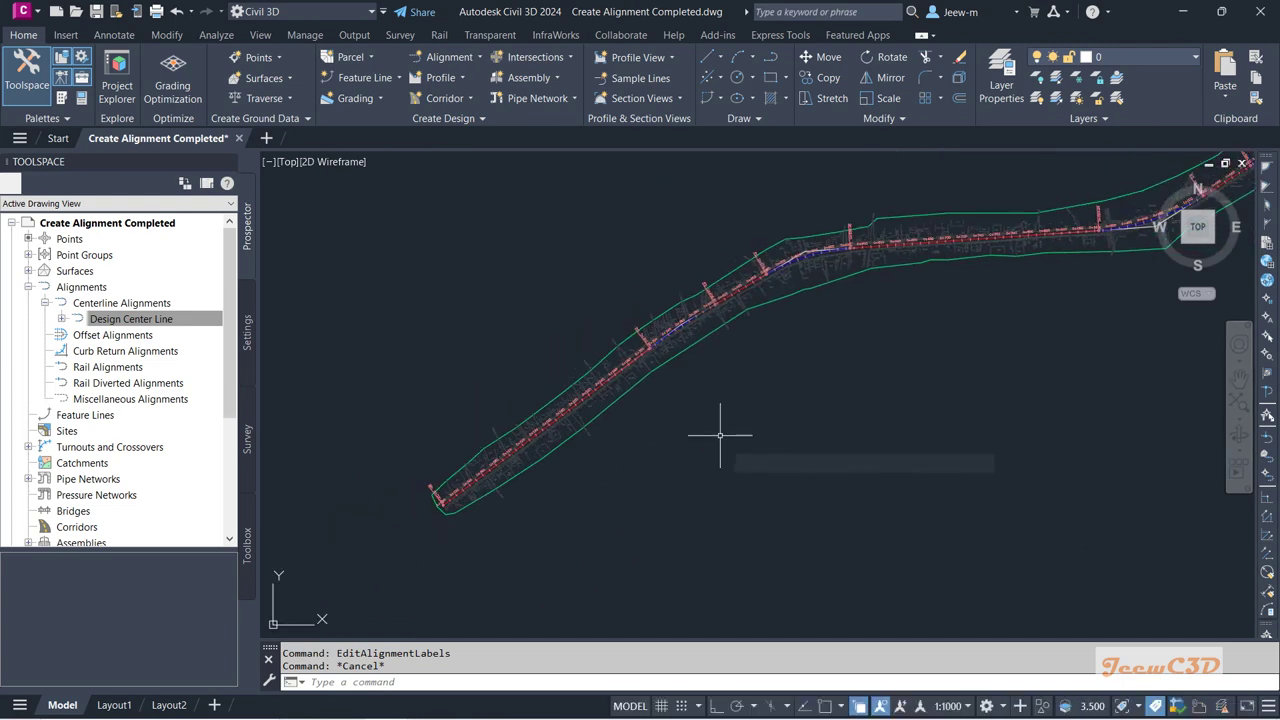
Step: Open the alignment's properties and show its design criteria
{"action": "scroll", "coordinate": [730, 432], "scroll_direction": "down", "scroll_amount": 2}
{"action": "scroll", "coordinate": [547, 474], "scroll_direction": "up", "scroll_amount": 5}
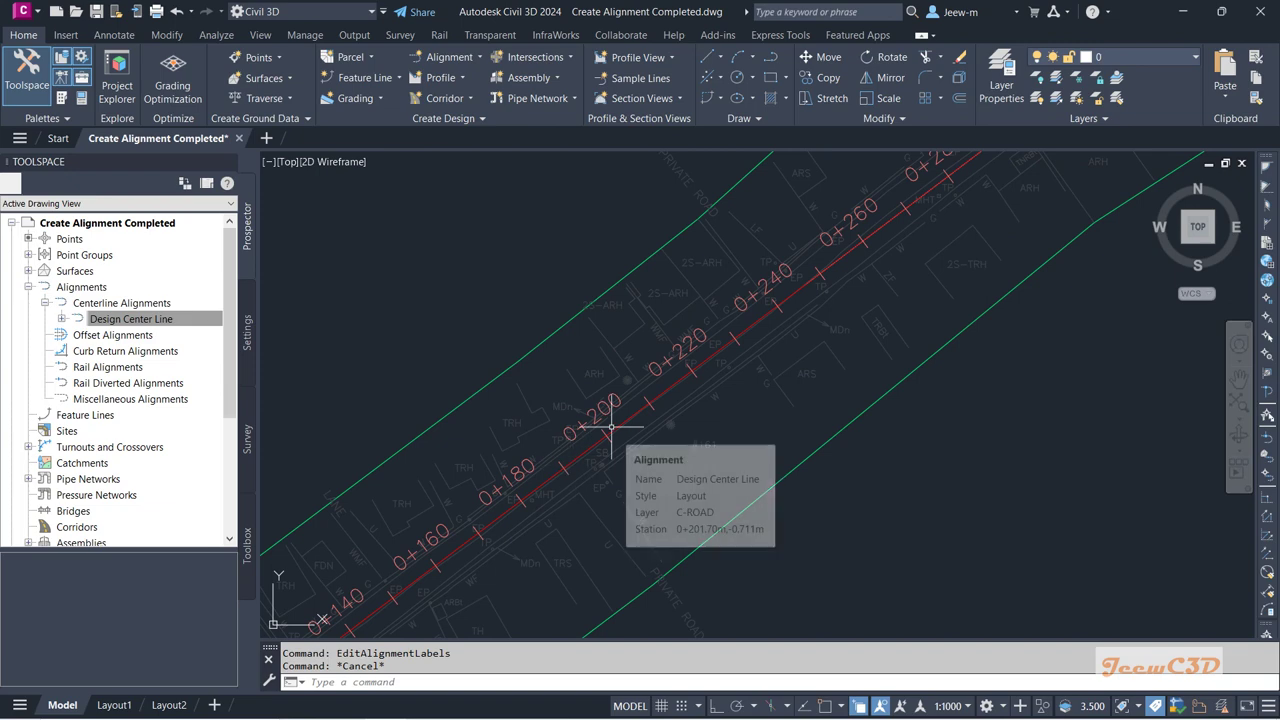
{"action": "scroll", "coordinate": [609, 430], "scroll_direction": "up", "scroll_amount": 4}
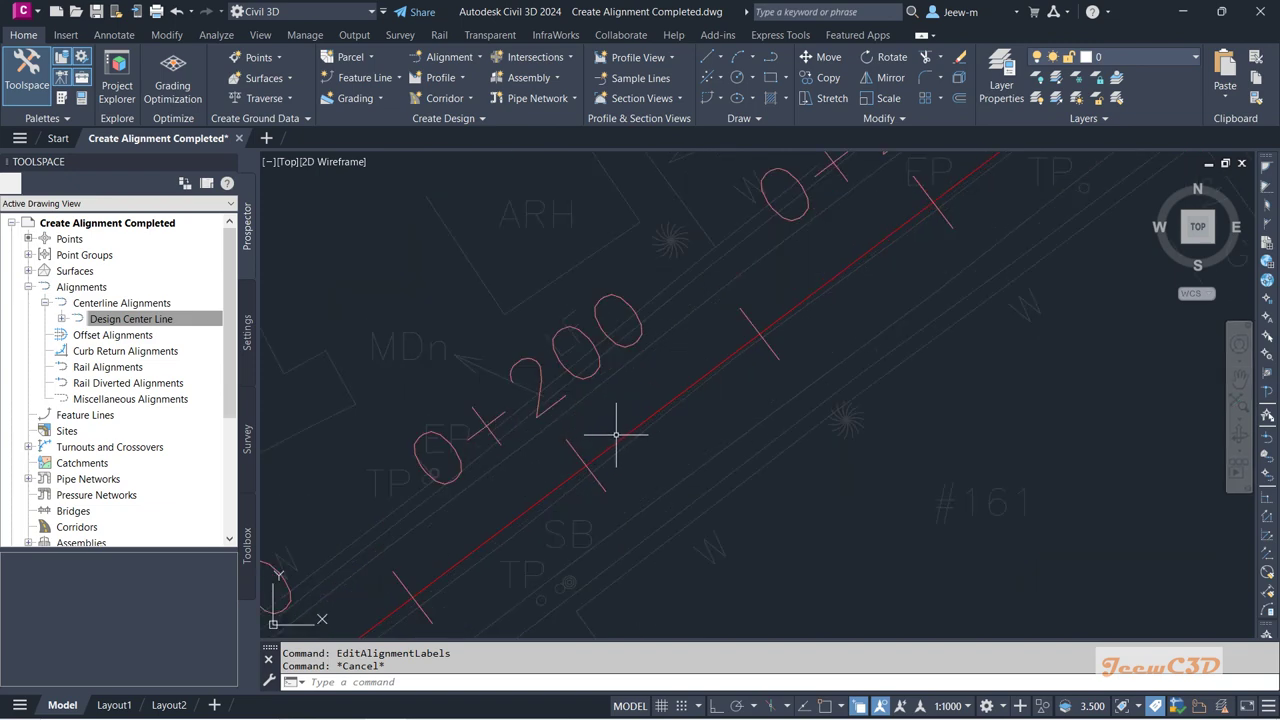
{"action": "left_click", "coordinate": [628, 431]}
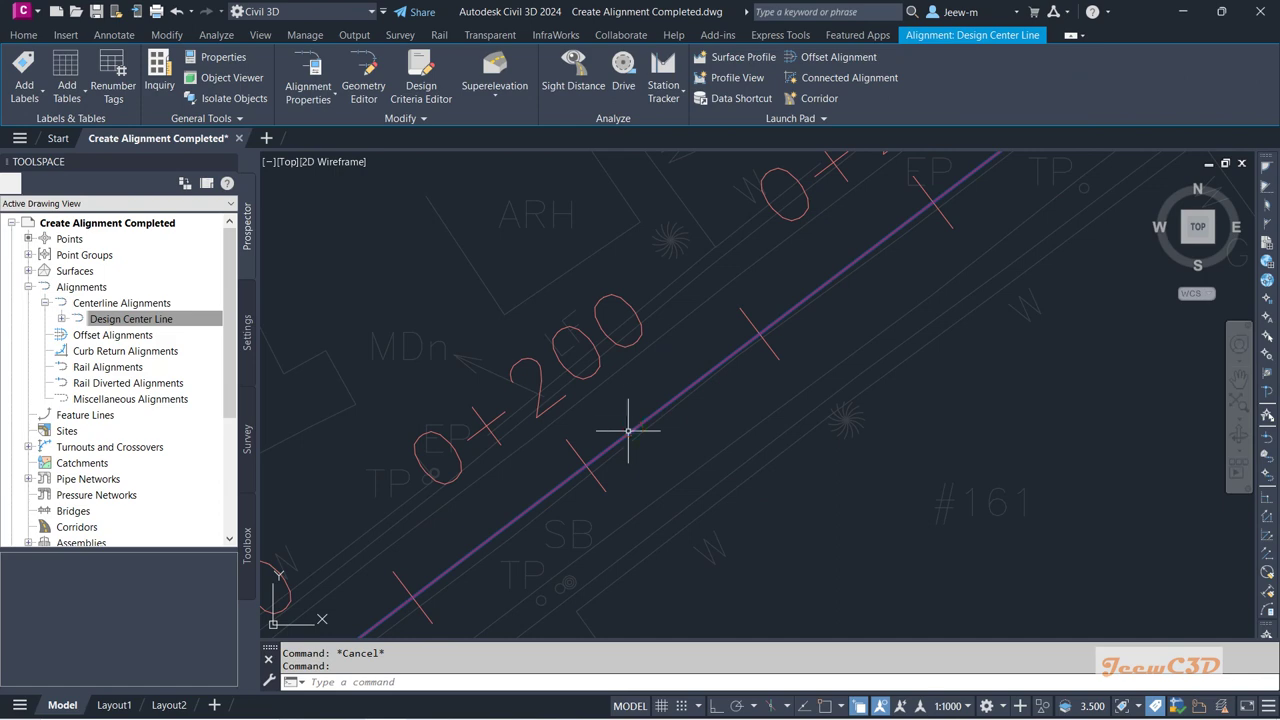
{"action": "right_click", "coordinate": [629, 388]}
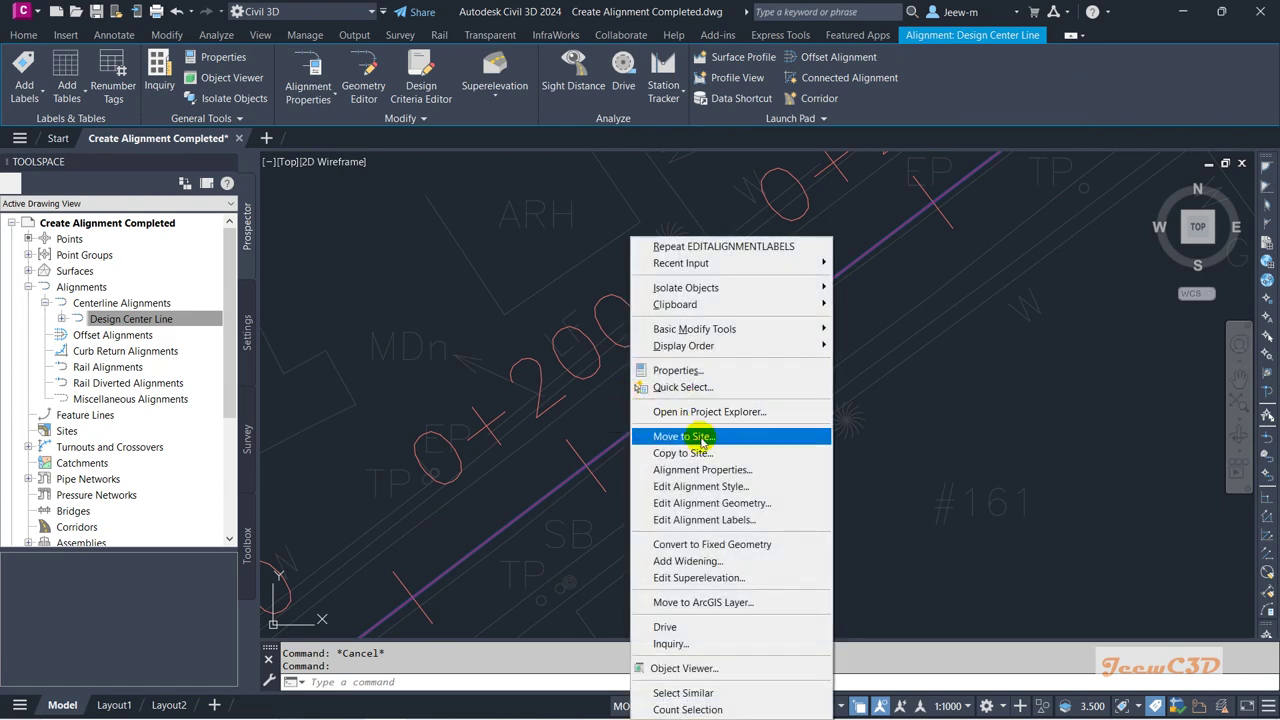
{"action": "left_click", "coordinate": [690, 469]}
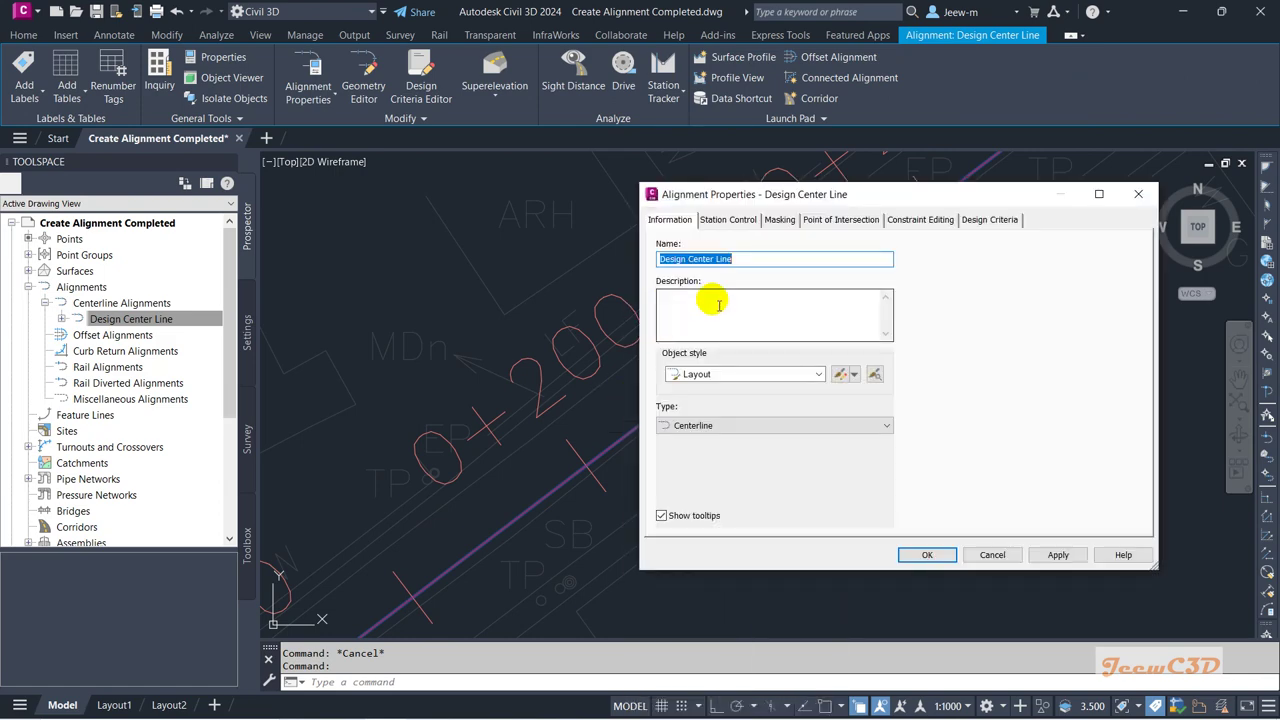
{"action": "left_click", "coordinate": [1004, 221]}
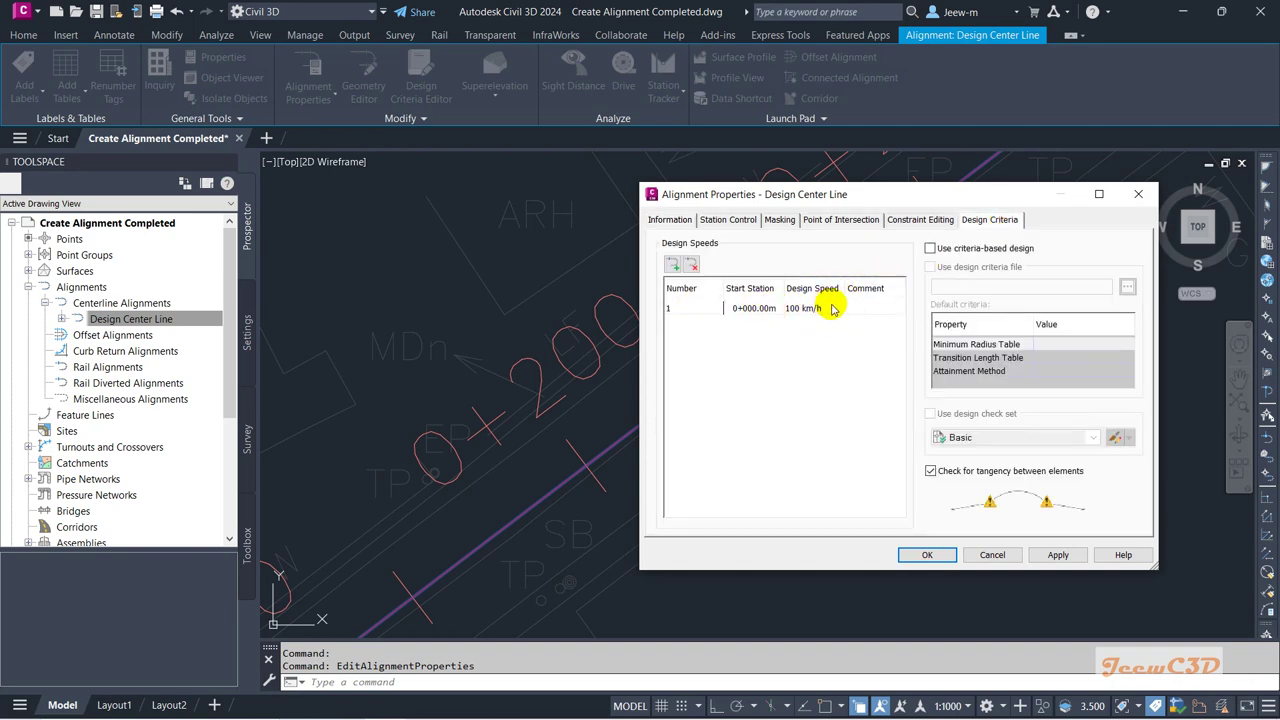
Step: Delete the design speed entry at start station 0+000.00, accept the properties and deselect the alignment
{"action": "left_click", "coordinate": [708, 310]}
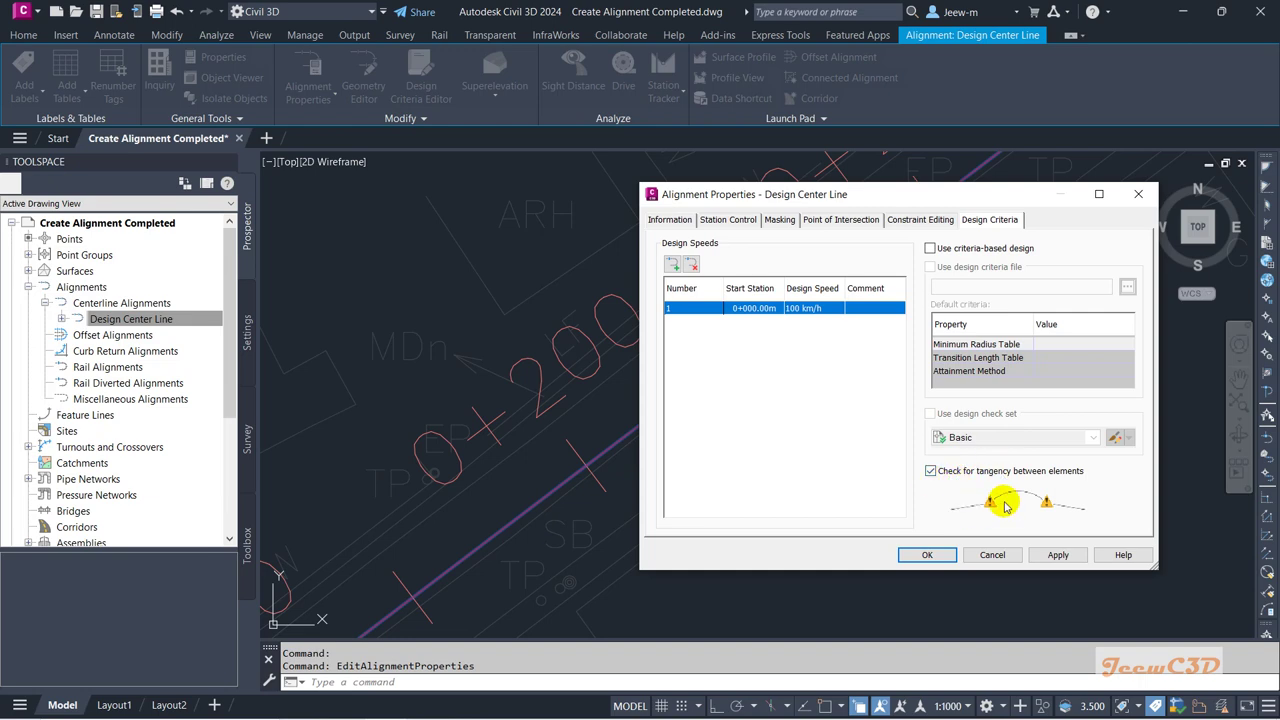
{"action": "left_click_drag", "start_coordinate": [855, 194], "coordinate": [572, 177]}
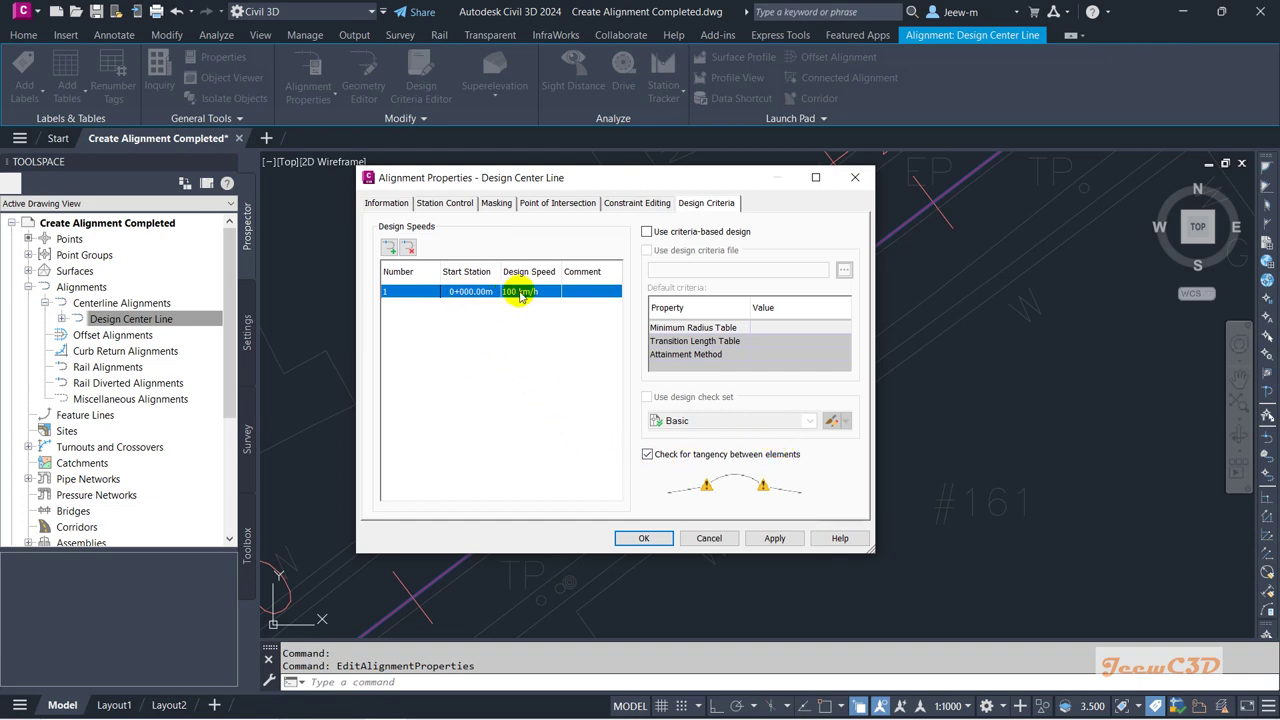
{"action": "left_click", "coordinate": [407, 247]}
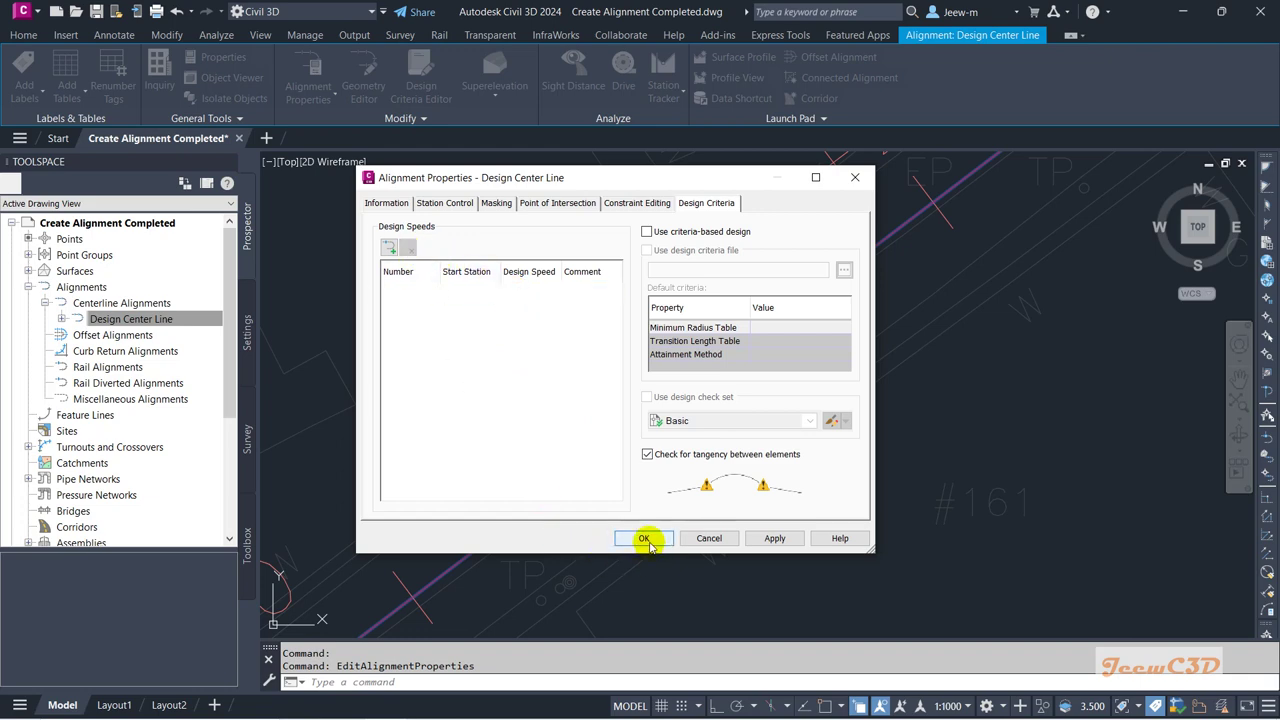
{"action": "left_click", "coordinate": [644, 538]}
{"action": "scroll", "coordinate": [592, 430], "scroll_direction": "down", "scroll_amount": 5}
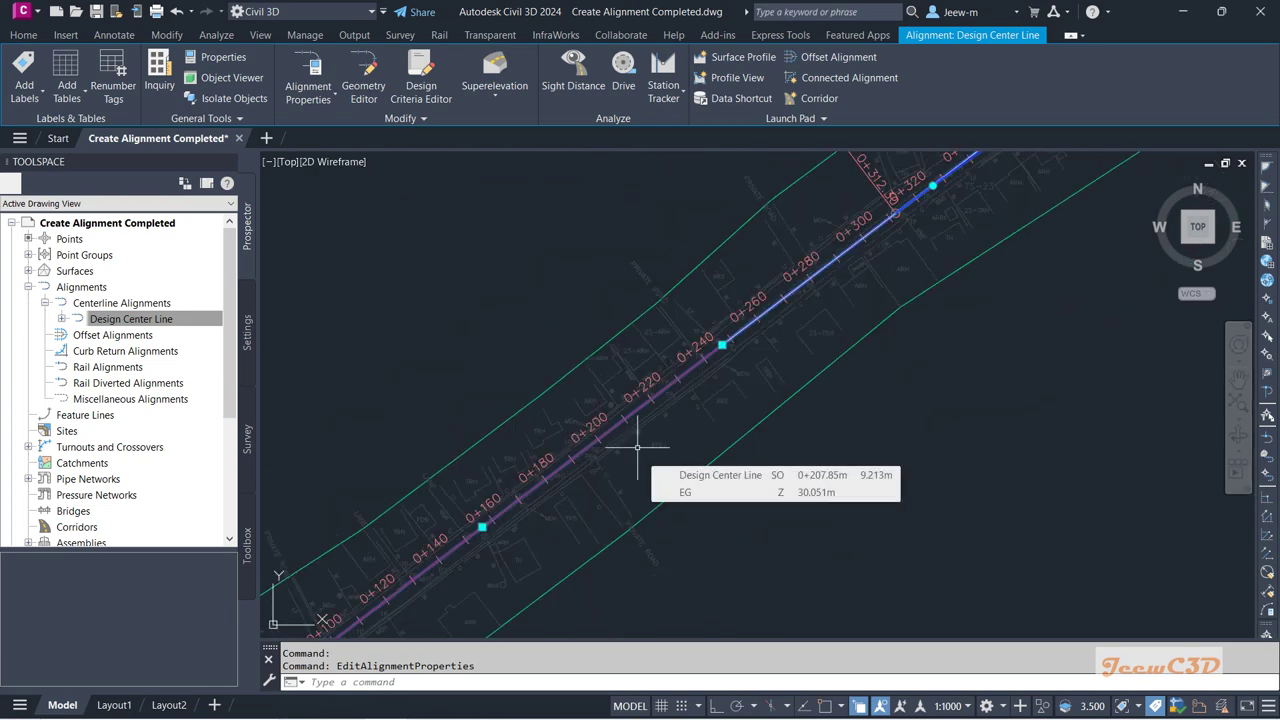
{"action": "key", "text": "Escape"}
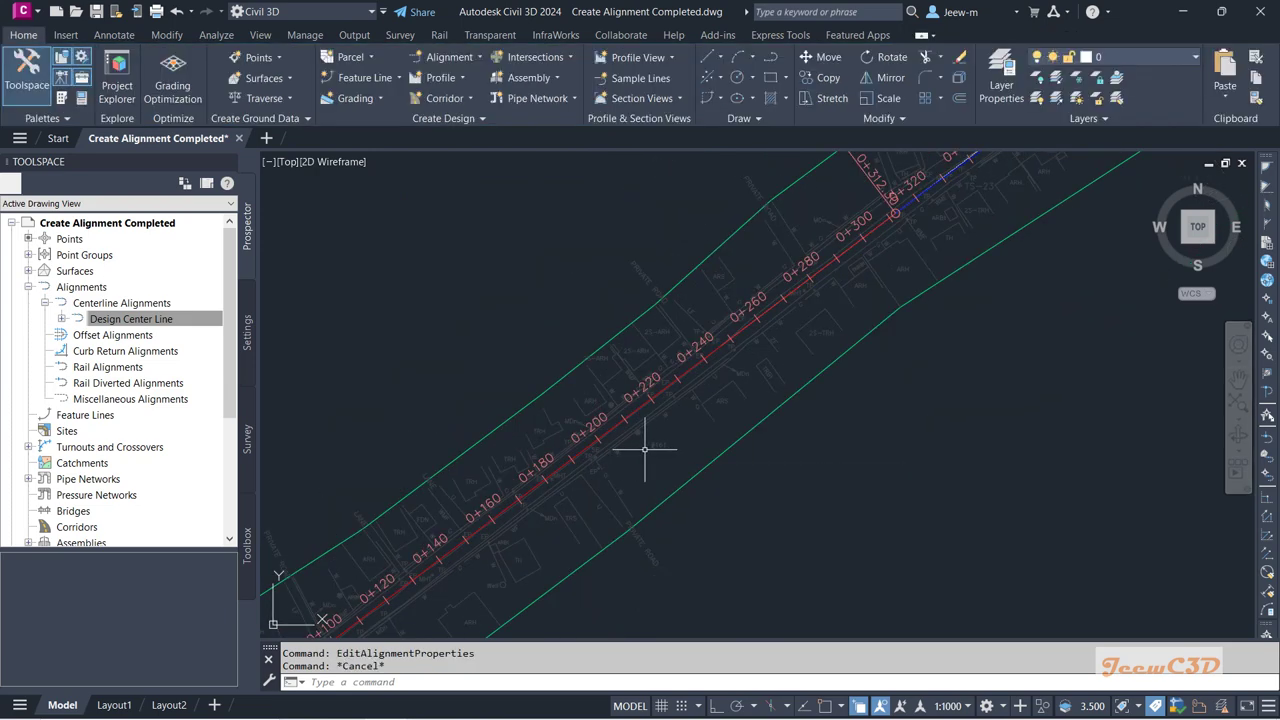
Step: Select the Design Center Line alignment and open its geometry layout tools
{"action": "scroll", "coordinate": [644, 449], "scroll_direction": "down", "scroll_amount": 3}
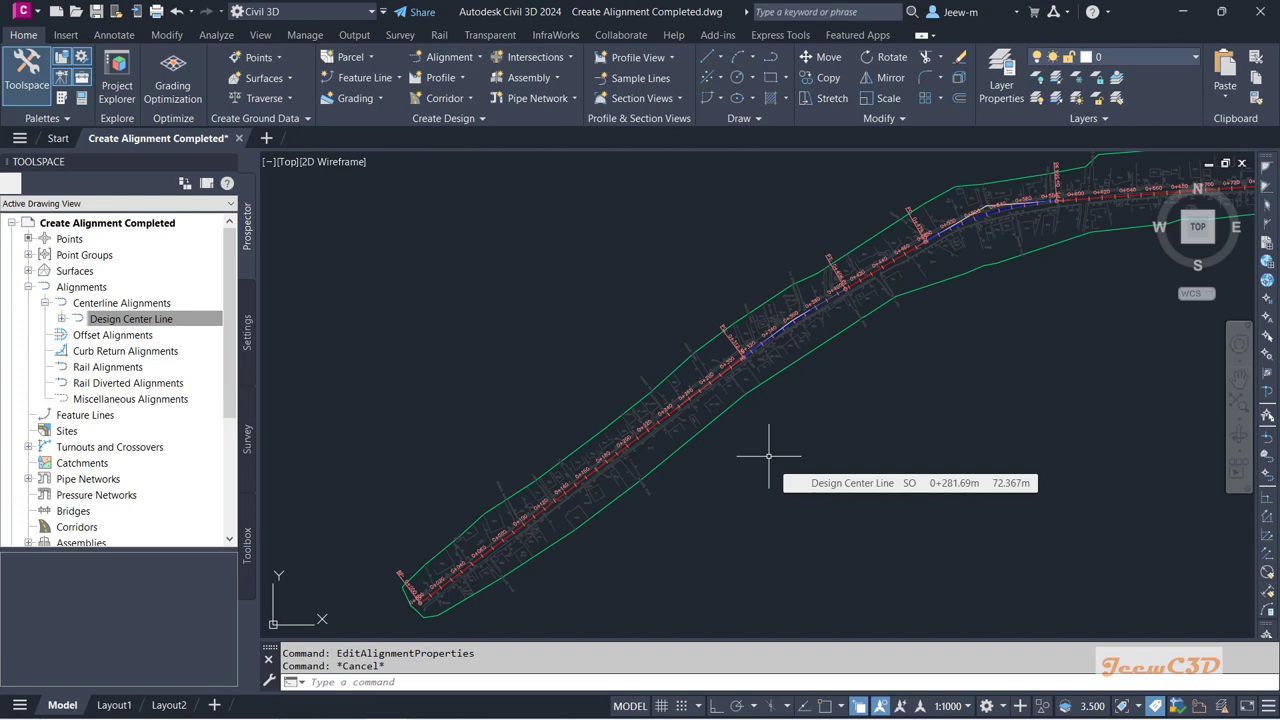
{"action": "scroll", "coordinate": [686, 430], "scroll_direction": "up", "scroll_amount": 6}
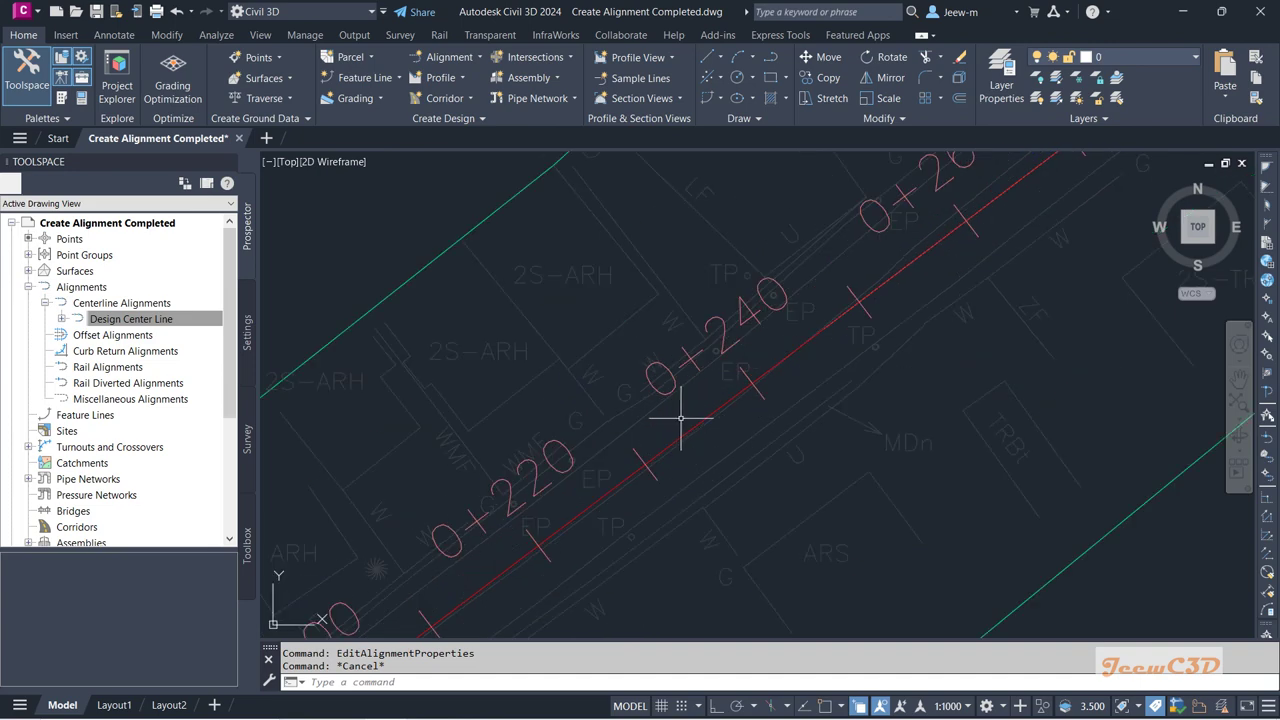
{"action": "left_click", "coordinate": [720, 405]}
{"action": "scroll", "coordinate": [720, 420], "scroll_direction": "down", "scroll_amount": 7}
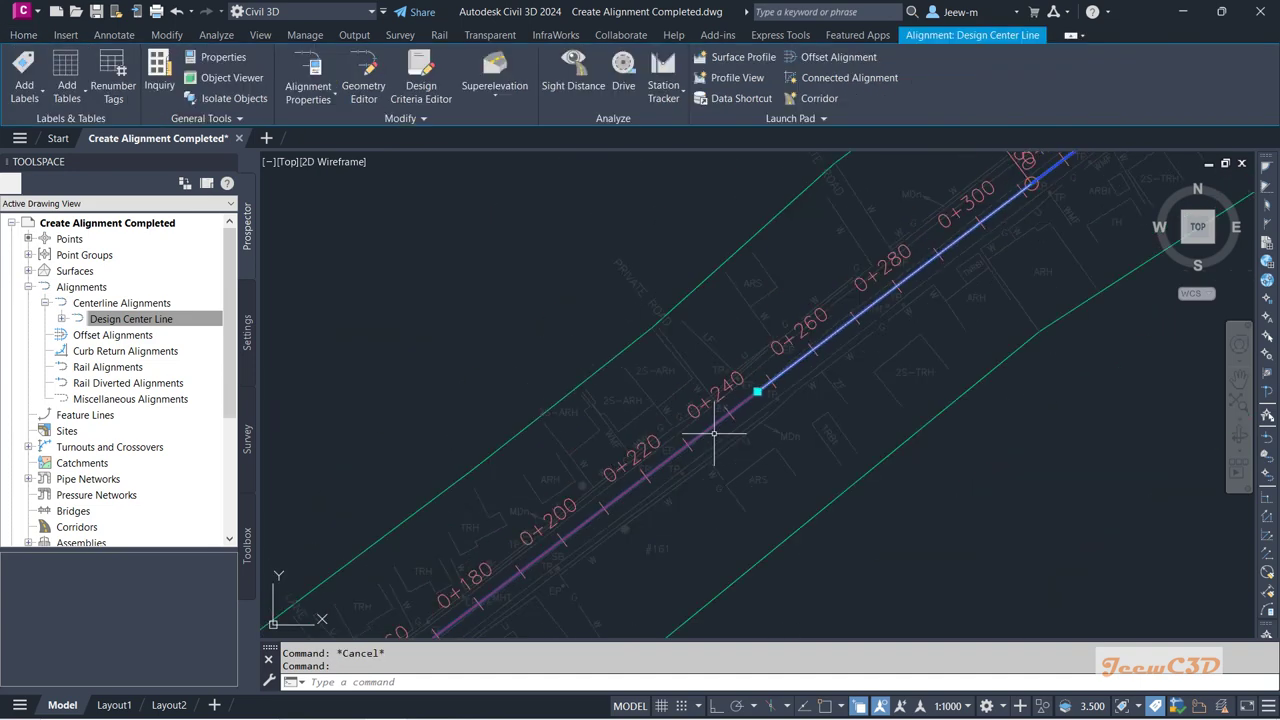
{"action": "scroll", "coordinate": [840, 345], "scroll_direction": "up", "scroll_amount": 6}
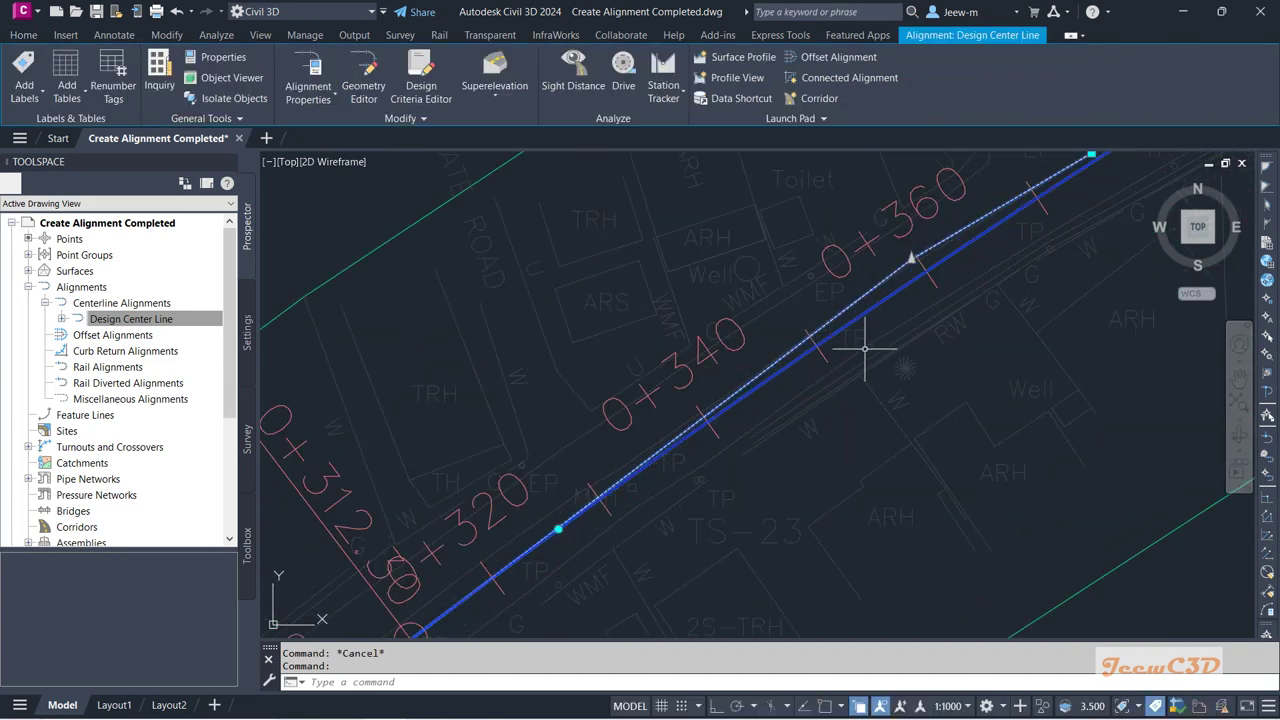
{"action": "scroll", "coordinate": [900, 400], "scroll_direction": "down", "scroll_amount": 3}
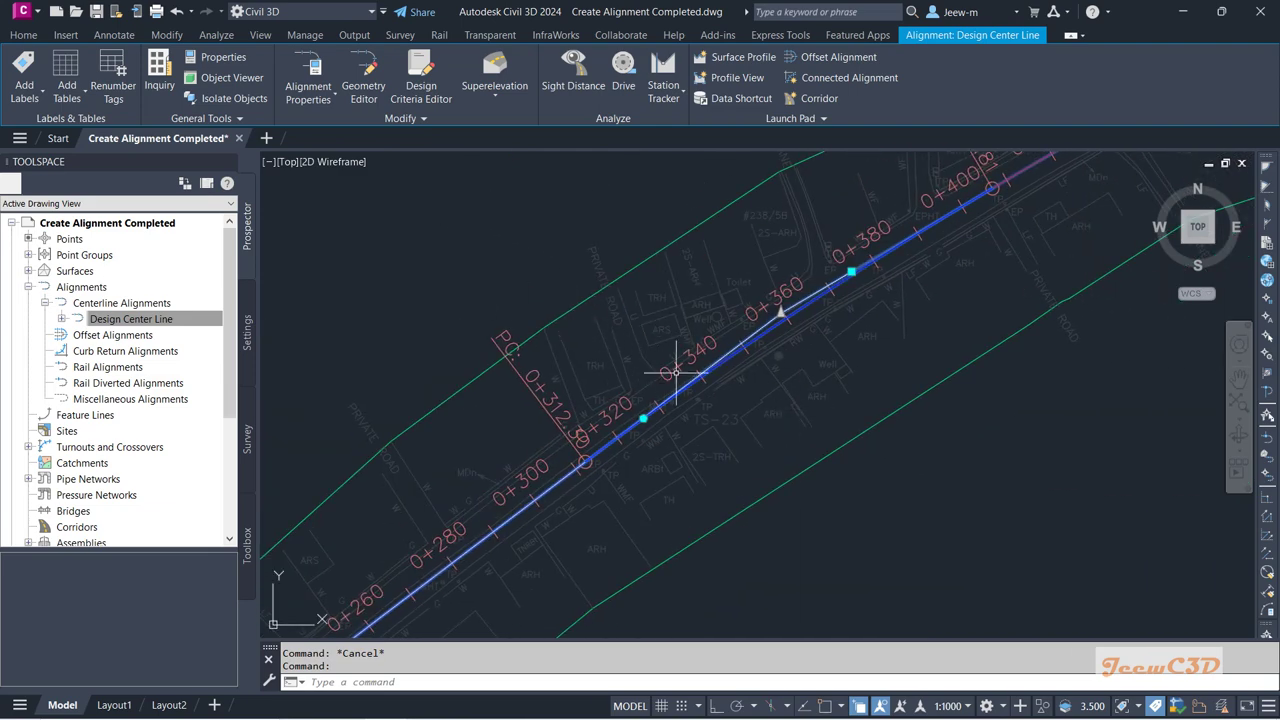
{"action": "left_click", "coordinate": [362, 86]}
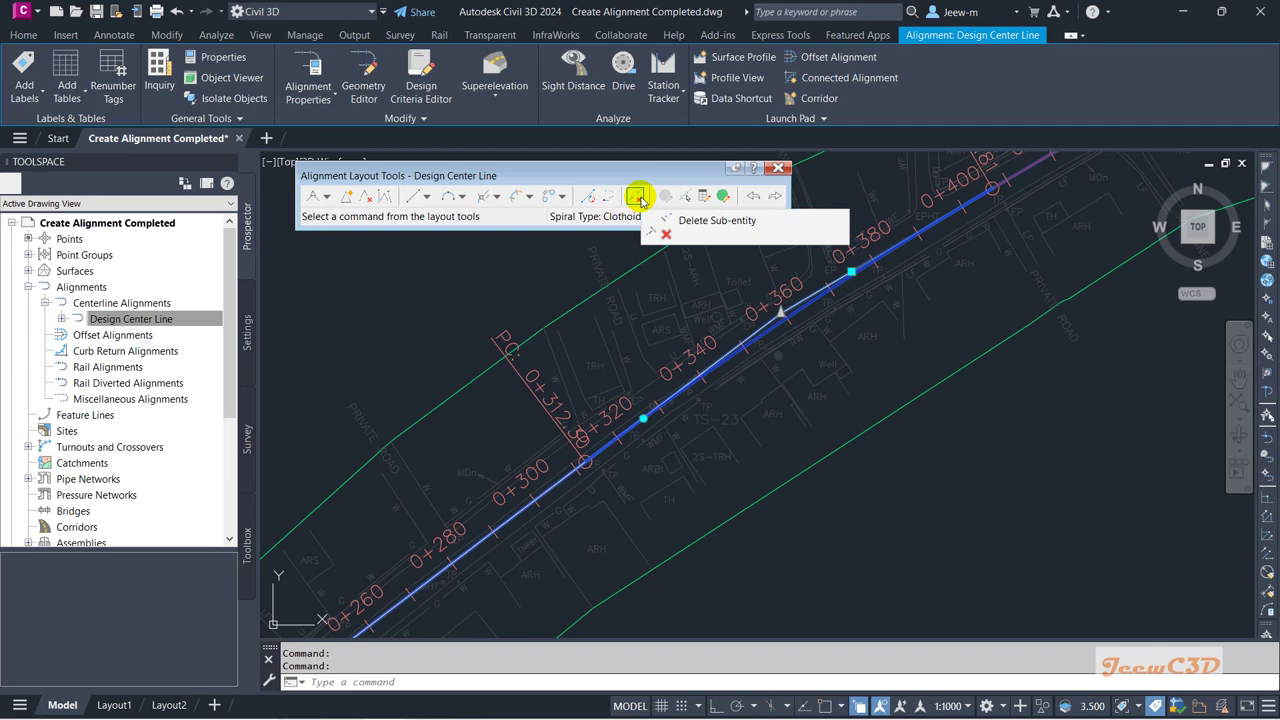
Step: Delete the first curve sub-entity of the alignment, between the PC near 0+312 and the PT near 0+406
{"action": "left_click", "coordinate": [640, 199]}
{"action": "scroll", "coordinate": [798, 292], "scroll_direction": "up", "scroll_amount": 2}
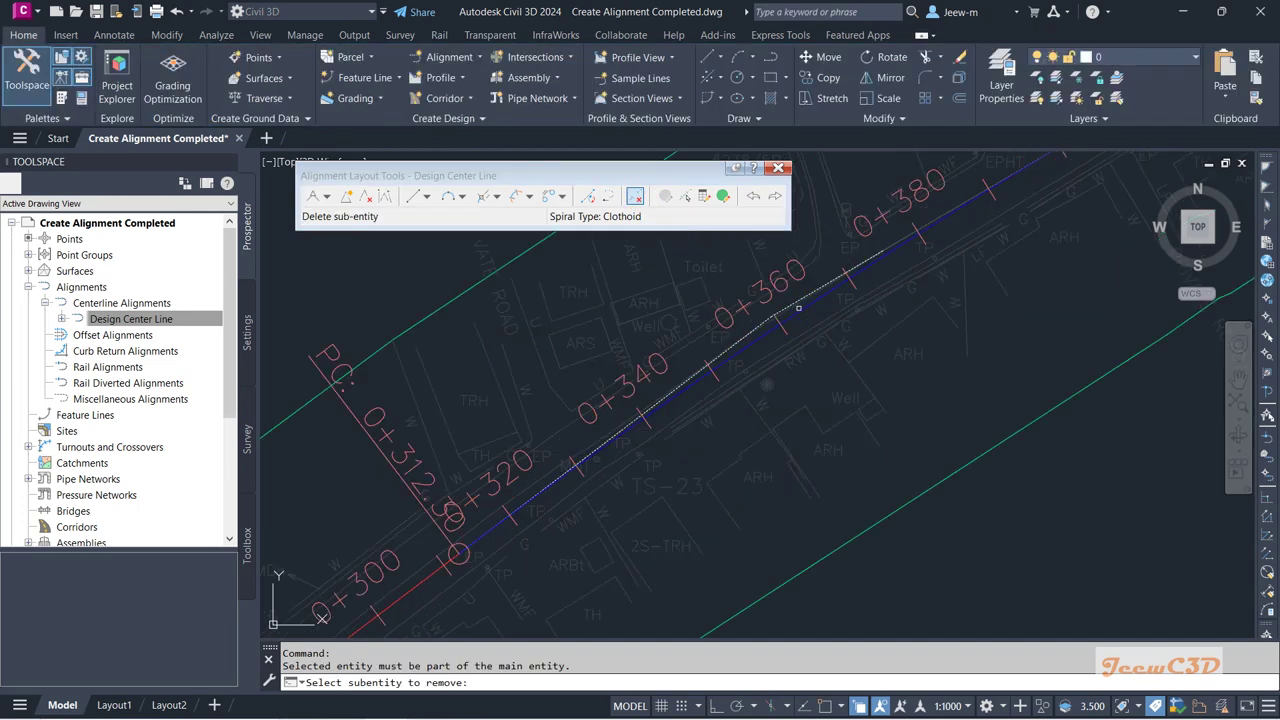
{"action": "scroll", "coordinate": [796, 324], "scroll_direction": "down", "scroll_amount": 8}
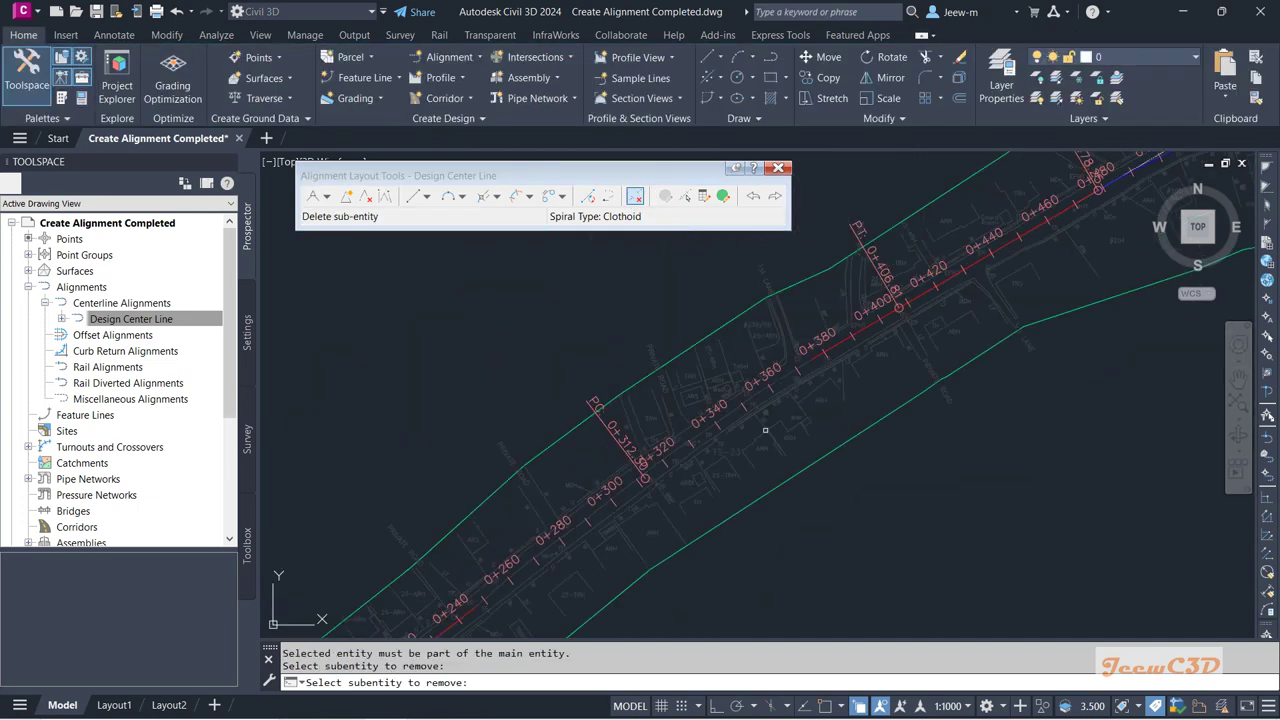
Step: Finish deleting sub-entities from the Design Center Line alignment and end the command
{"action": "scroll", "coordinate": [734, 400], "scroll_direction": "up", "scroll_amount": 3}
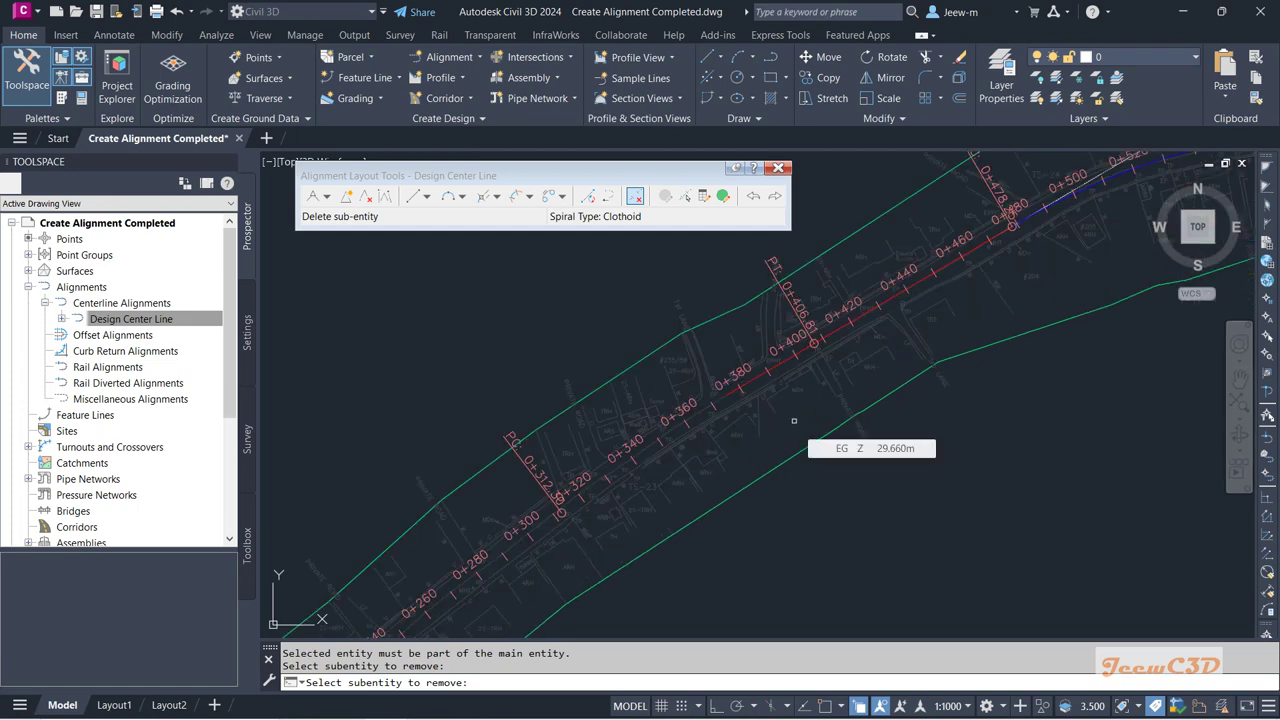
{"action": "key", "text": "Return"}
{"action": "scroll", "coordinate": [791, 420], "scroll_direction": "down", "scroll_amount": 4}
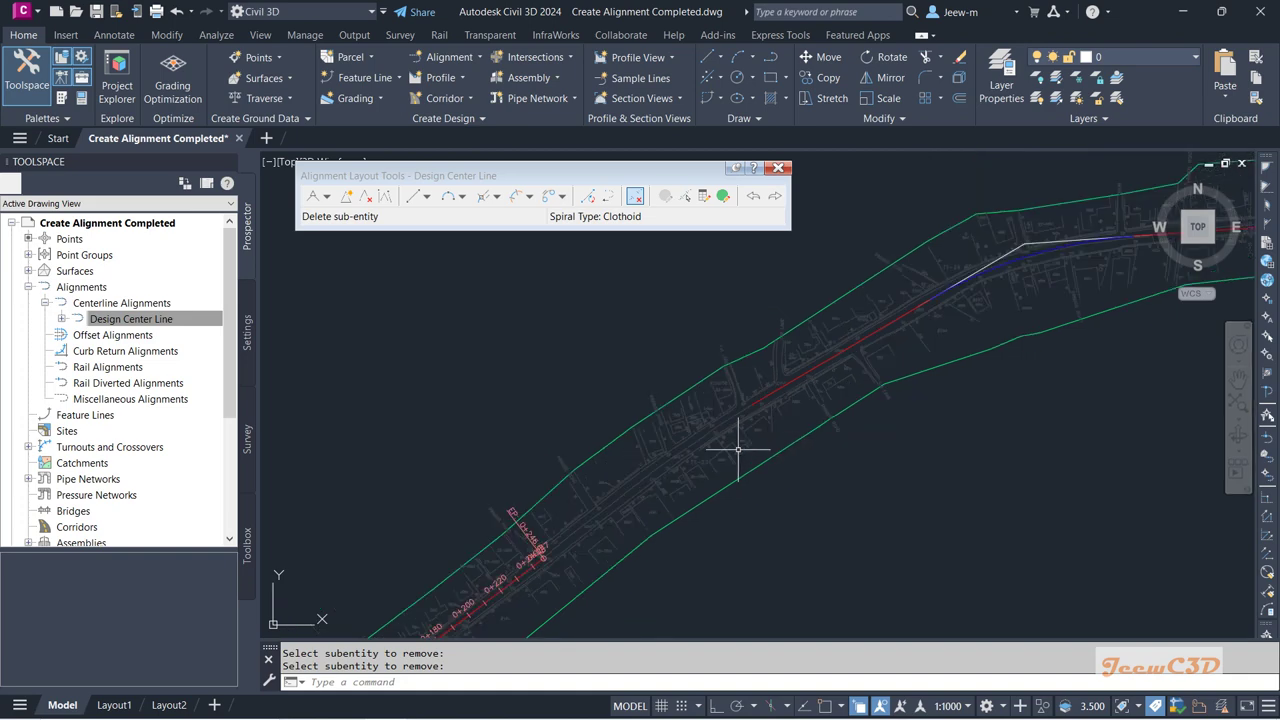
{"action": "middle_click_drag", "start_coordinate": [507, 575], "coordinate": [529, 437]}
{"action": "scroll", "coordinate": [567, 447], "scroll_direction": "down", "scroll_amount": 2}
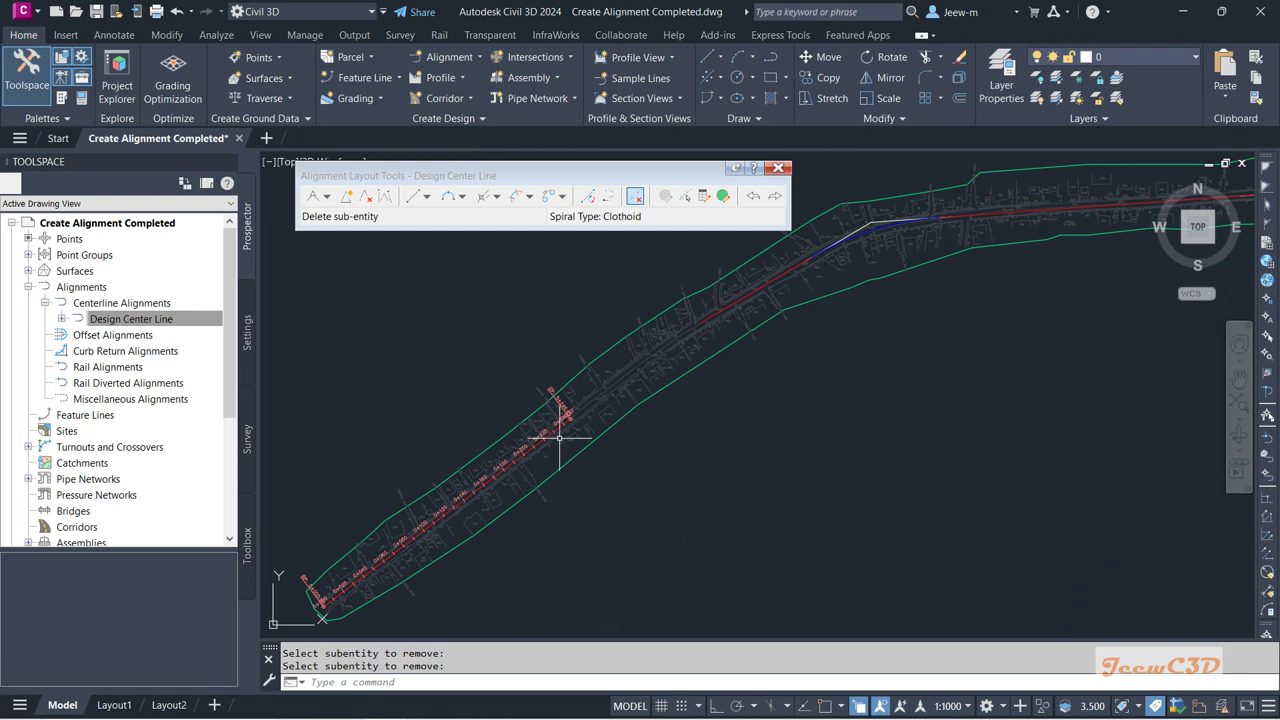
Step: Shorten the first tangent by pulling its end point back along the road to about station 0+237
{"action": "scroll", "coordinate": [551, 437], "scroll_direction": "up", "scroll_amount": 5}
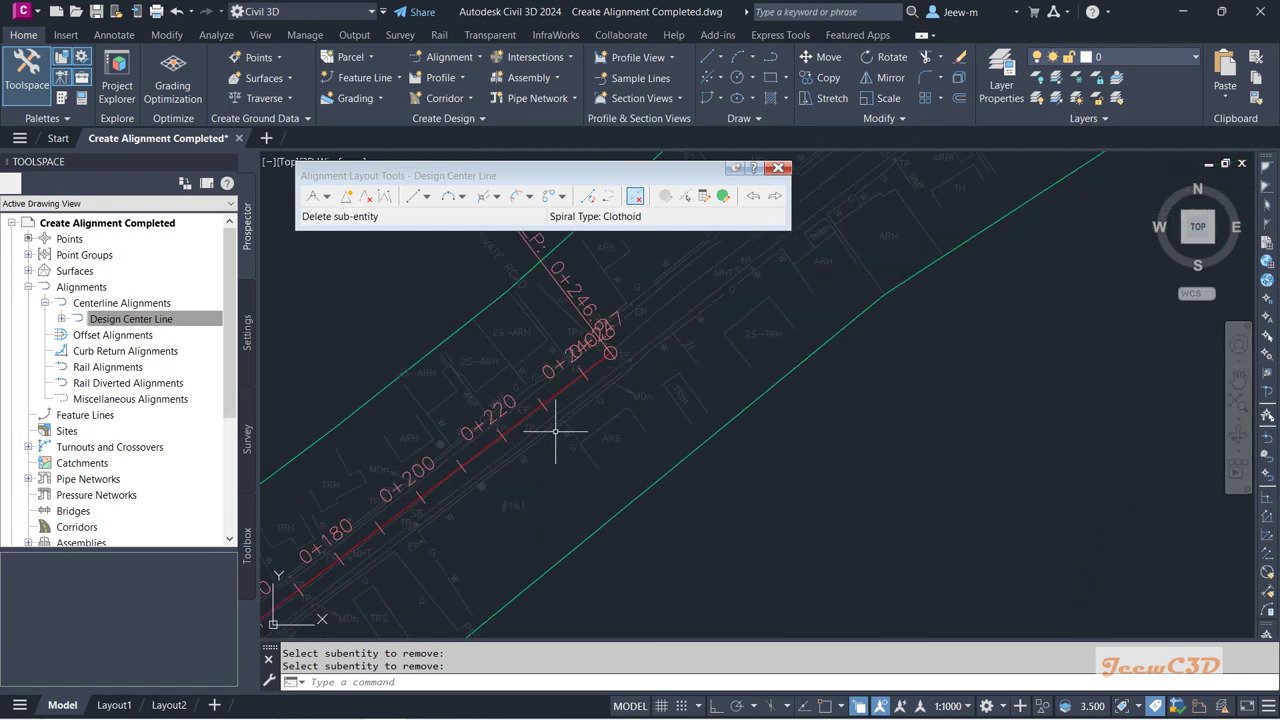
{"action": "left_click", "coordinate": [551, 371]}
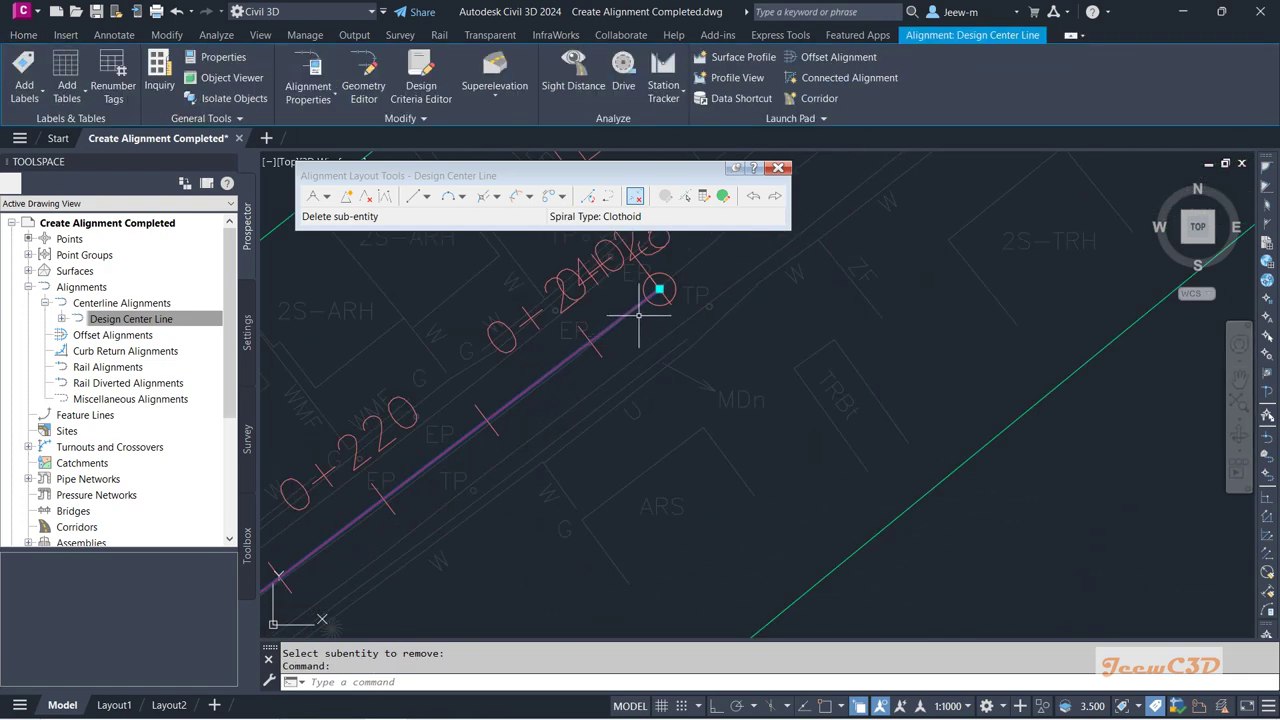
{"action": "left_click", "coordinate": [659, 290]}
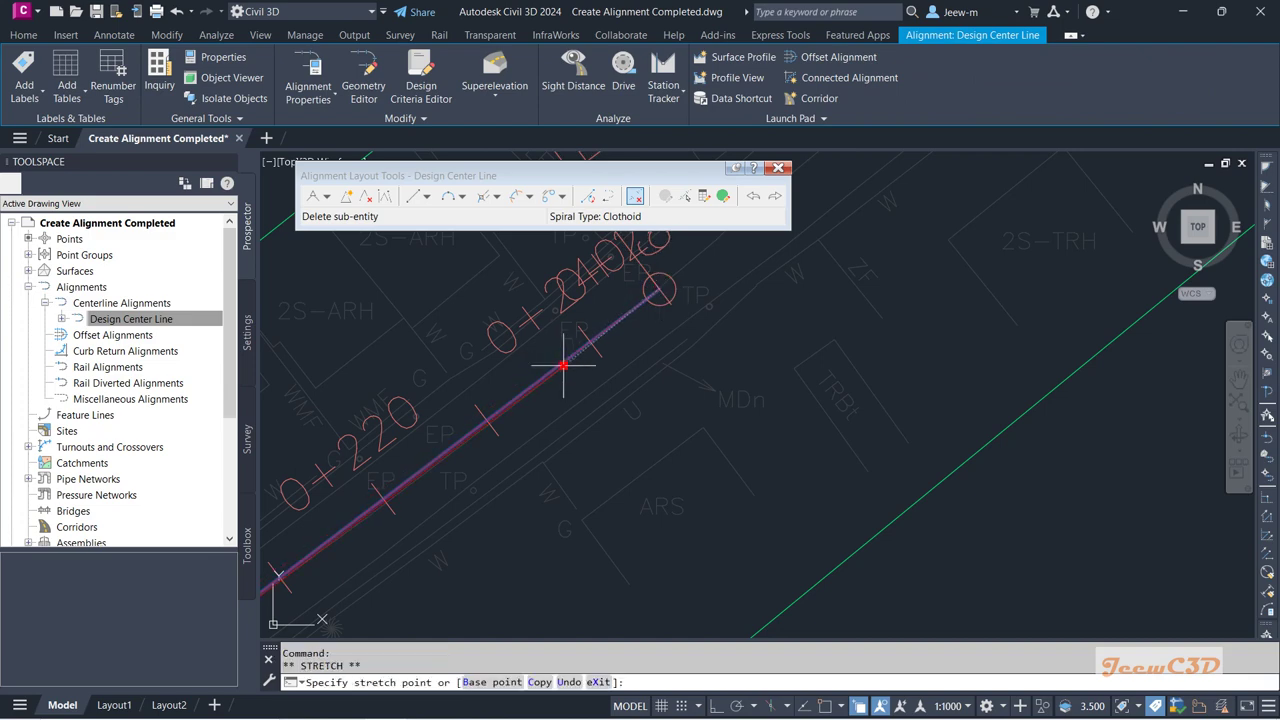
{"action": "scroll", "coordinate": [563, 366], "scroll_direction": "down", "scroll_amount": 6}
{"action": "scroll", "coordinate": [771, 424], "scroll_direction": "up", "scroll_amount": 4}
{"action": "key", "text": "Escape"}
Step: Stretch the start point of the second tangent along the road toward the first tangent, and deselect the alignment
{"action": "left_click", "coordinate": [835, 323]}
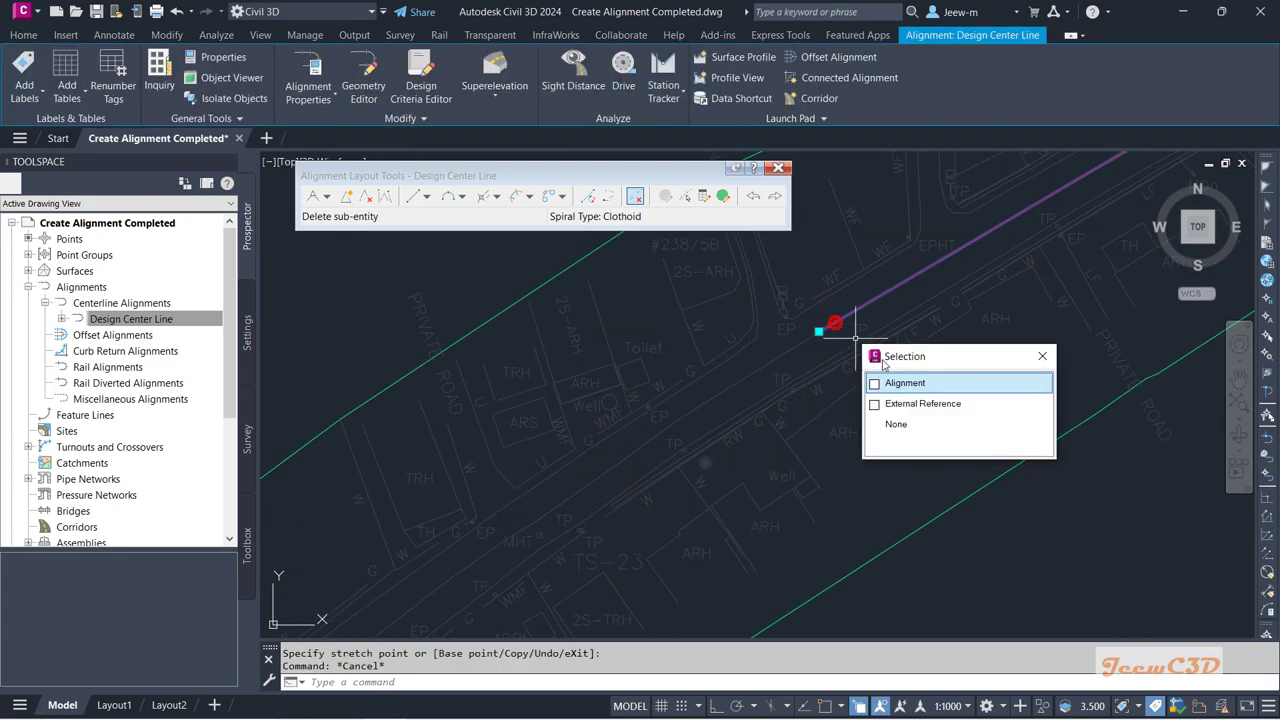
{"action": "left_click", "coordinate": [905, 383]}
{"action": "left_click", "coordinate": [817, 331]}
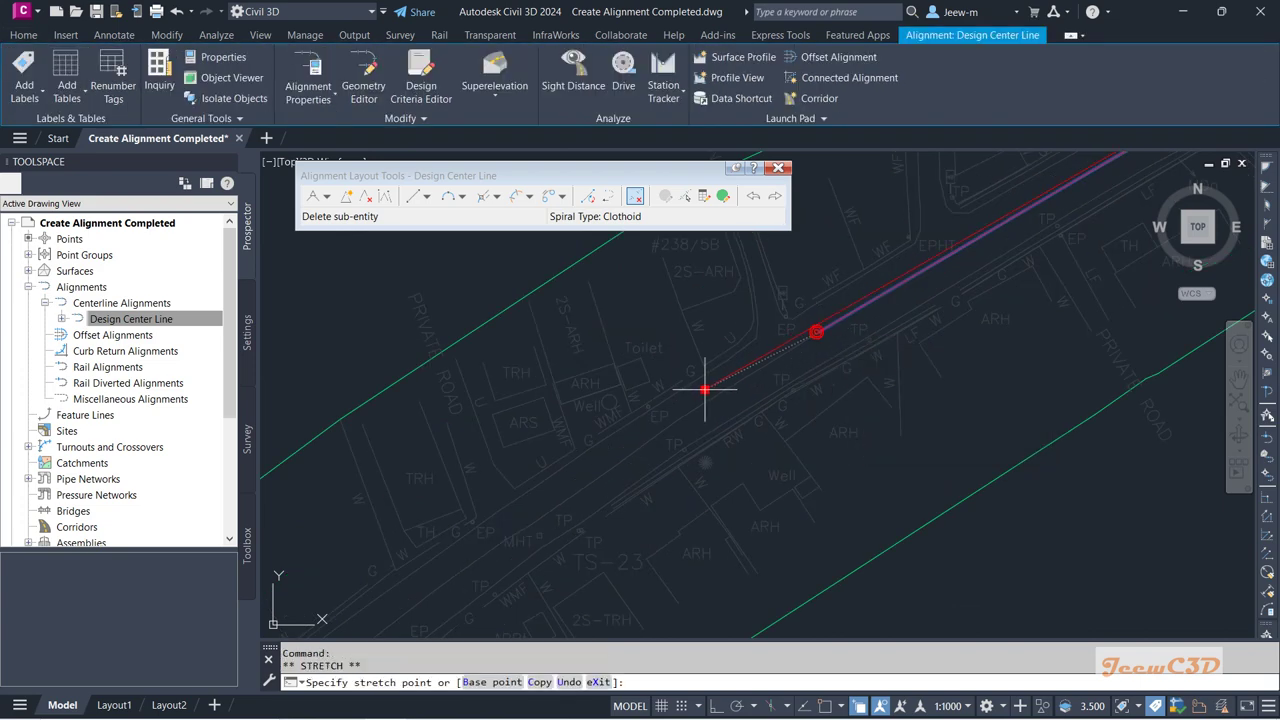
{"action": "key", "text": "Escape"}
{"action": "scroll", "coordinate": [709, 397], "scroll_direction": "down", "scroll_amount": 4}
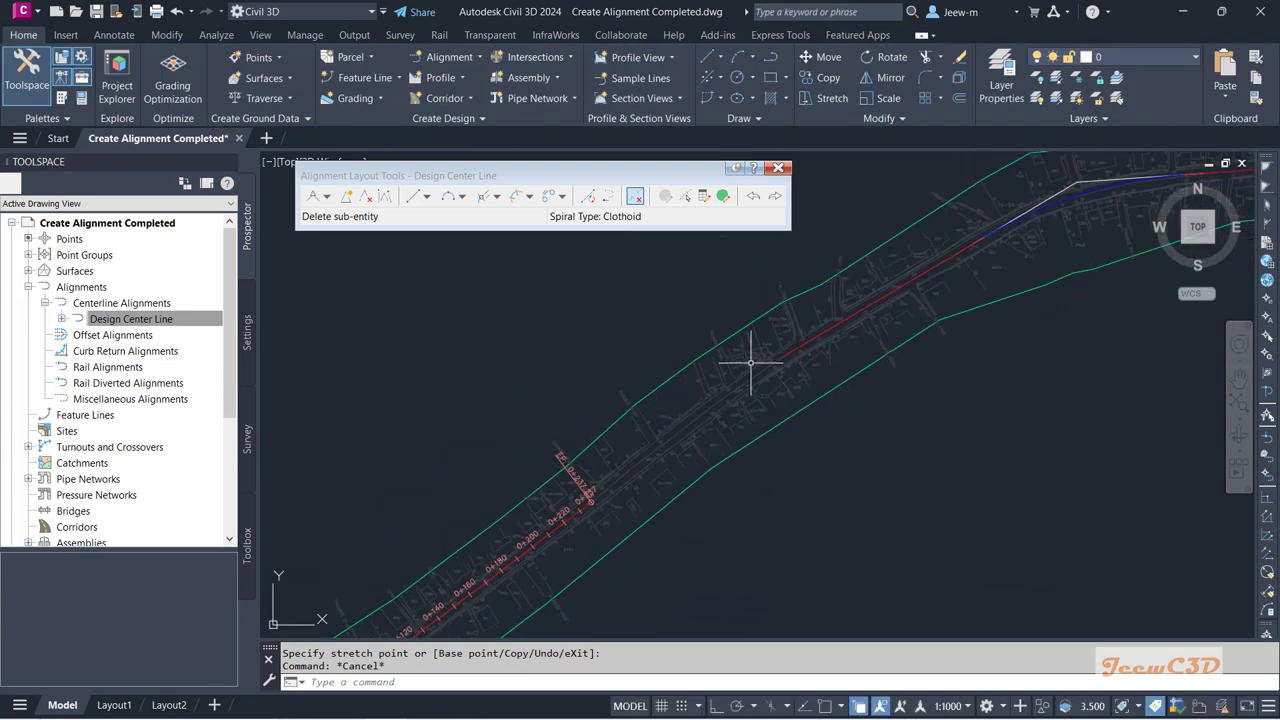
Step: Fine-tune the position of the first tangent's end point, near station 0+237
{"action": "scroll", "coordinate": [614, 509], "scroll_direction": "up", "scroll_amount": 2}
{"action": "scroll", "coordinate": [528, 500], "scroll_direction": "up", "scroll_amount": 2}
{"action": "scroll", "coordinate": [528, 500], "scroll_direction": "up", "scroll_amount": 3}
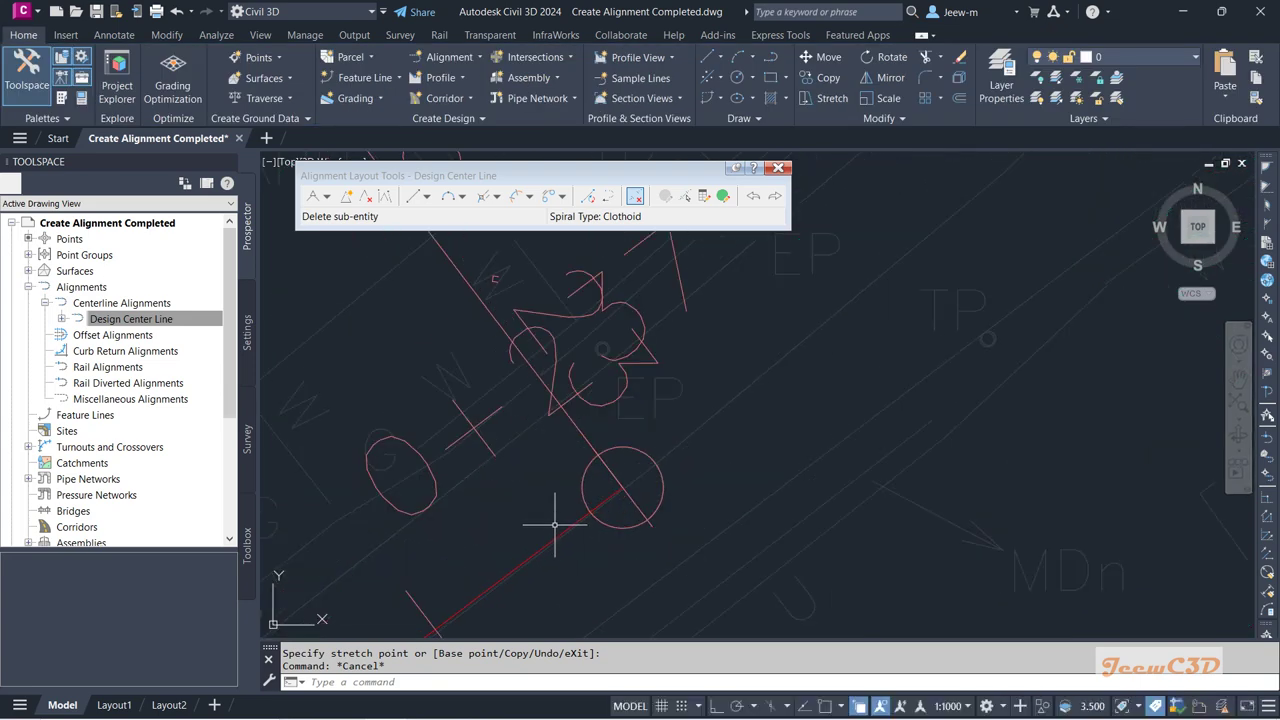
{"action": "left_click", "coordinate": [620, 488]}
{"action": "left_click", "coordinate": [623, 486]}
{"action": "left_click", "coordinate": [612, 468]}
{"action": "scroll", "coordinate": [610, 466], "scroll_direction": "down", "scroll_amount": 5}
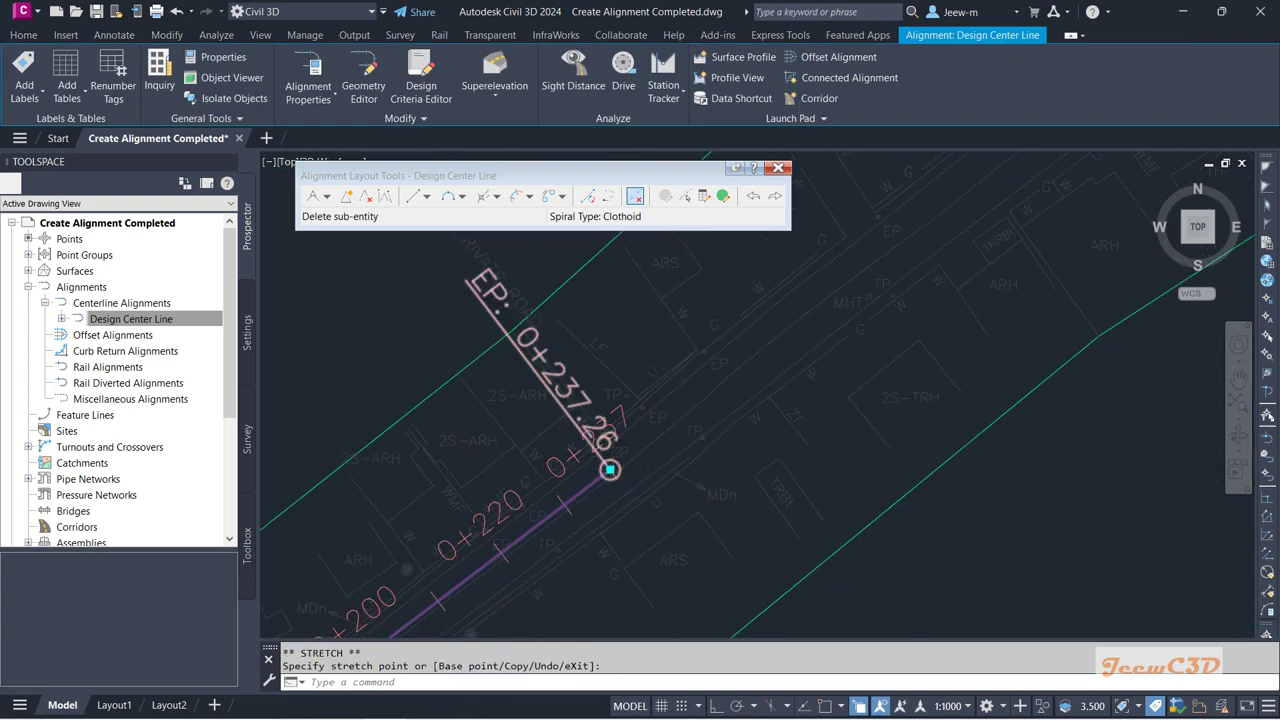
Step: Join the first and second tangents with a Free Curve Fillet (Between two entities, through point), passing through a point on the road between them
{"action": "left_click", "coordinate": [462, 196]}
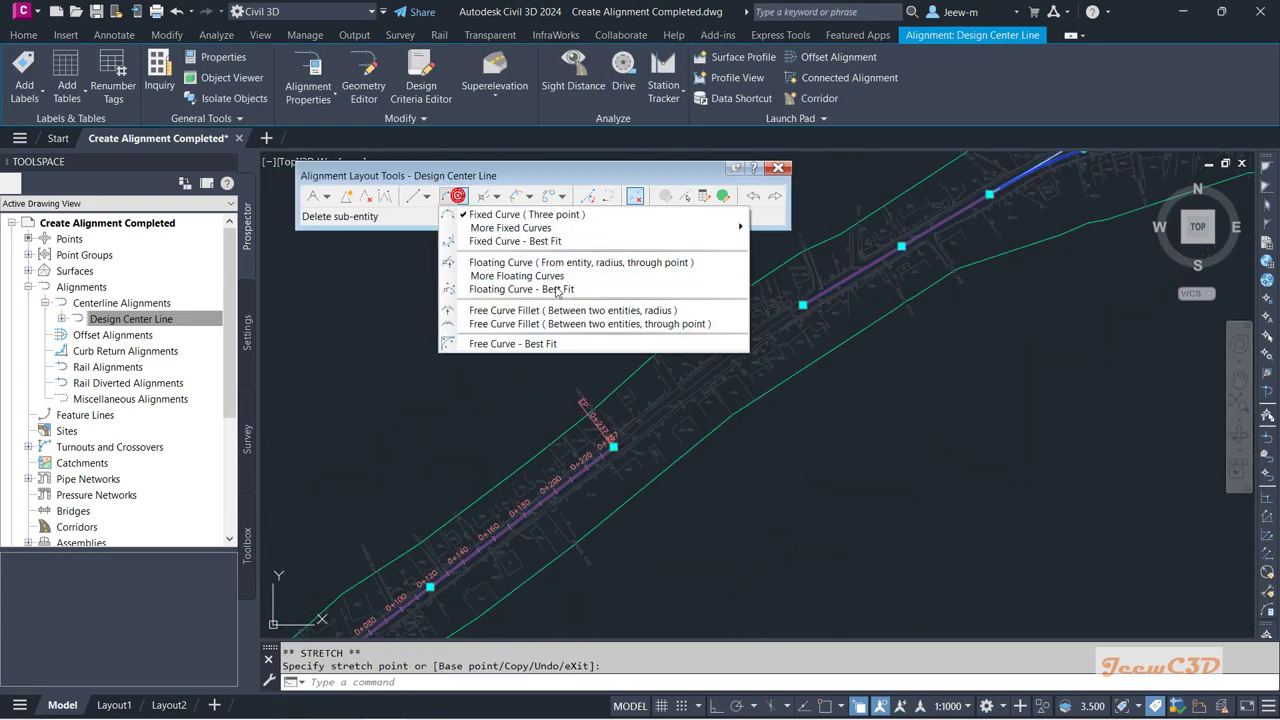
{"action": "left_click", "coordinate": [565, 323]}
{"action": "scroll", "coordinate": [611, 437], "scroll_direction": "up", "scroll_amount": 5}
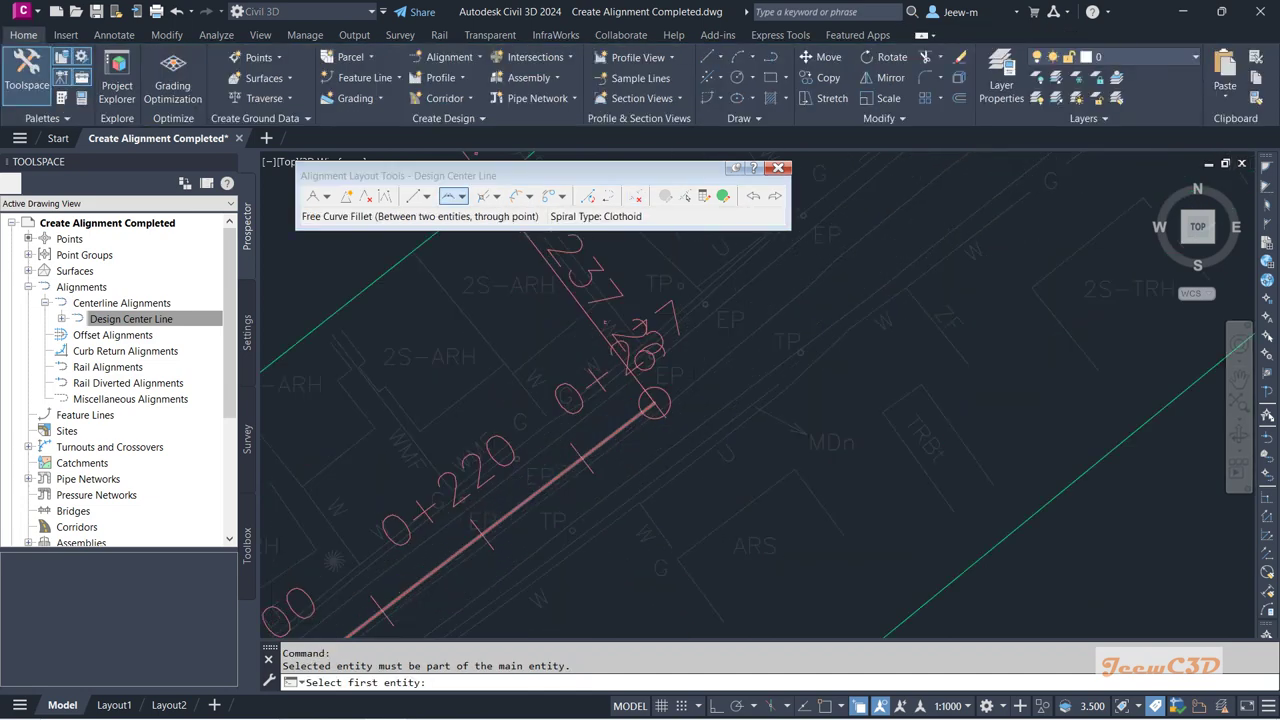
{"action": "left_click", "coordinate": [611, 437]}
{"action": "scroll", "coordinate": [611, 437], "scroll_direction": "down", "scroll_amount": 5}
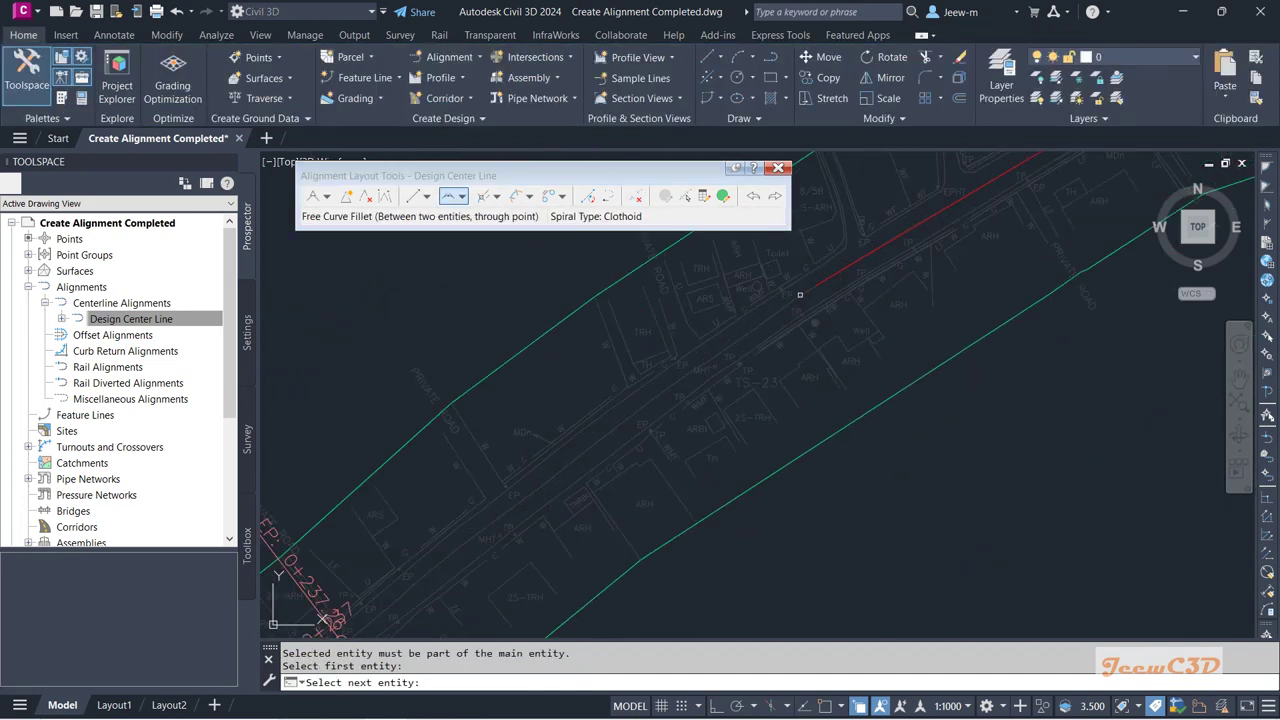
{"action": "left_click", "coordinate": [824, 279]}
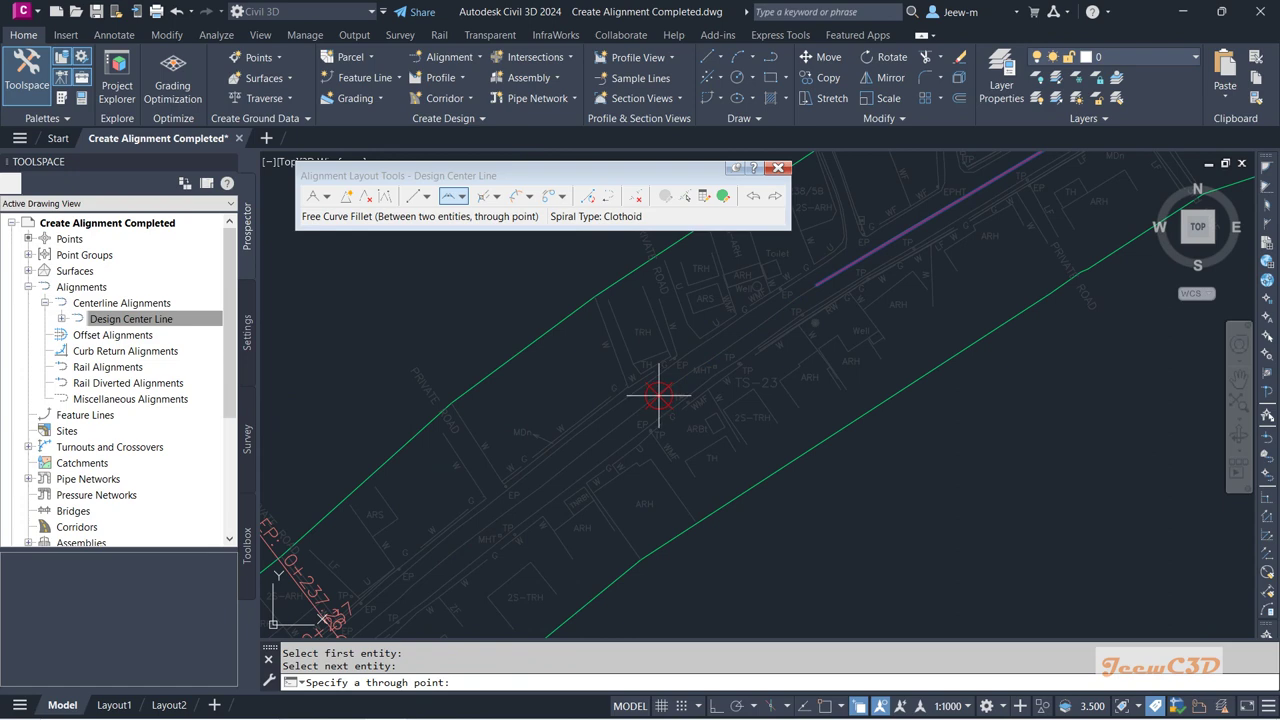
{"action": "left_click", "coordinate": [716, 356]}
{"action": "key", "text": "Return"}
{"action": "scroll", "coordinate": [742, 383], "scroll_direction": "down", "scroll_amount": 8}
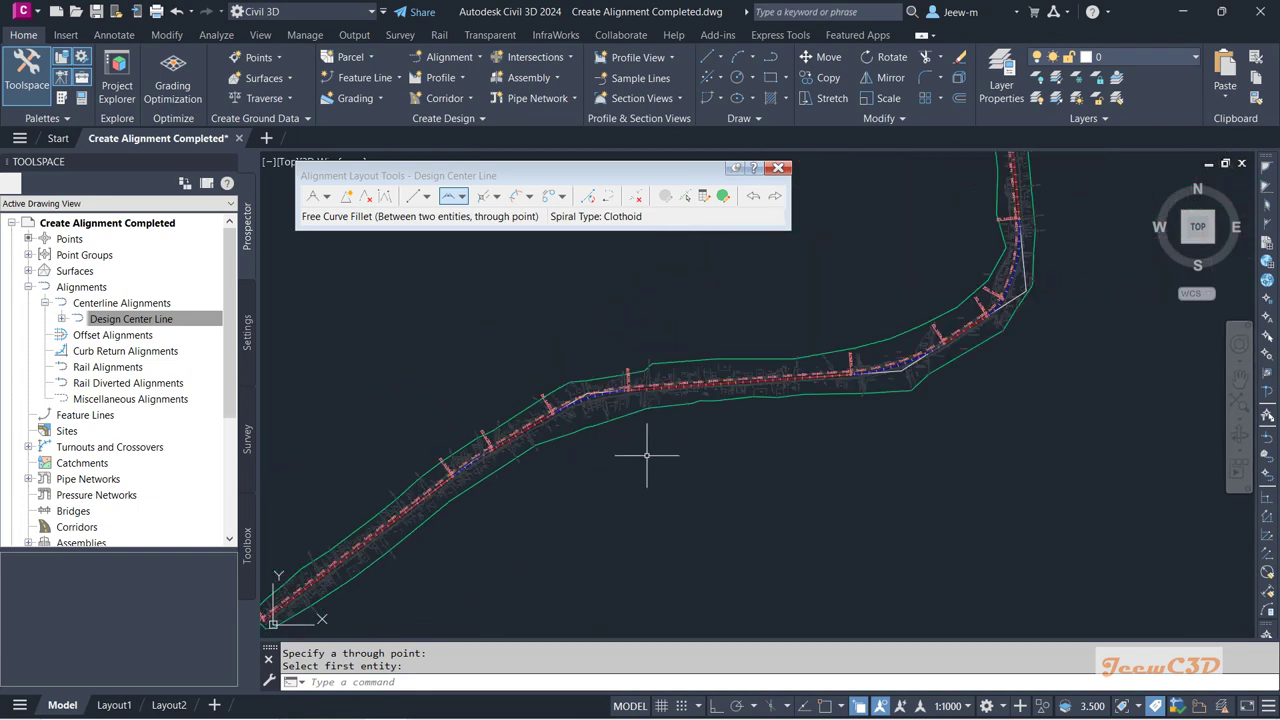
Step: Show the layout parameters of the new curve between the first two tangents, keeping the drawing clear of the tool windows
{"action": "mouse_move", "coordinate": [829, 423]}
{"action": "middle_mouse_down"}
{"action": "mouse_move", "coordinate": [629, 560]}
{"action": "mouse_move", "coordinate": [657, 500]}
{"action": "mouse_move", "coordinate": [731, 469]}
{"action": "middle_mouse_up"}
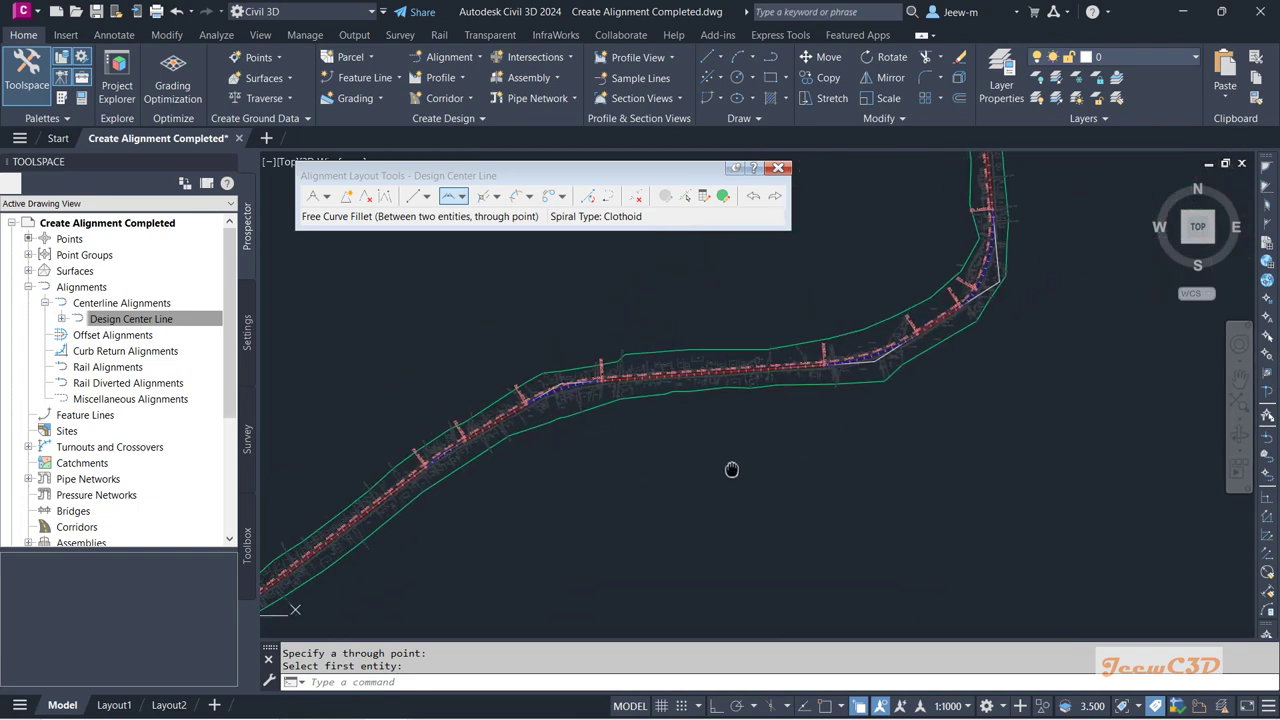
{"action": "scroll", "coordinate": [450, 465], "scroll_direction": "up", "scroll_amount": 6}
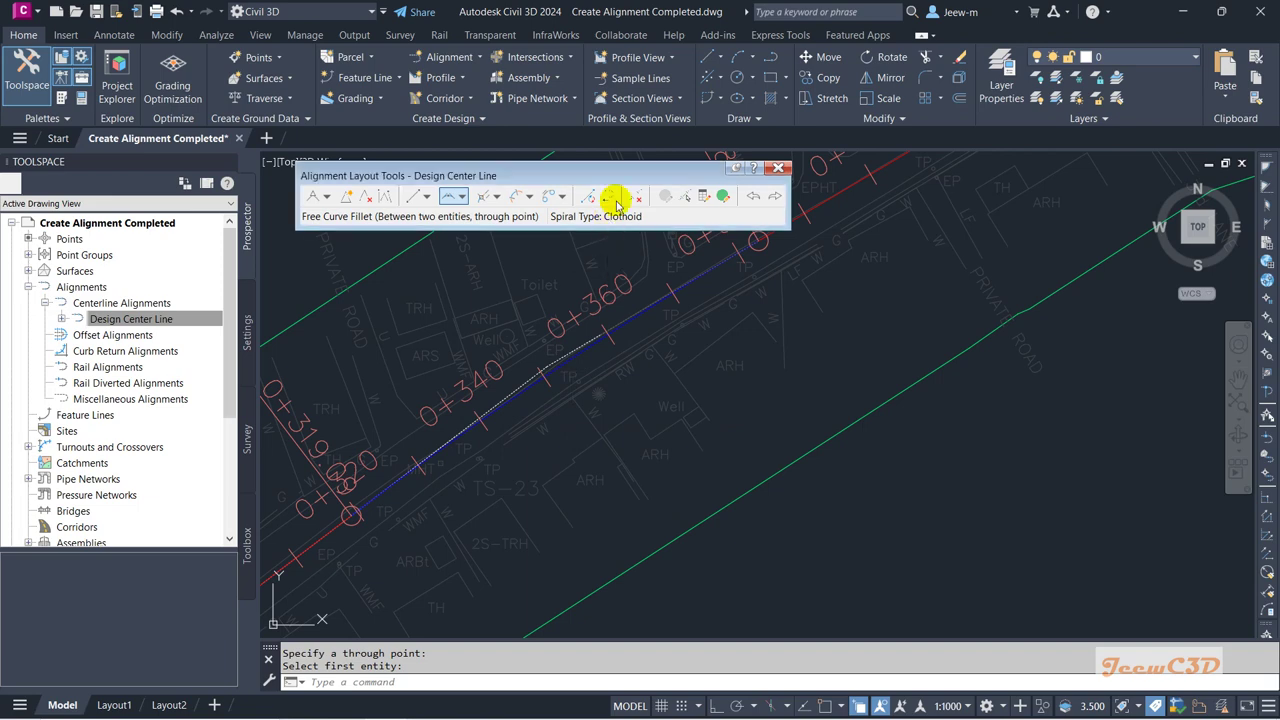
{"action": "left_click_drag", "start_coordinate": [618, 181], "coordinate": [634, 148]}
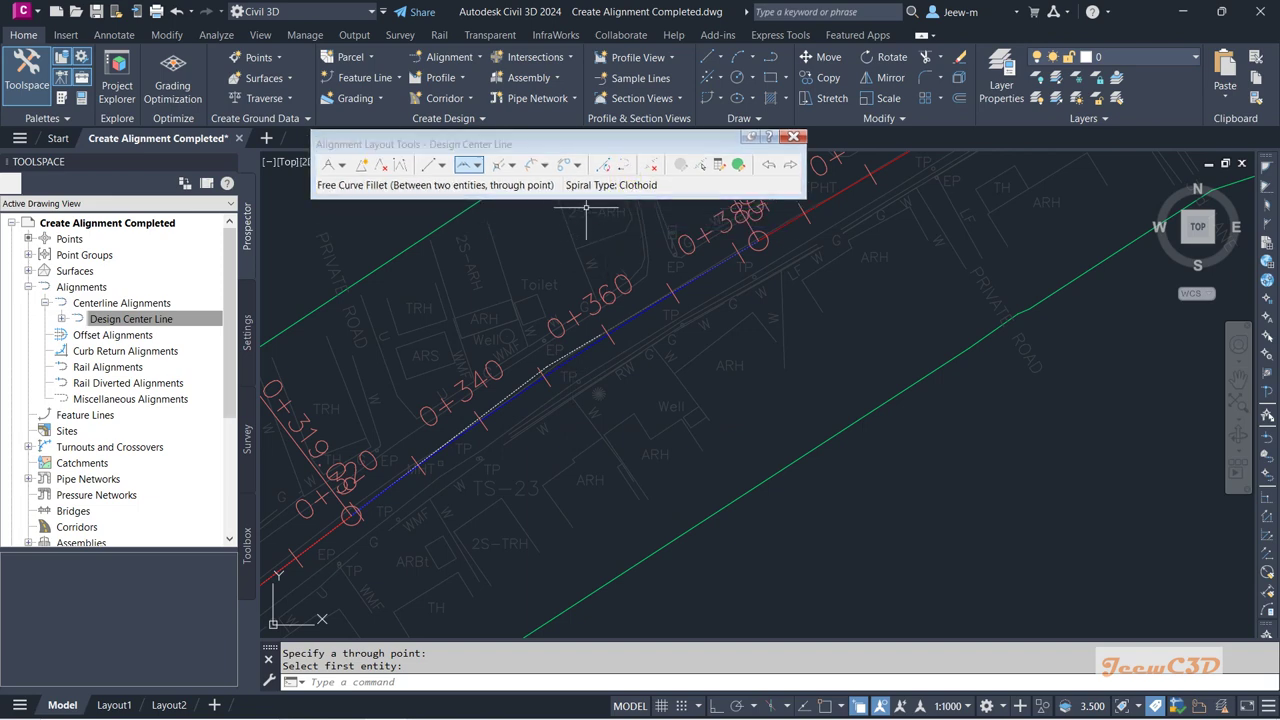
{"action": "left_click", "coordinate": [700, 166]}
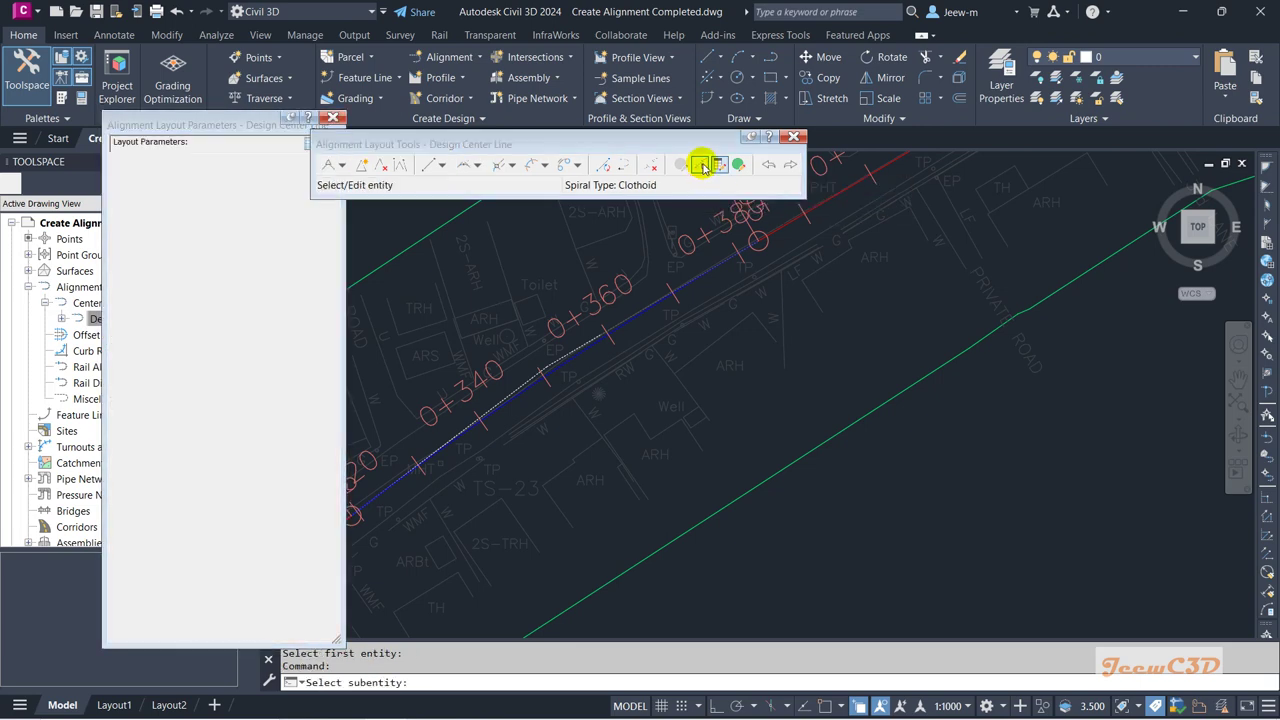
{"action": "left_click_drag", "start_coordinate": [240, 123], "coordinate": [118, 130]}
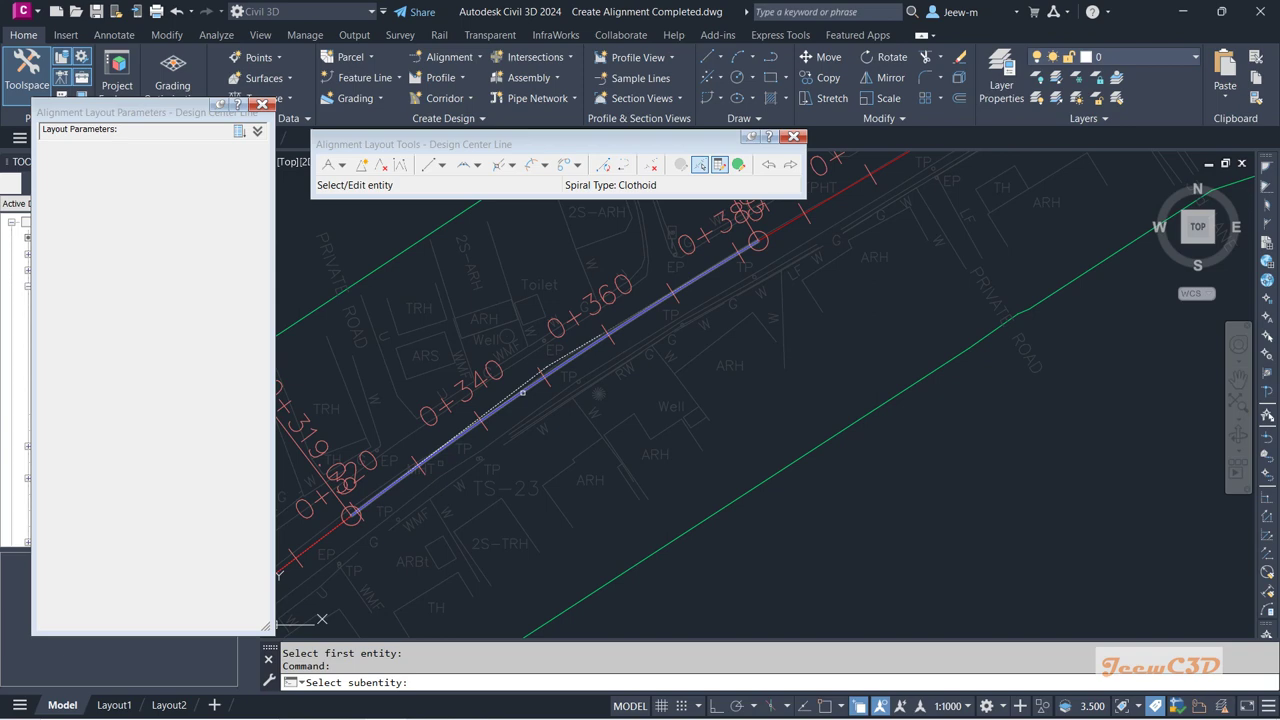
{"action": "left_click", "coordinate": [522, 393]}
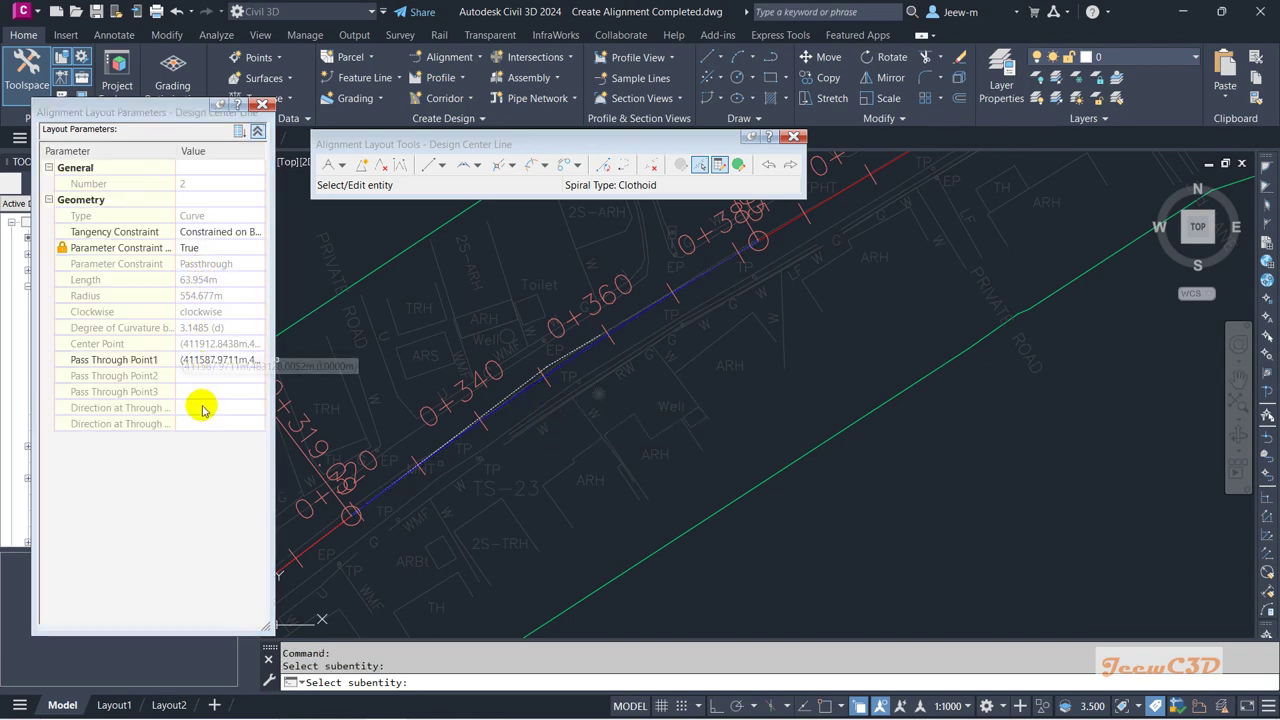
Step: Examine the layout parameters of the first tangent and return to those of the new curve
{"action": "middle_click_drag", "start_coordinate": [425, 470], "coordinate": [547, 424]}
{"action": "scroll", "coordinate": [547, 424], "scroll_direction": "up", "scroll_amount": 2}
{"action": "left_click", "coordinate": [490, 500]}
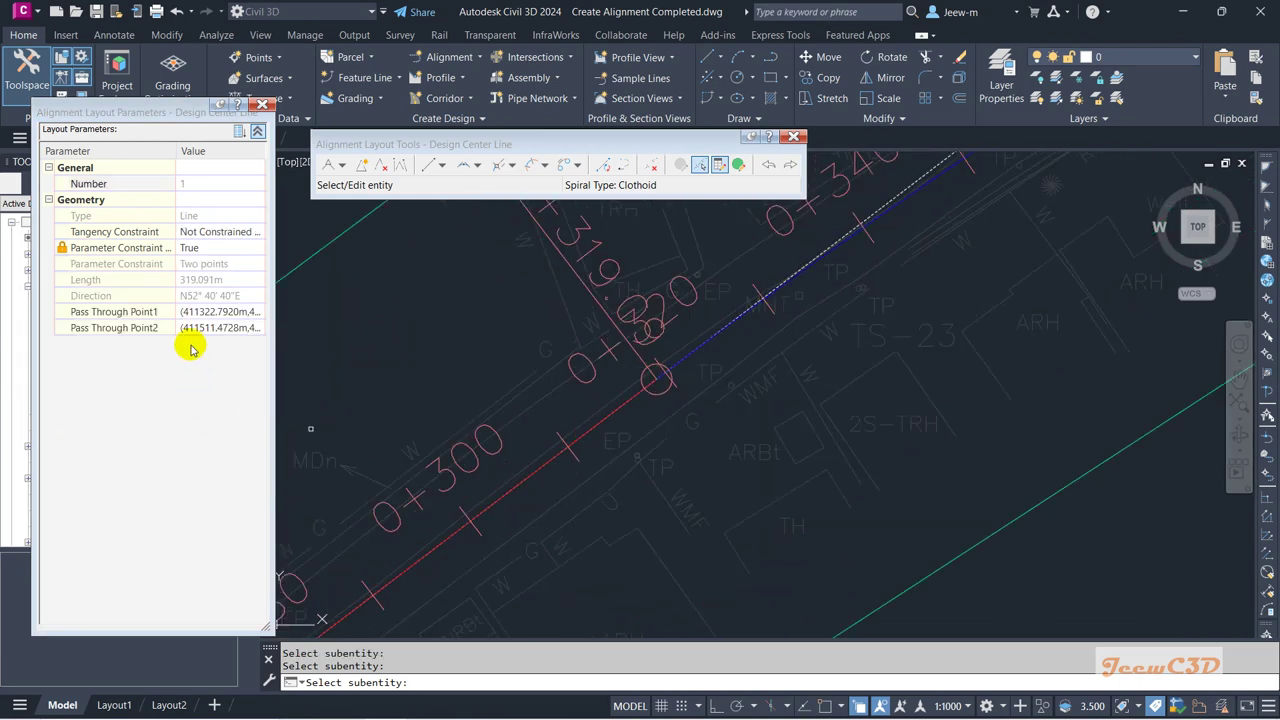
{"action": "scroll", "coordinate": [745, 272], "scroll_direction": "up", "scroll_amount": 2}
{"action": "left_click", "coordinate": [838, 306]}
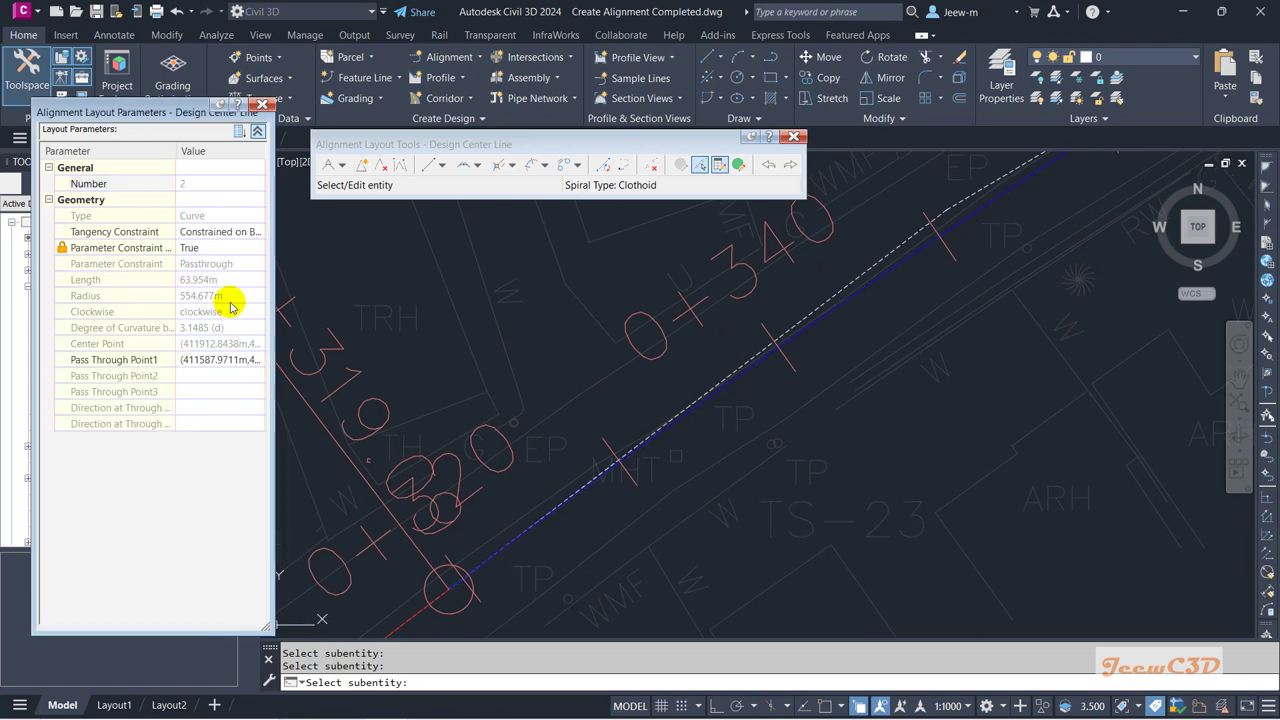
Step: Unlock the new curve's parameter constraint by setting it to False, set its radius to 550 m and end the selection
{"action": "left_click", "coordinate": [198, 297]}
{"action": "left_click", "coordinate": [199, 298]}
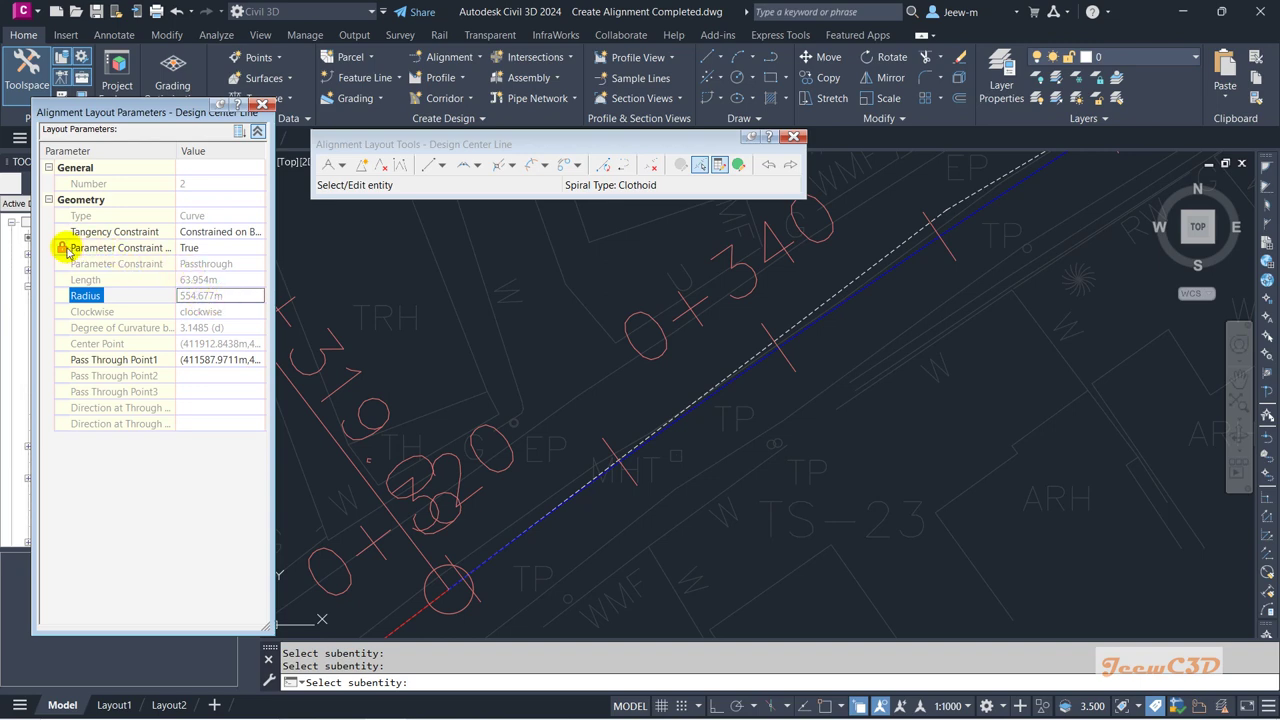
{"action": "left_click", "coordinate": [190, 248]}
{"action": "left_click", "coordinate": [203, 250]}
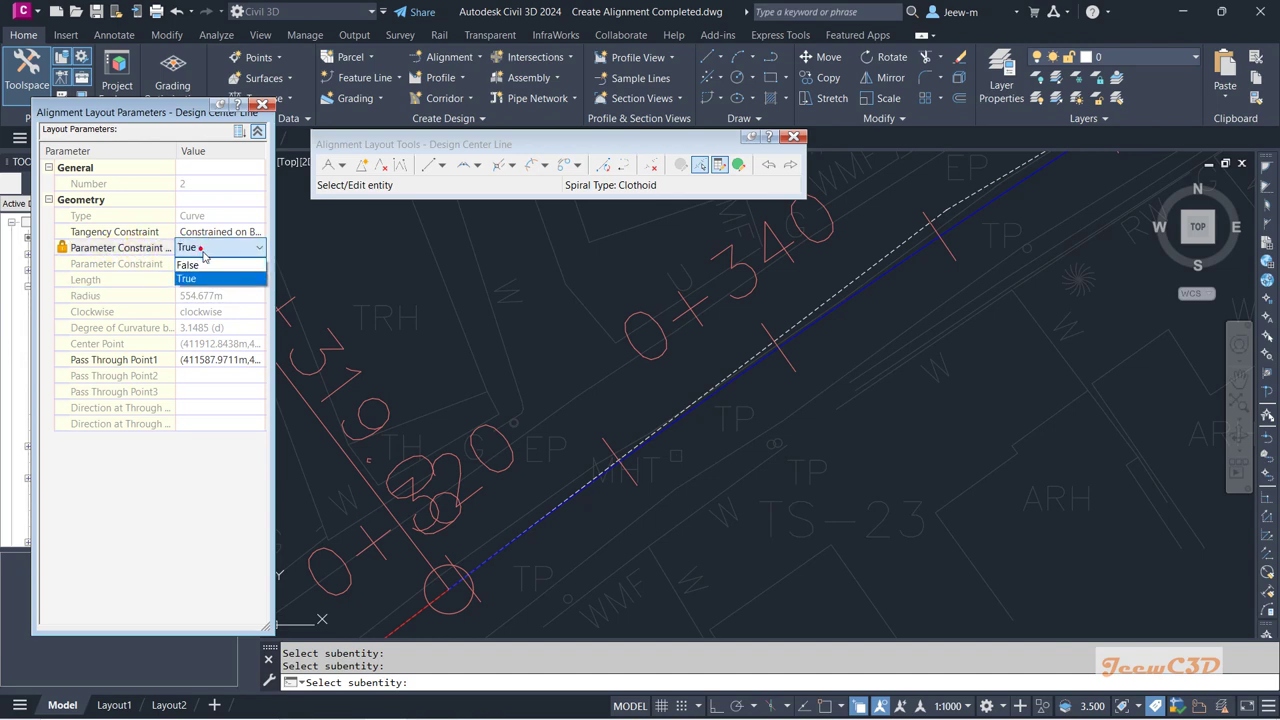
{"action": "left_click", "coordinate": [199, 264]}
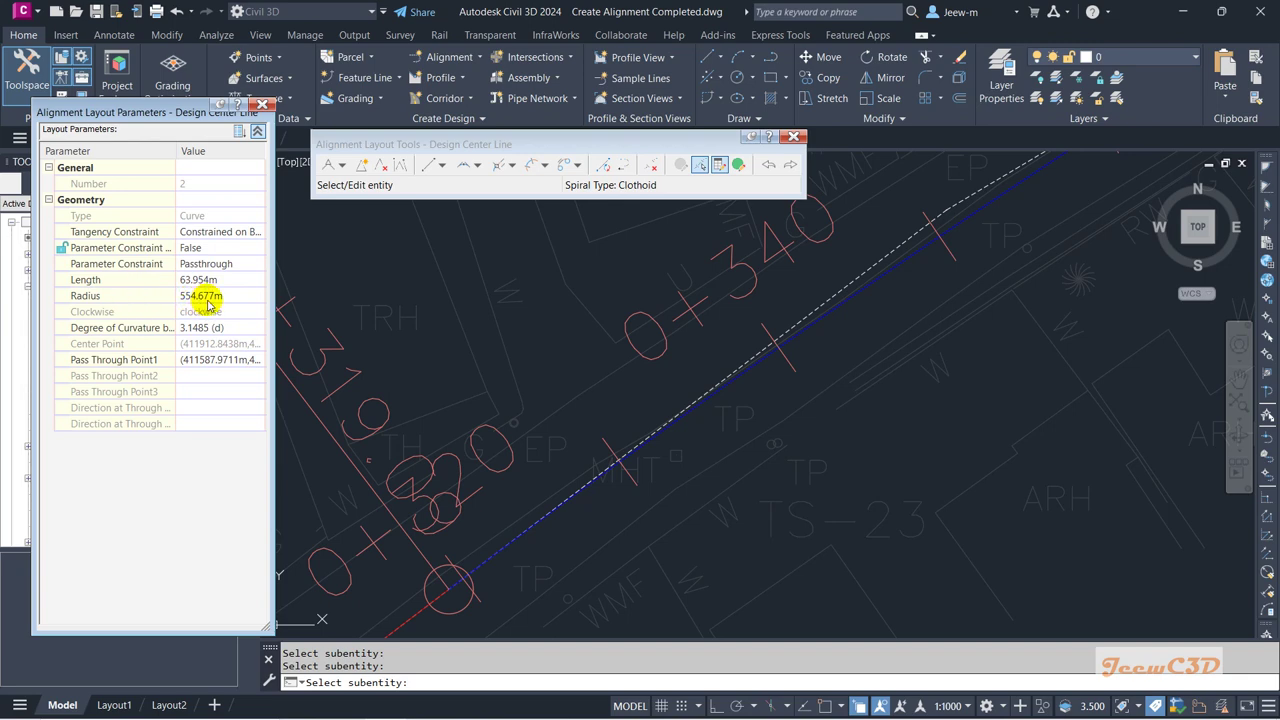
{"action": "left_click", "coordinate": [217, 300]}
{"action": "type", "text": "55"}
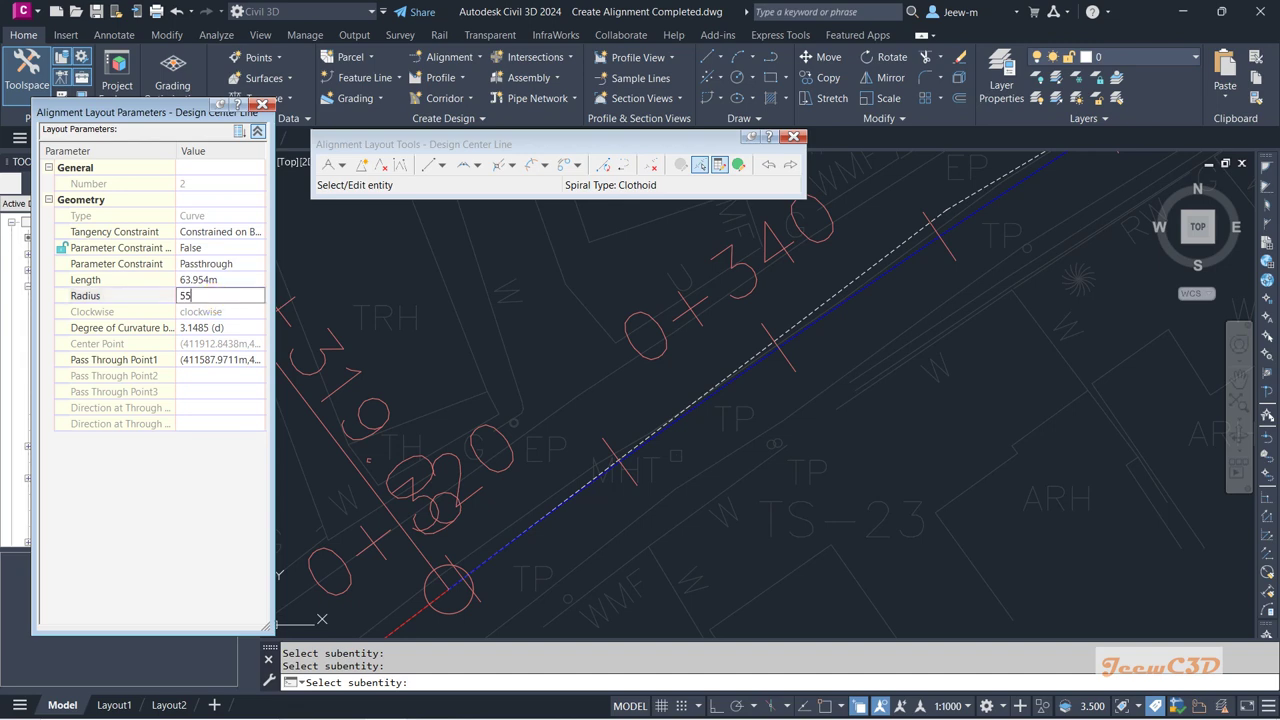
{"action": "type", "text": "0"}
{"action": "key", "text": "Return"}
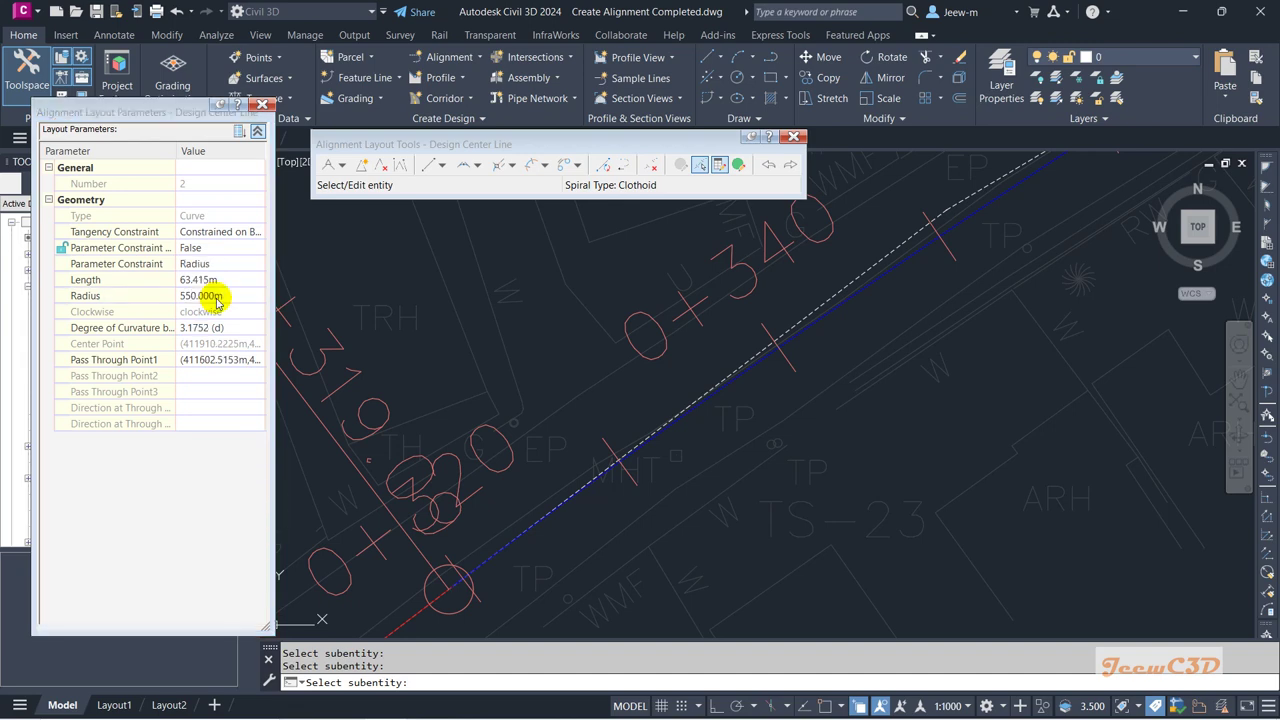
{"action": "scroll", "coordinate": [595, 423], "scroll_direction": "down", "scroll_amount": 3}
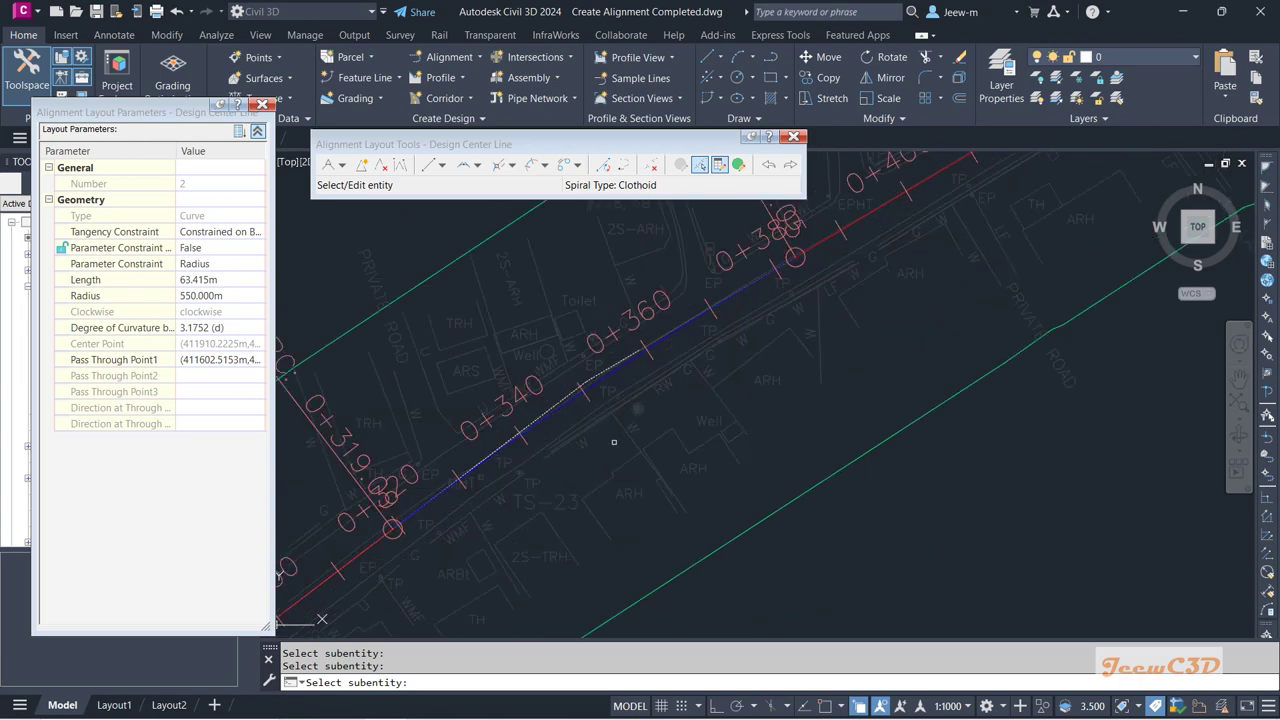
{"action": "key", "text": "Escape"}
Step: Restart subentity selection and show the layout parameters of the second curve, between stations 0+480 and 0+580
{"action": "scroll", "coordinate": [600, 435], "scroll_direction": "down", "scroll_amount": 4}
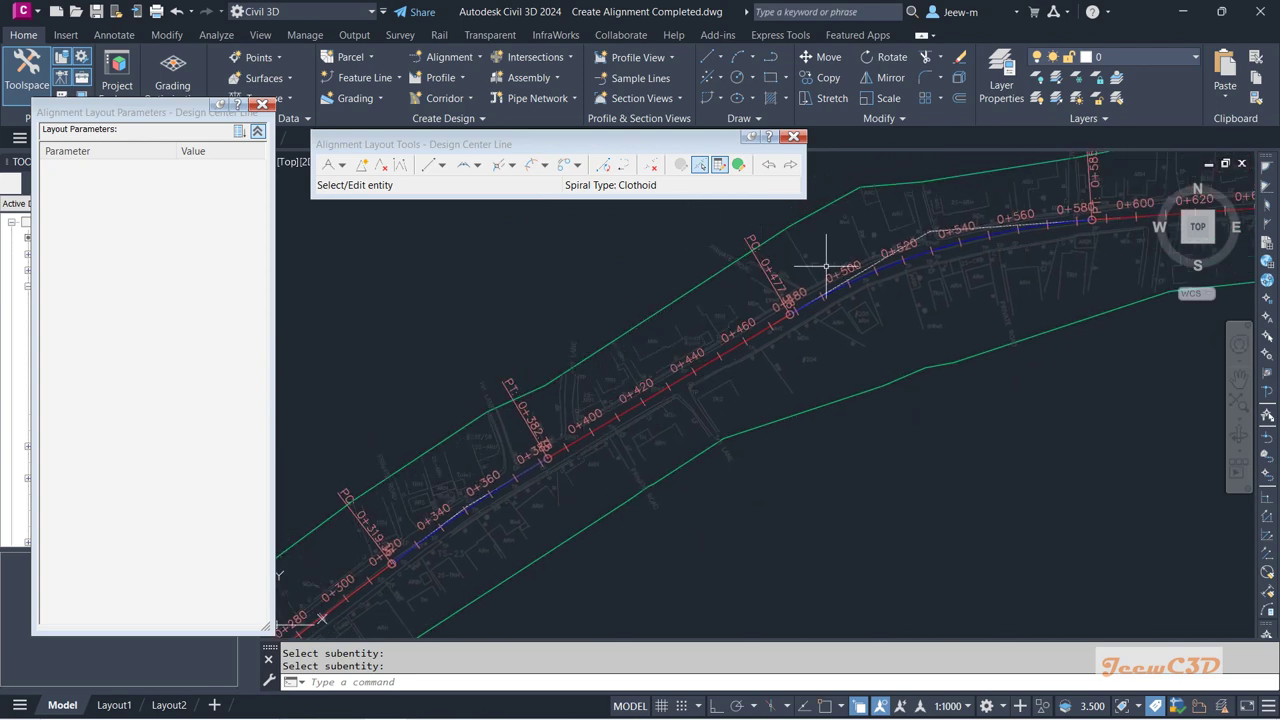
{"action": "middle_click_drag", "start_coordinate": [931, 266], "coordinate": [858, 322]}
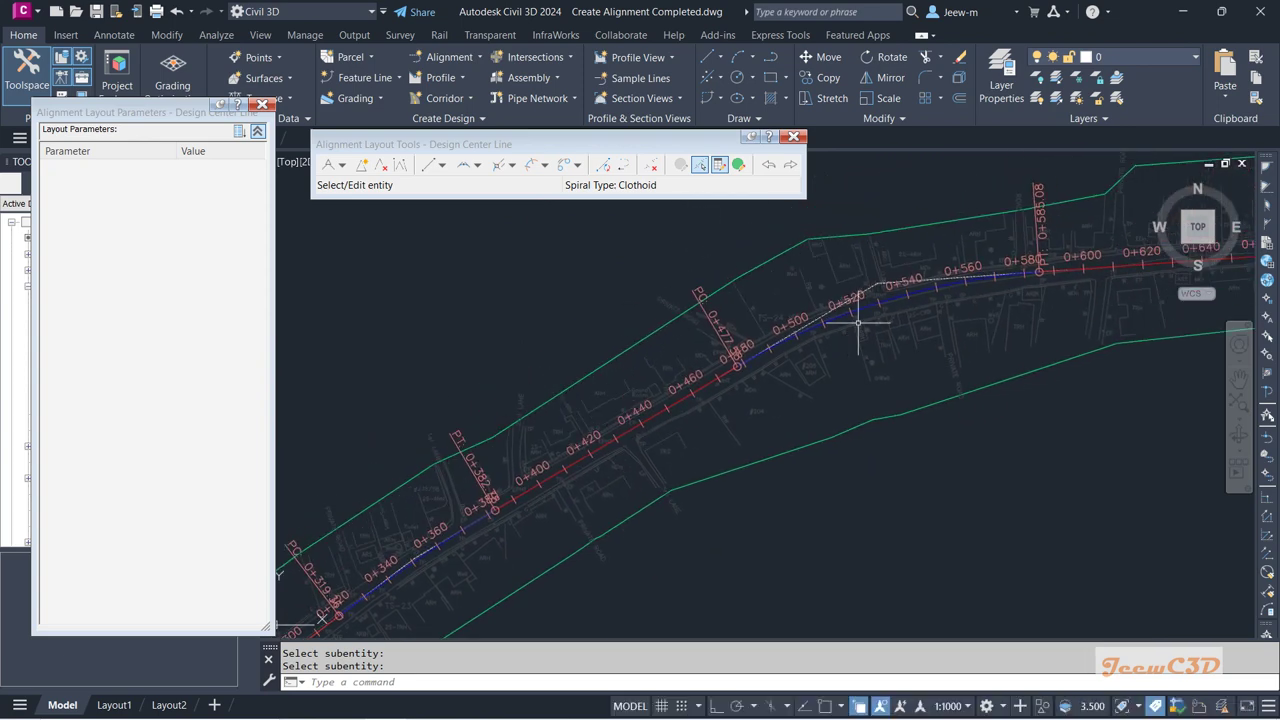
{"action": "left_click", "coordinate": [700, 164]}
{"action": "scroll", "coordinate": [908, 277], "scroll_direction": "up", "scroll_amount": 5}
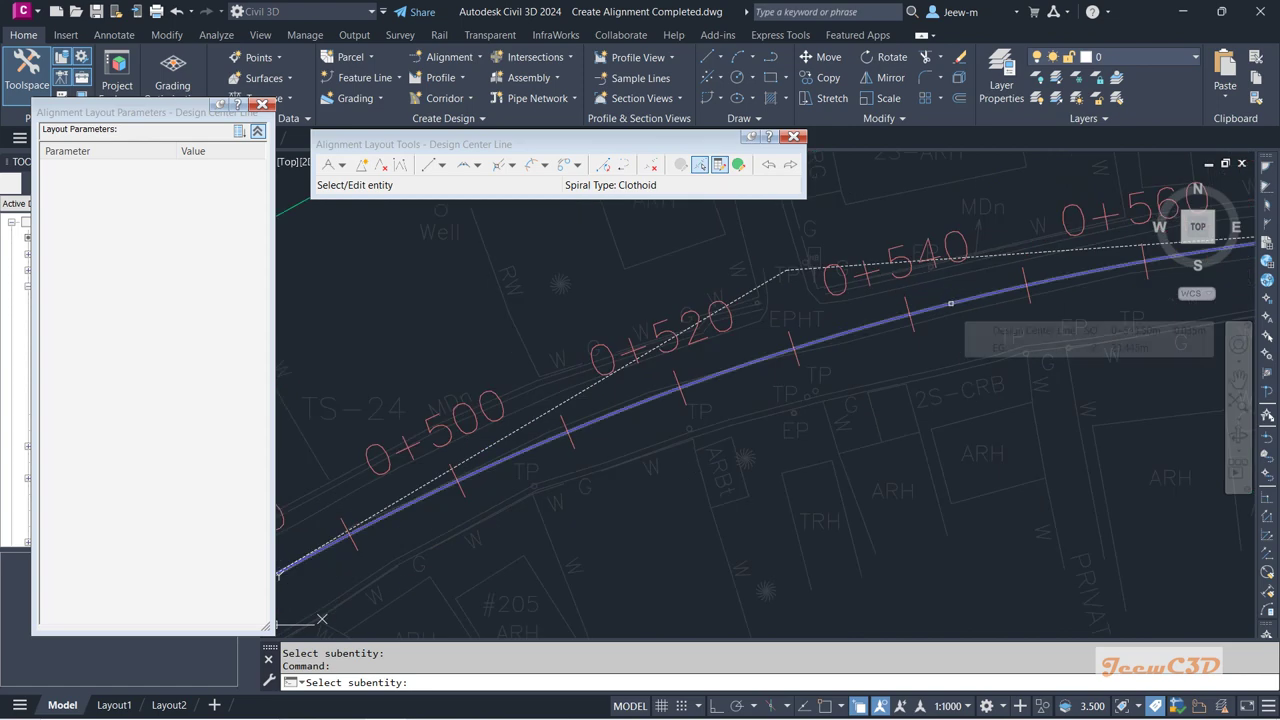
{"action": "left_click", "coordinate": [950, 303]}
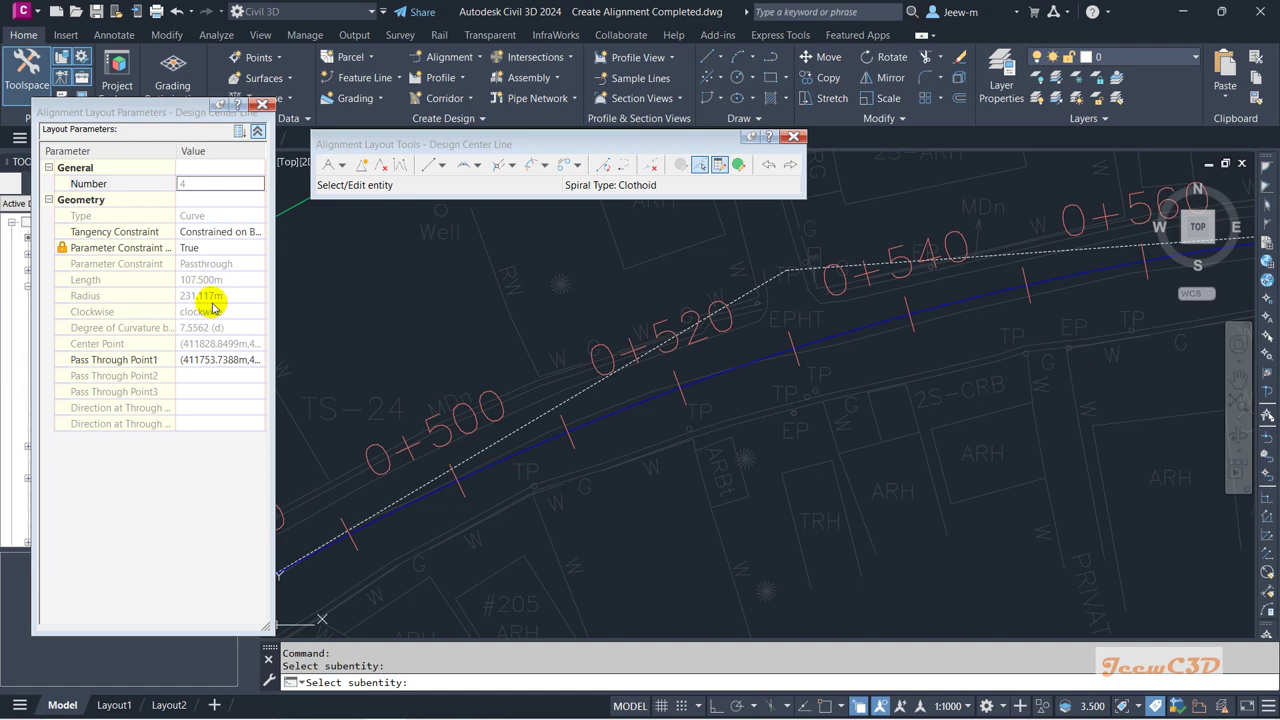
Step: Unlock the second curve's parameter constraint by setting it to False and set its radius to 230 m
{"action": "left_click", "coordinate": [202, 250]}
{"action": "left_click", "coordinate": [202, 252]}
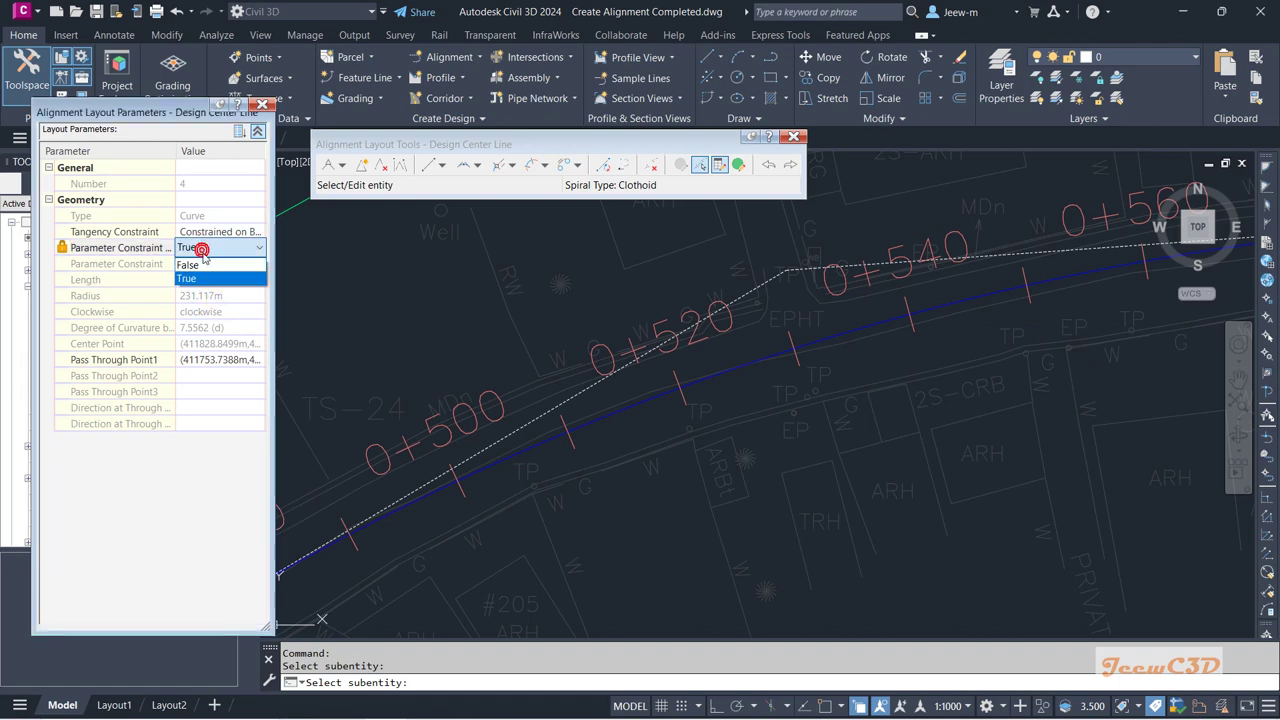
{"action": "left_click", "coordinate": [200, 273]}
{"action": "left_click", "coordinate": [205, 296]}
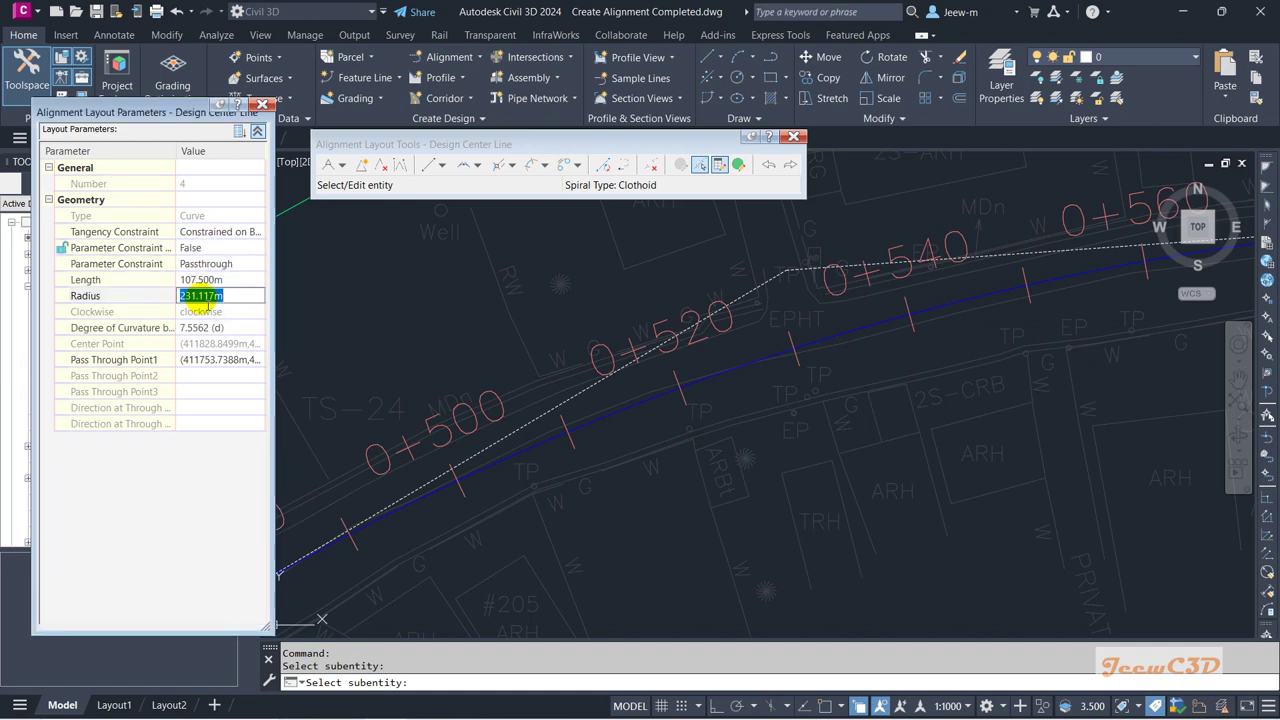
{"action": "type", "text": "230"}
{"action": "key", "text": "Return"}
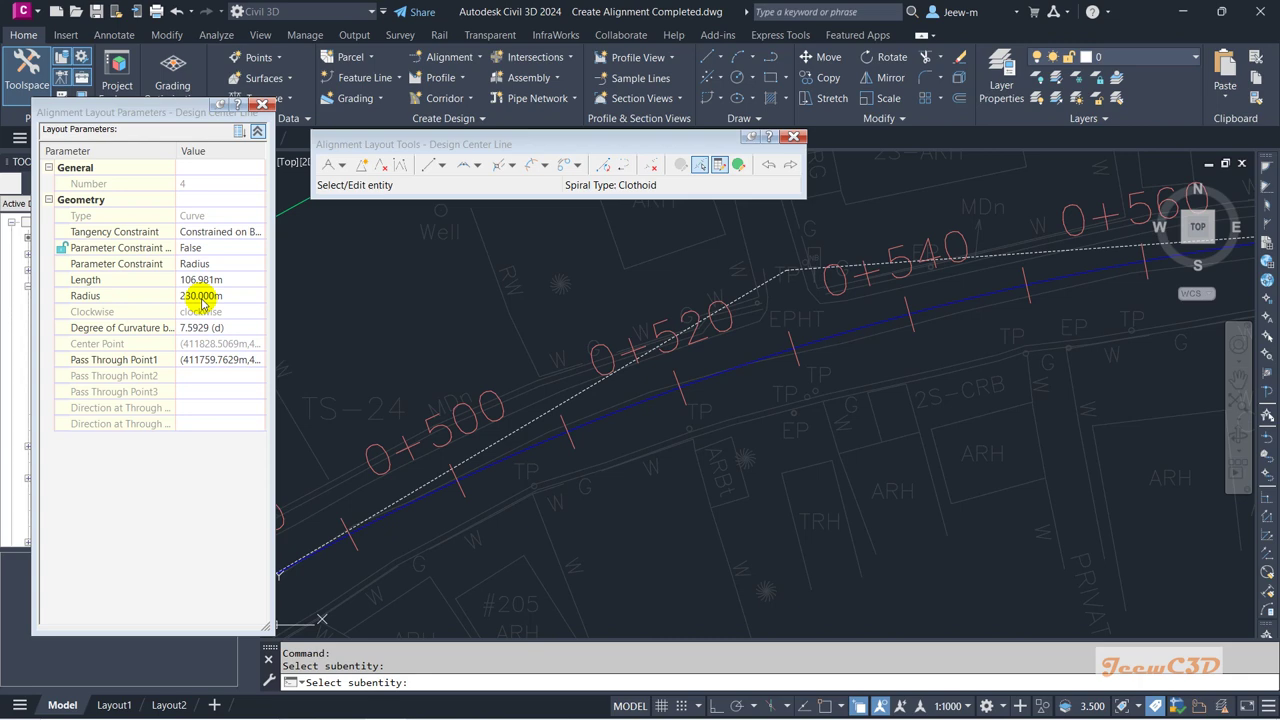
Step: Try a radius of 400 m on the second curve, then set it back to 230 m
{"action": "scroll", "coordinate": [596, 416], "scroll_direction": "down", "scroll_amount": 2}
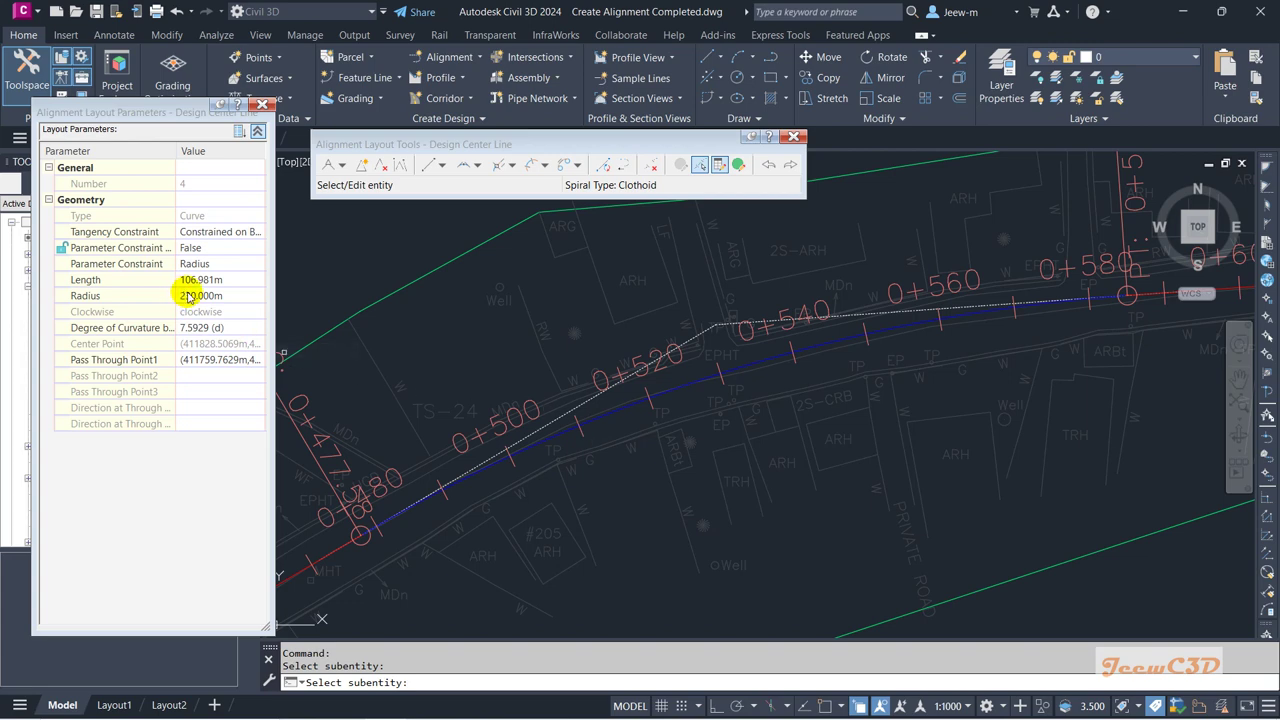
{"action": "left_click", "coordinate": [191, 295]}
{"action": "type", "text": "400"}
{"action": "key", "text": "Return"}
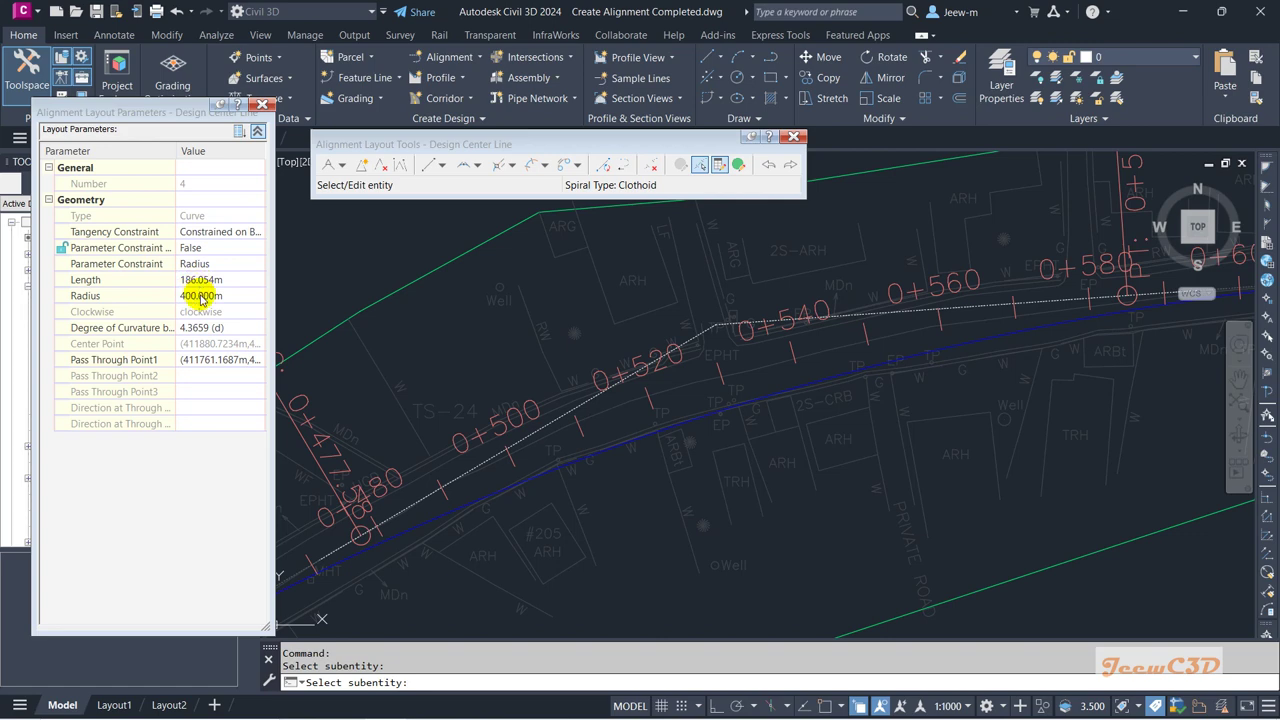
{"action": "left_click", "coordinate": [200, 296]}
{"action": "type", "text": "2"}
{"action": "key", "text": "Return"}
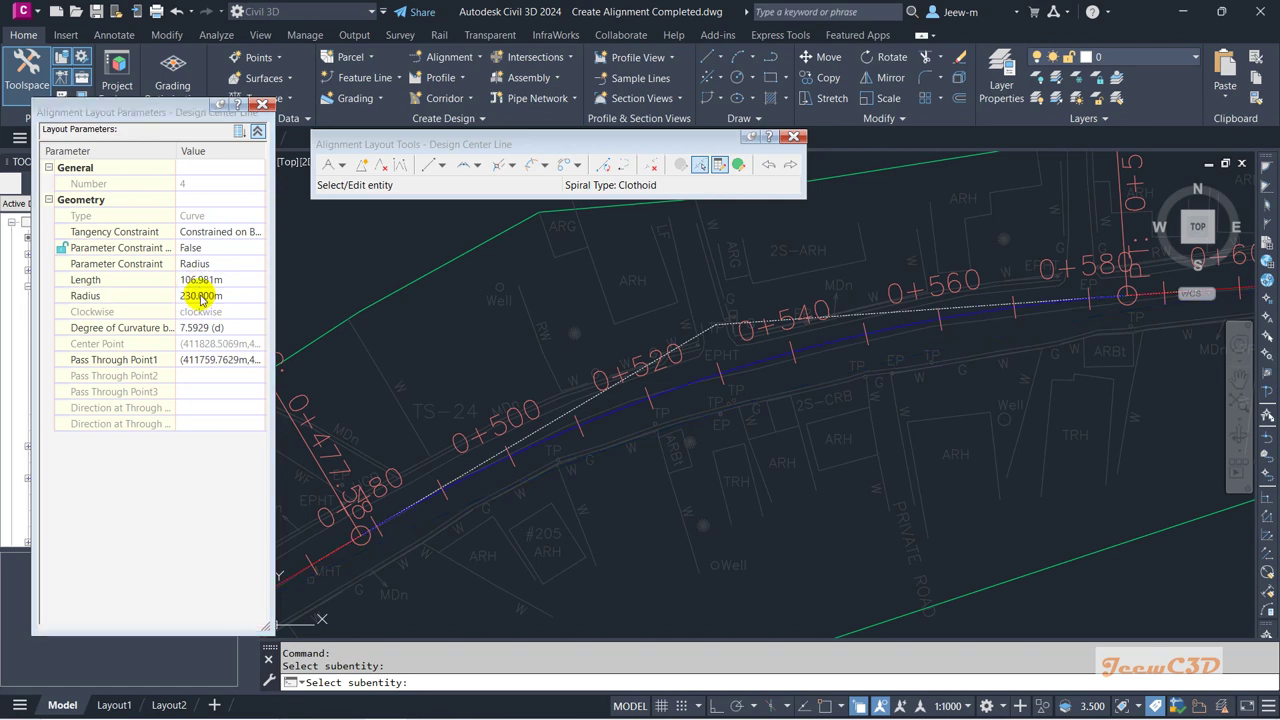
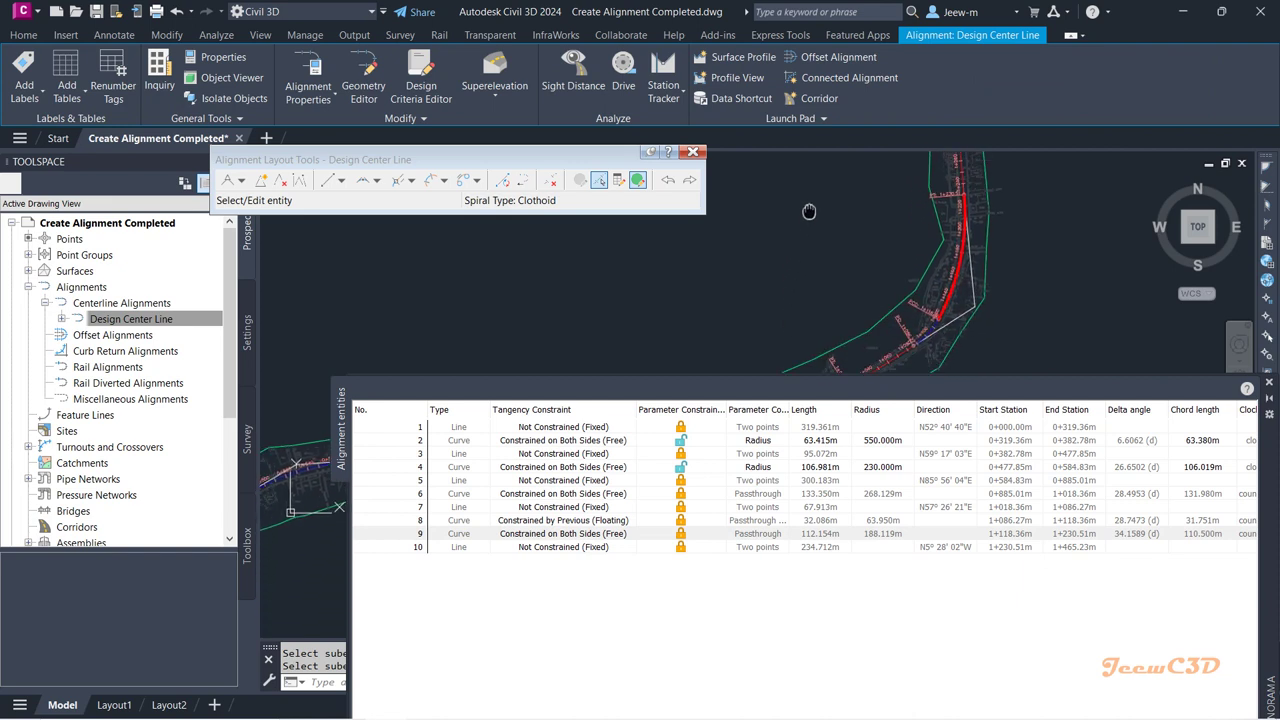
Step: Examine curves 9, 8 and 2 in the alignment entities table and locate each one highlighted along the alignment
{"action": "left_click", "coordinate": [977, 285]}
{"action": "left_click", "coordinate": [585, 533]}
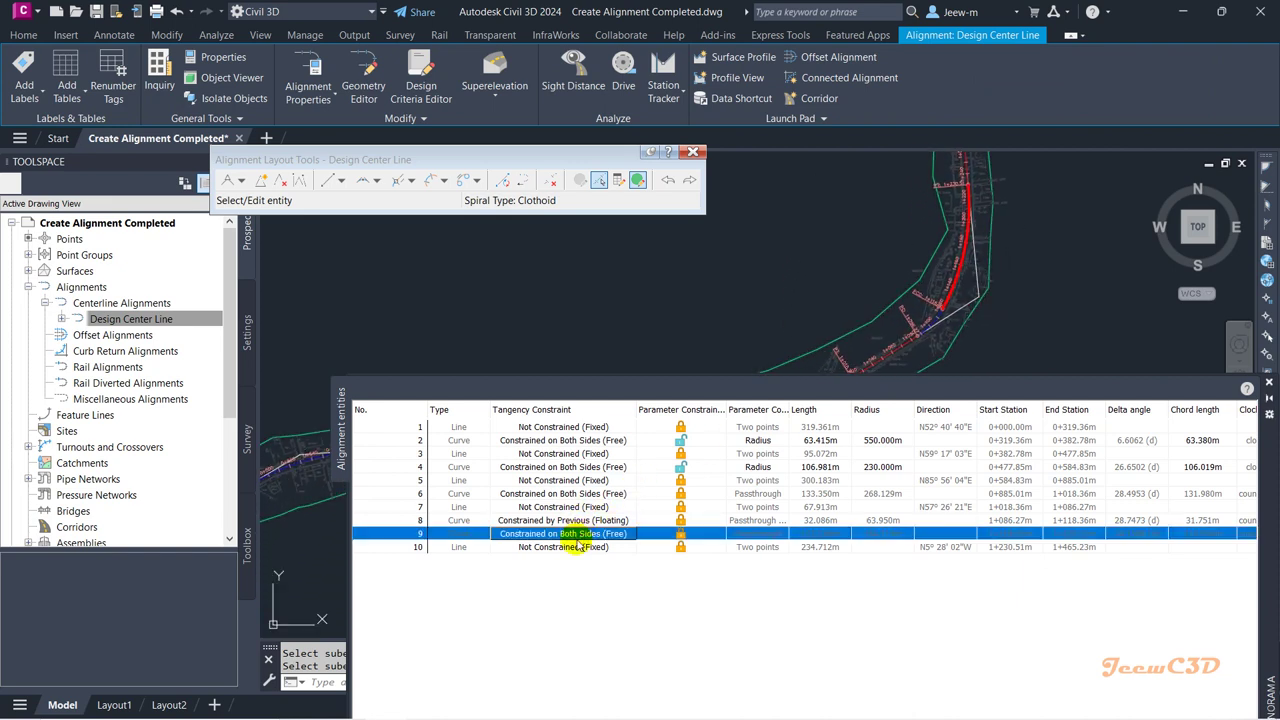
{"action": "left_click", "coordinate": [580, 521]}
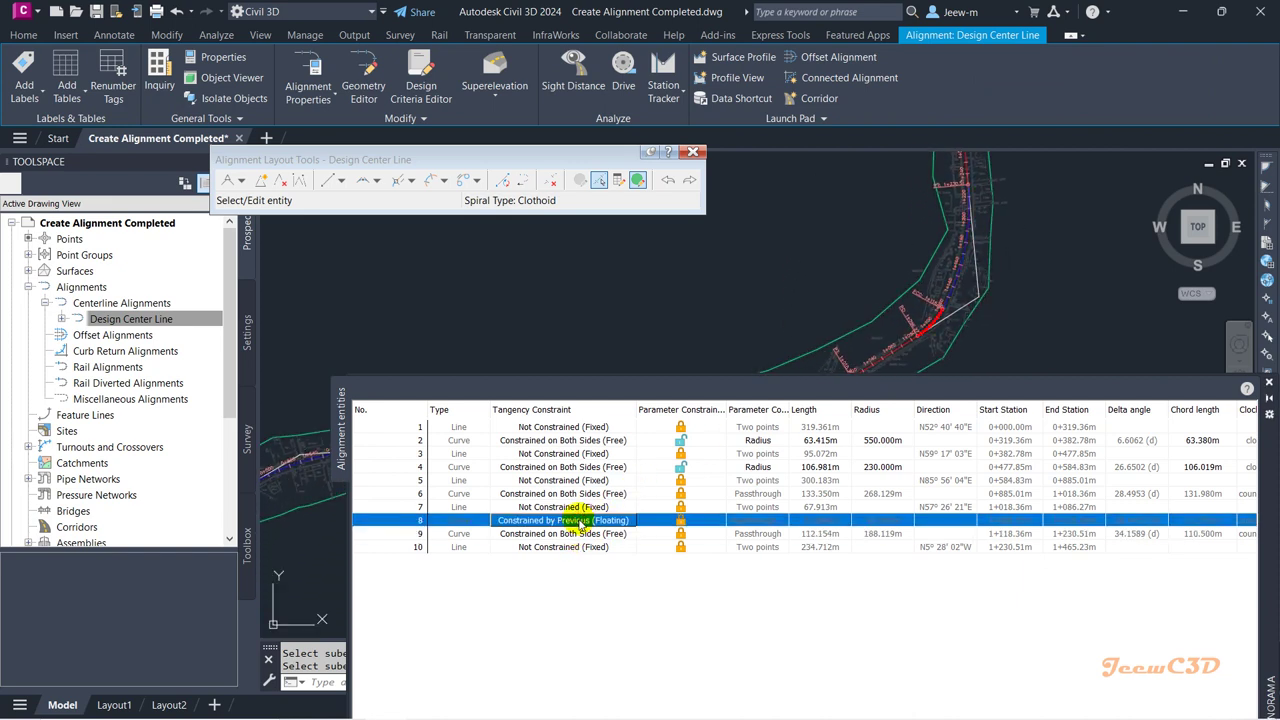
{"action": "left_click", "coordinate": [580, 534]}
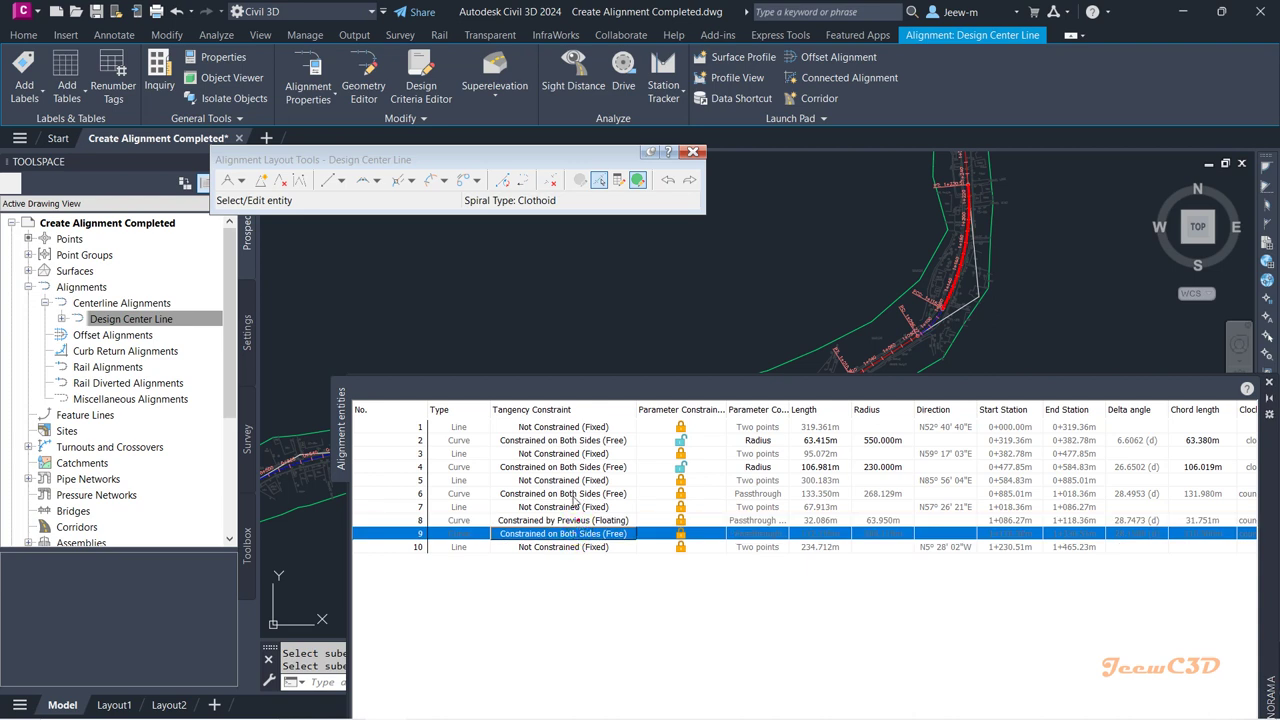
{"action": "left_click", "coordinate": [576, 520]}
{"action": "left_click", "coordinate": [540, 441]}
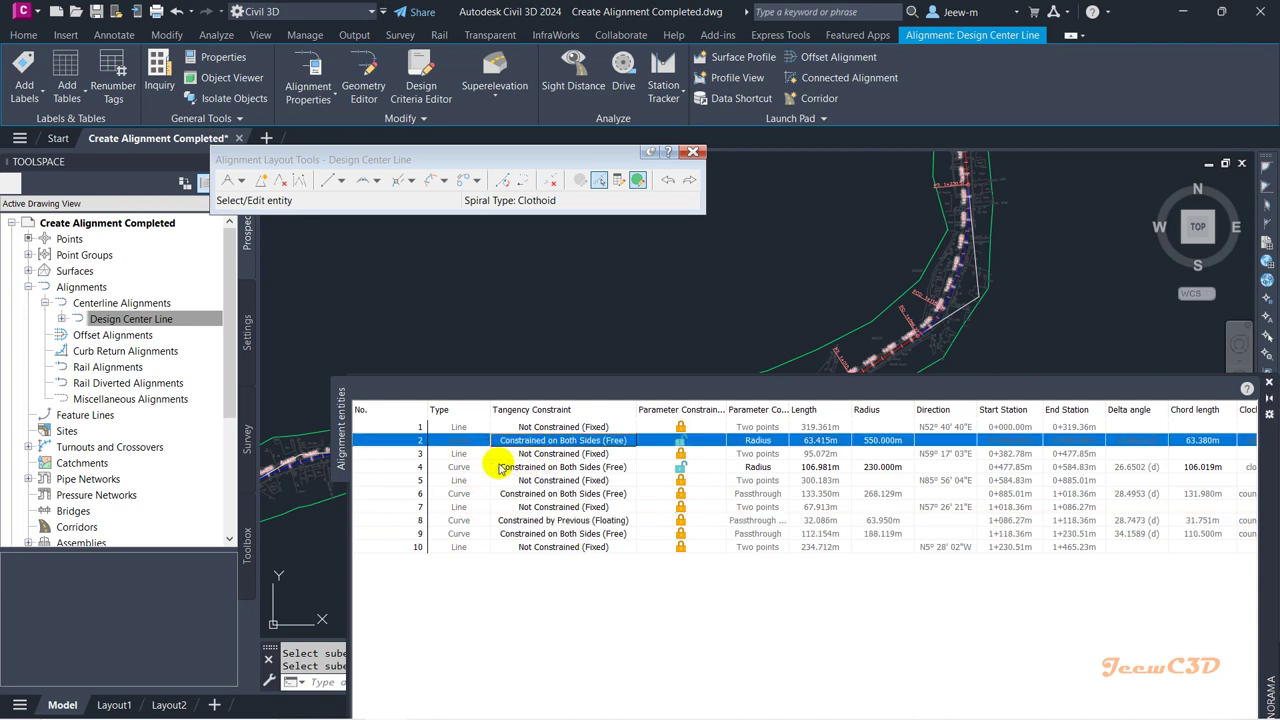
{"action": "scroll", "coordinate": [830, 260], "scroll_direction": "down", "scroll_amount": 3}
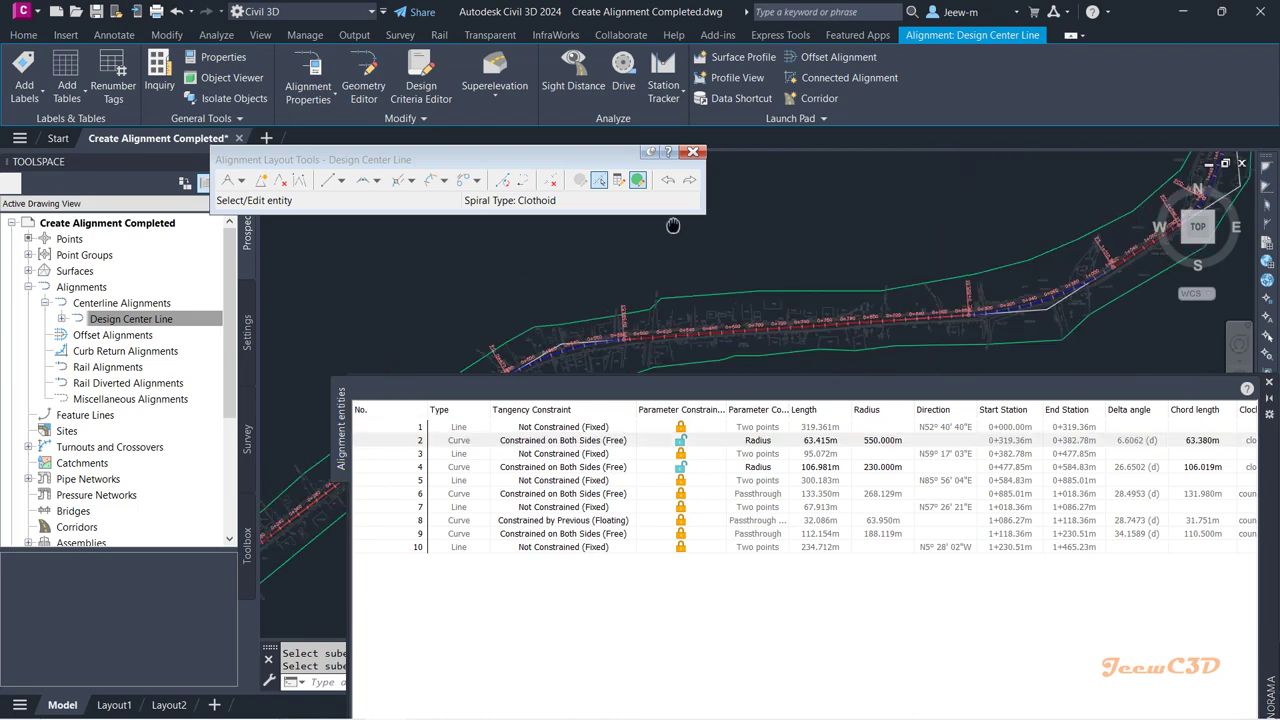
{"action": "scroll", "coordinate": [419, 325], "scroll_direction": "up", "scroll_amount": 3}
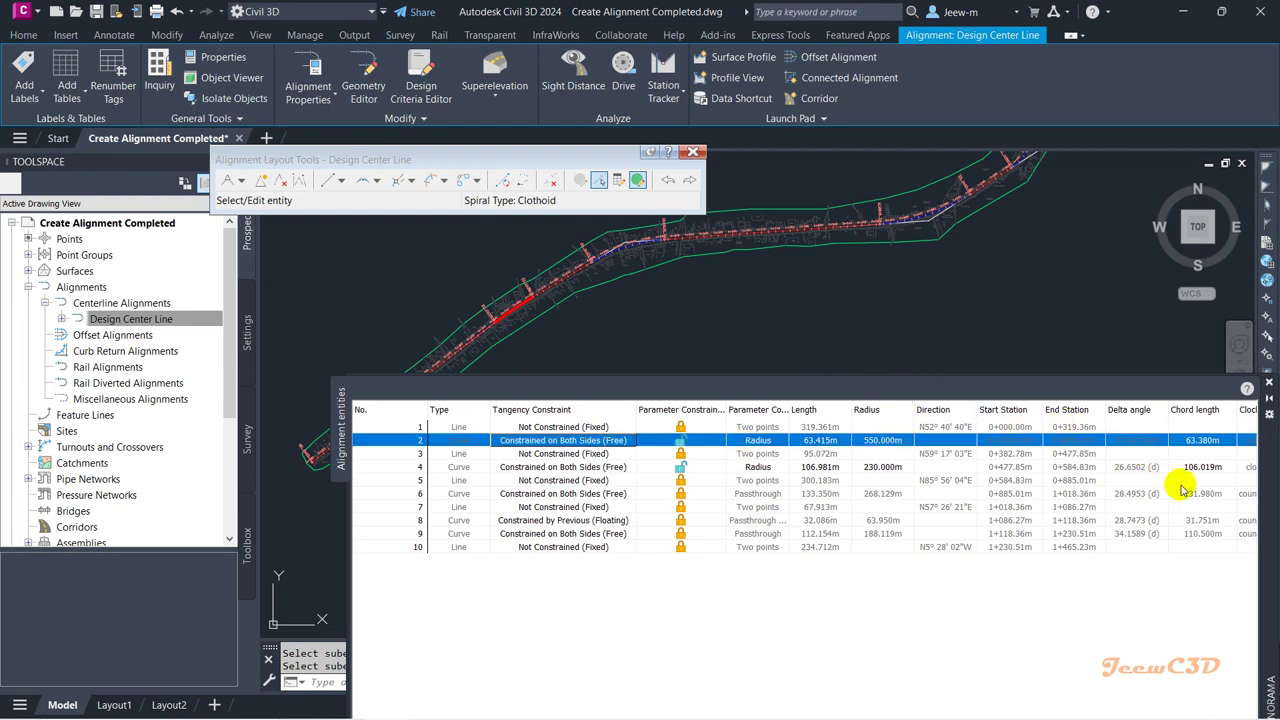
Step: Bring the alignment entities table fully into view, unlock curve 6's parameter constraint and set its radius to 270 m
{"action": "left_click_drag", "start_coordinate": [1255, 484], "coordinate": [1228, 492]}
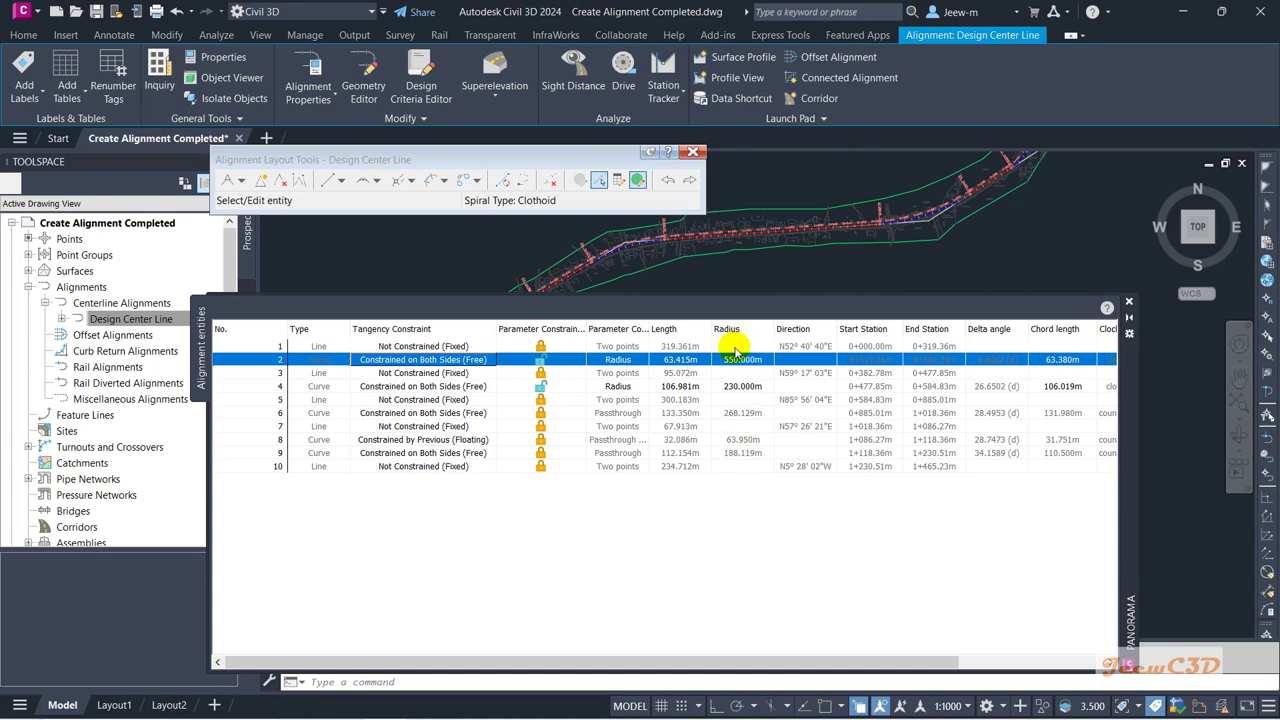
{"action": "left_click", "coordinate": [718, 412]}
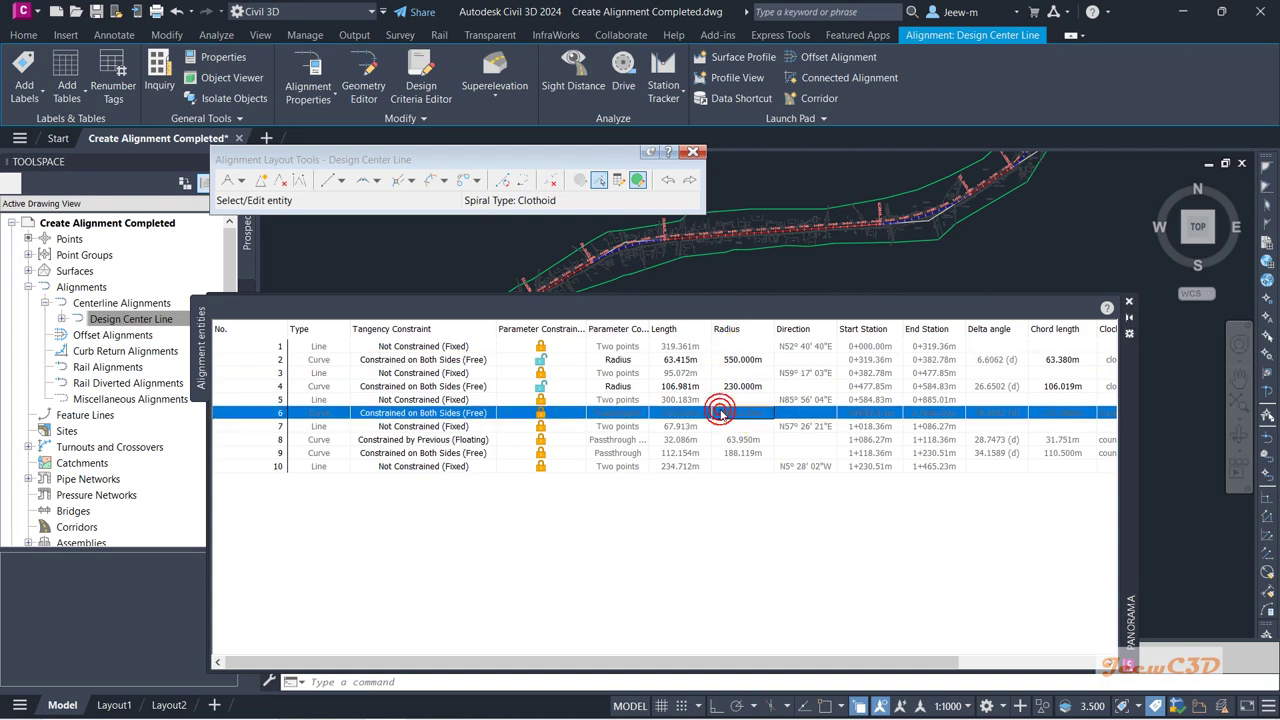
{"action": "left_click", "coordinate": [541, 414]}
{"action": "left_click", "coordinate": [741, 413]}
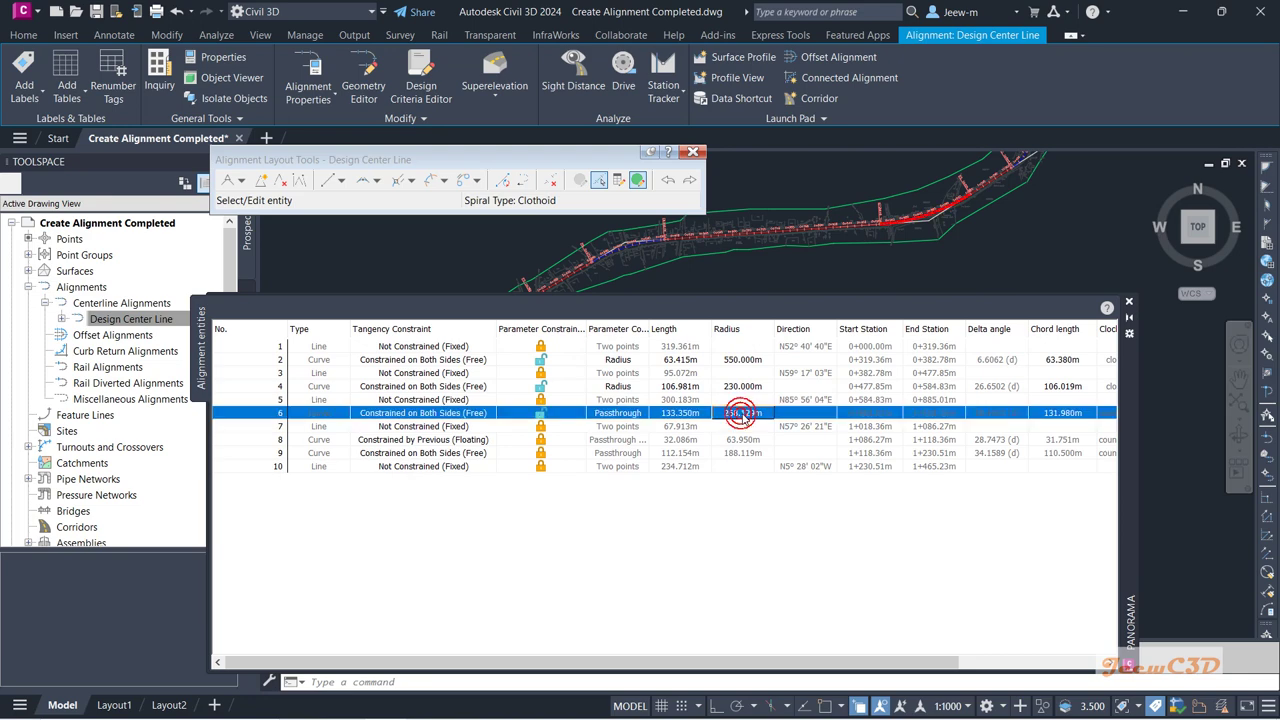
{"action": "left_click", "coordinate": [743, 417]}
{"action": "type", "text": "270"}
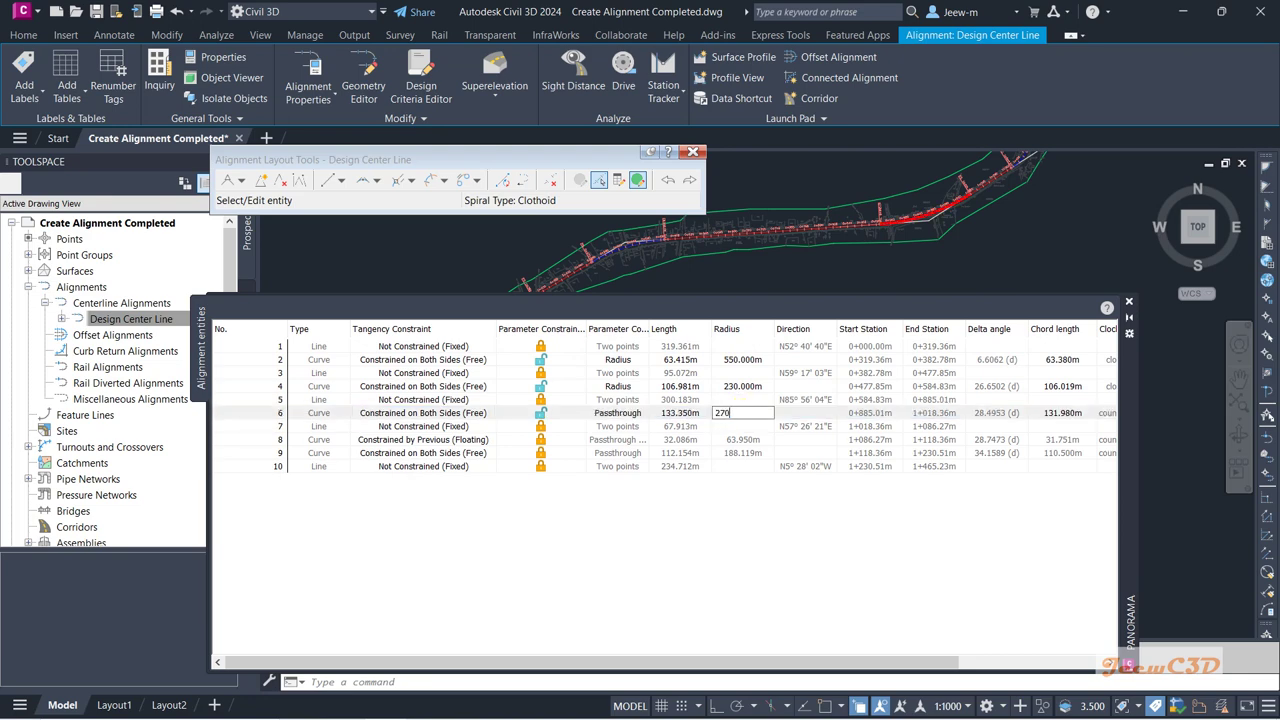
{"action": "key", "text": "Return"}
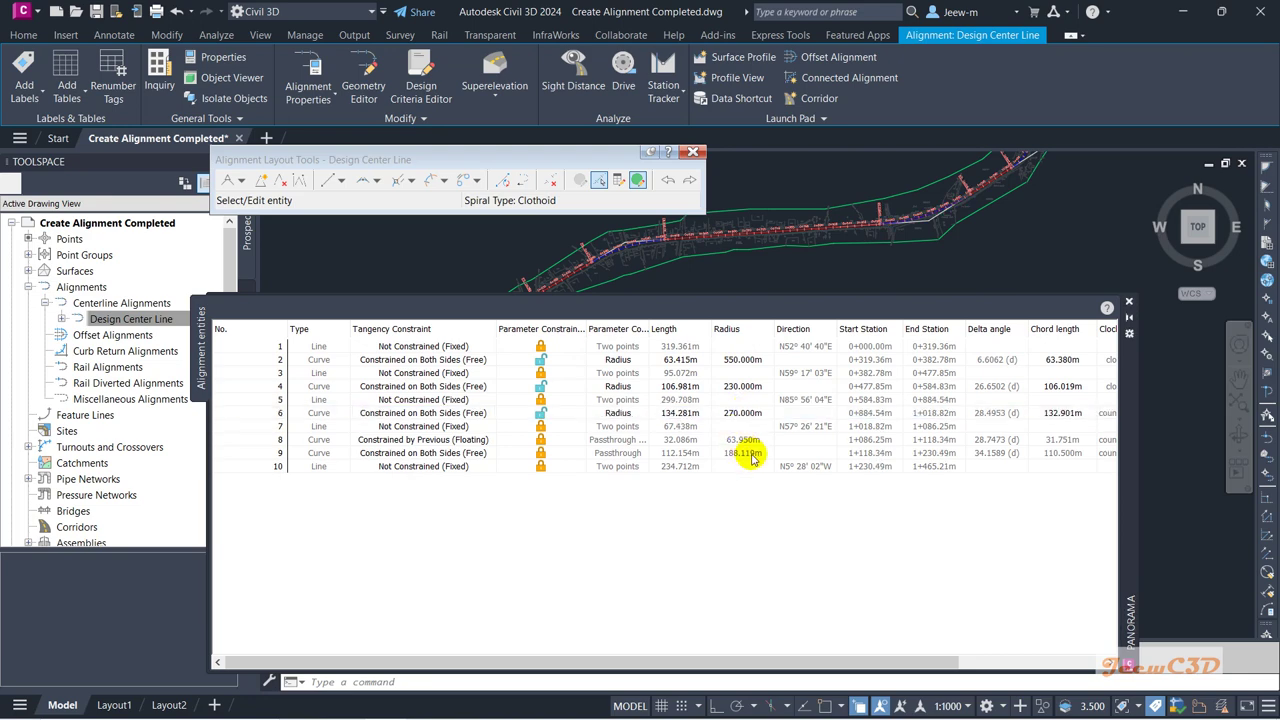
Step: Unlock the parameter constraint of floating curve 8 in the entities table and set its radius to 65 m
{"action": "left_click", "coordinate": [753, 441]}
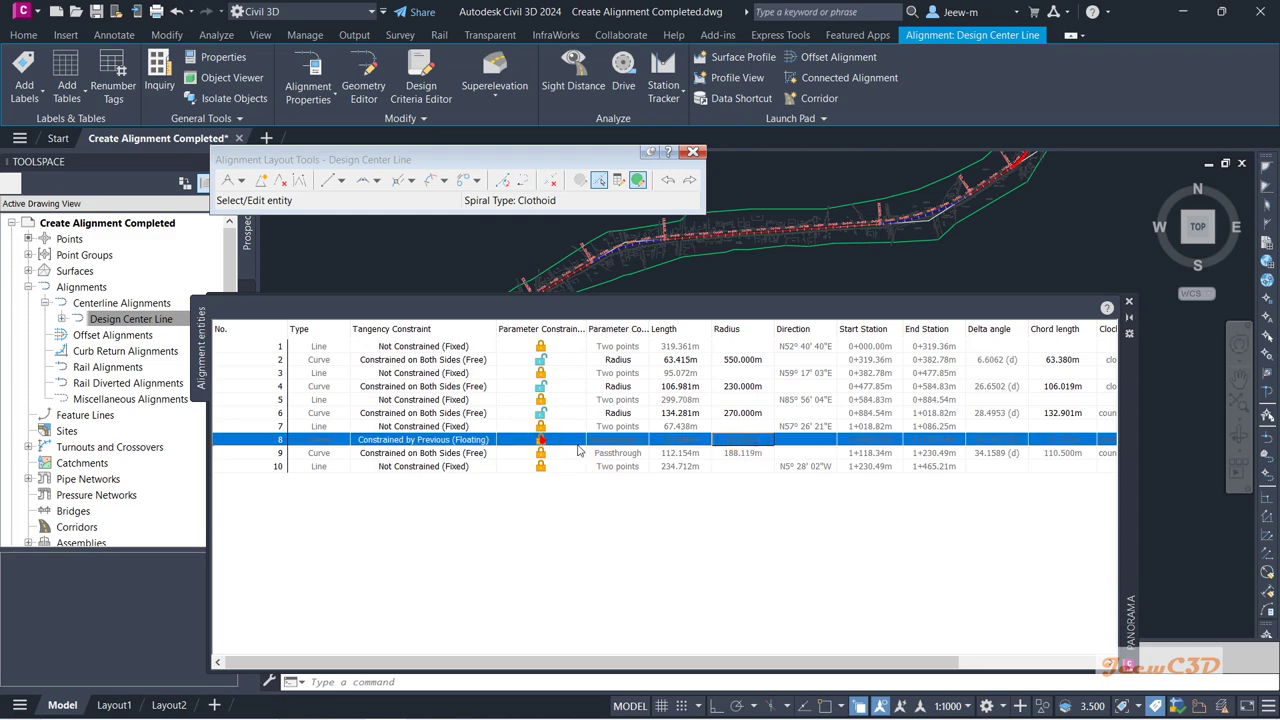
{"action": "left_click", "coordinate": [746, 444]}
{"action": "left_click", "coordinate": [746, 442]}
{"action": "left_click", "coordinate": [746, 442]}
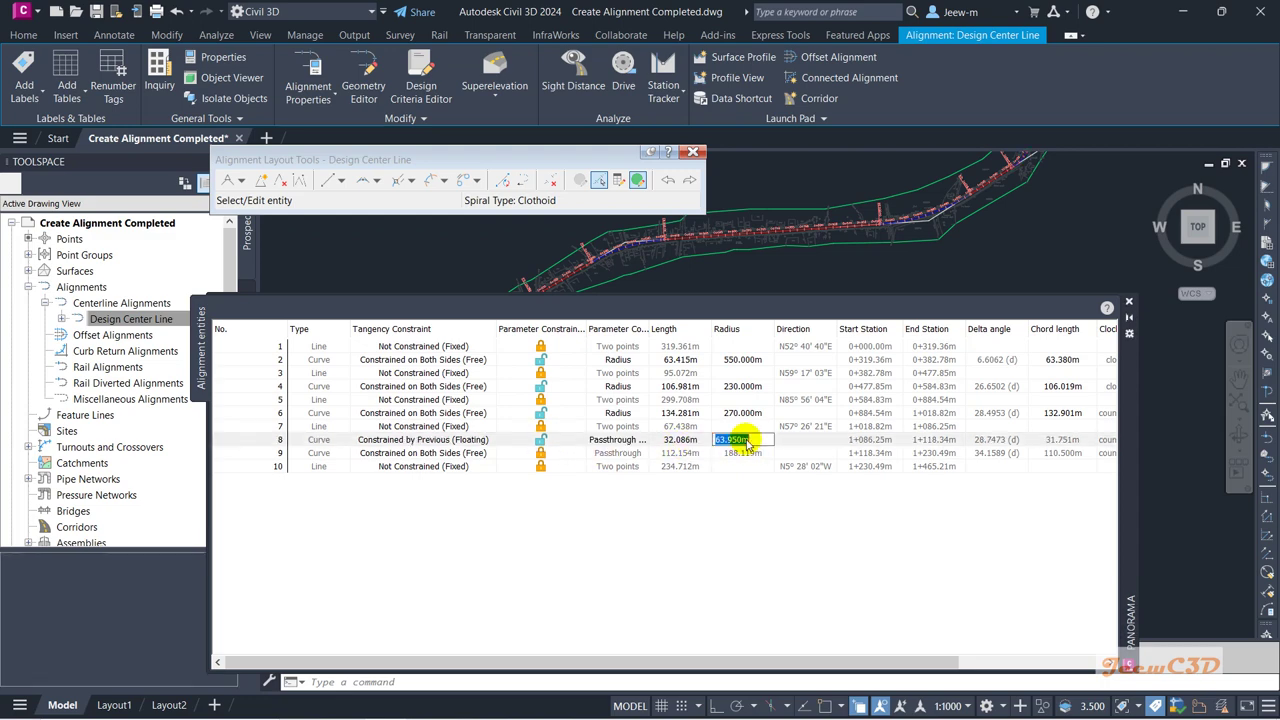
{"action": "type", "text": "65"}
{"action": "left_click", "coordinate": [747, 442]}
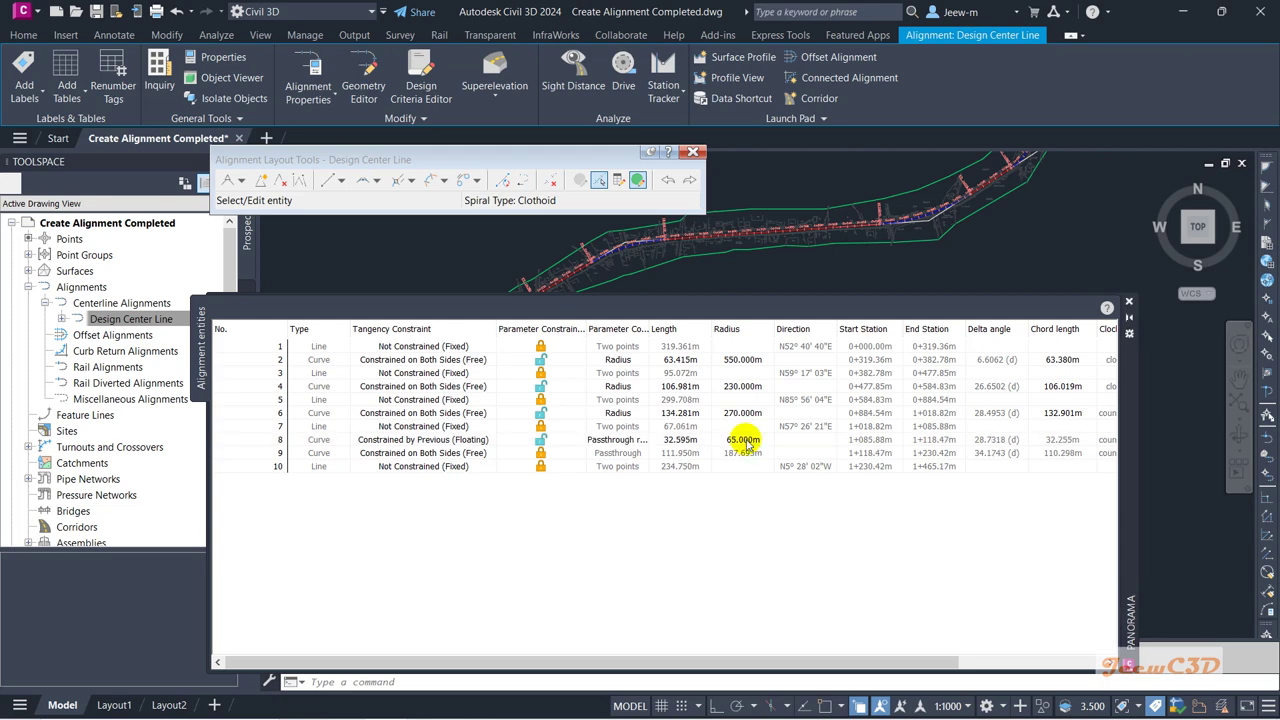
Step: Unlock the parameter constraint of curve 9 in the entities table and set its radius to 190 m
{"action": "left_click", "coordinate": [737, 453]}
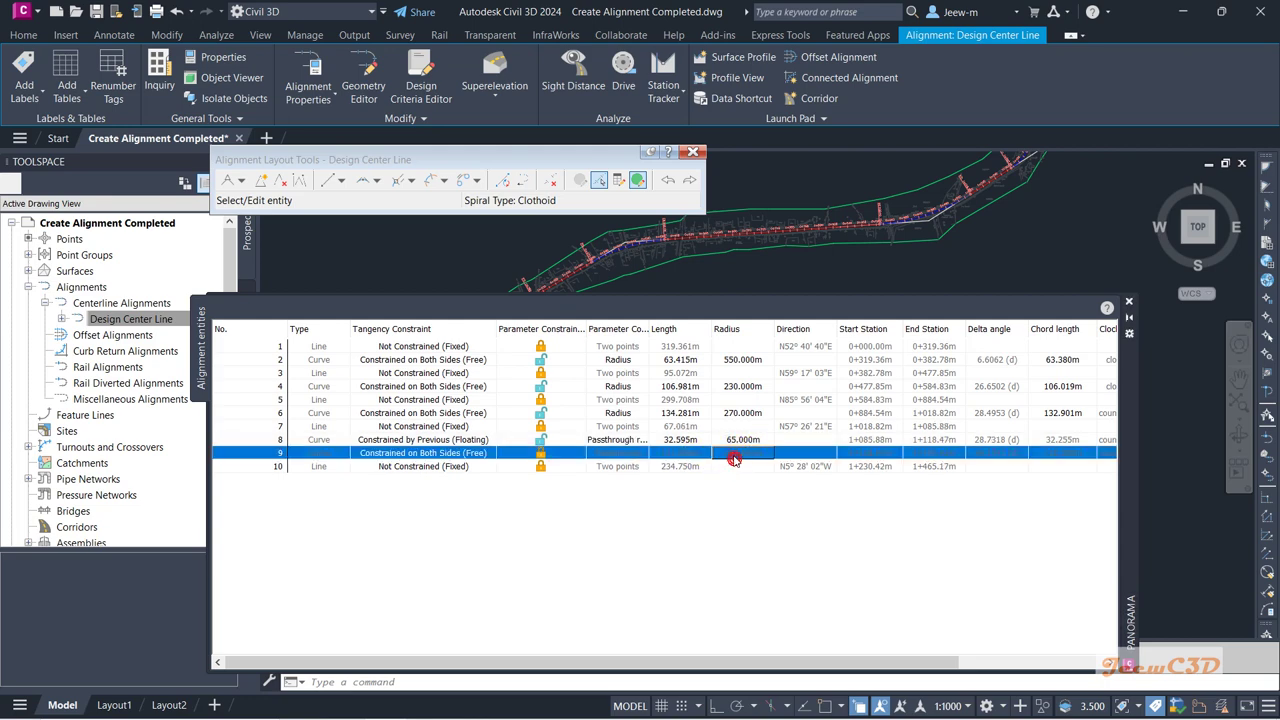
{"action": "left_click", "coordinate": [541, 456]}
{"action": "left_click", "coordinate": [741, 453]}
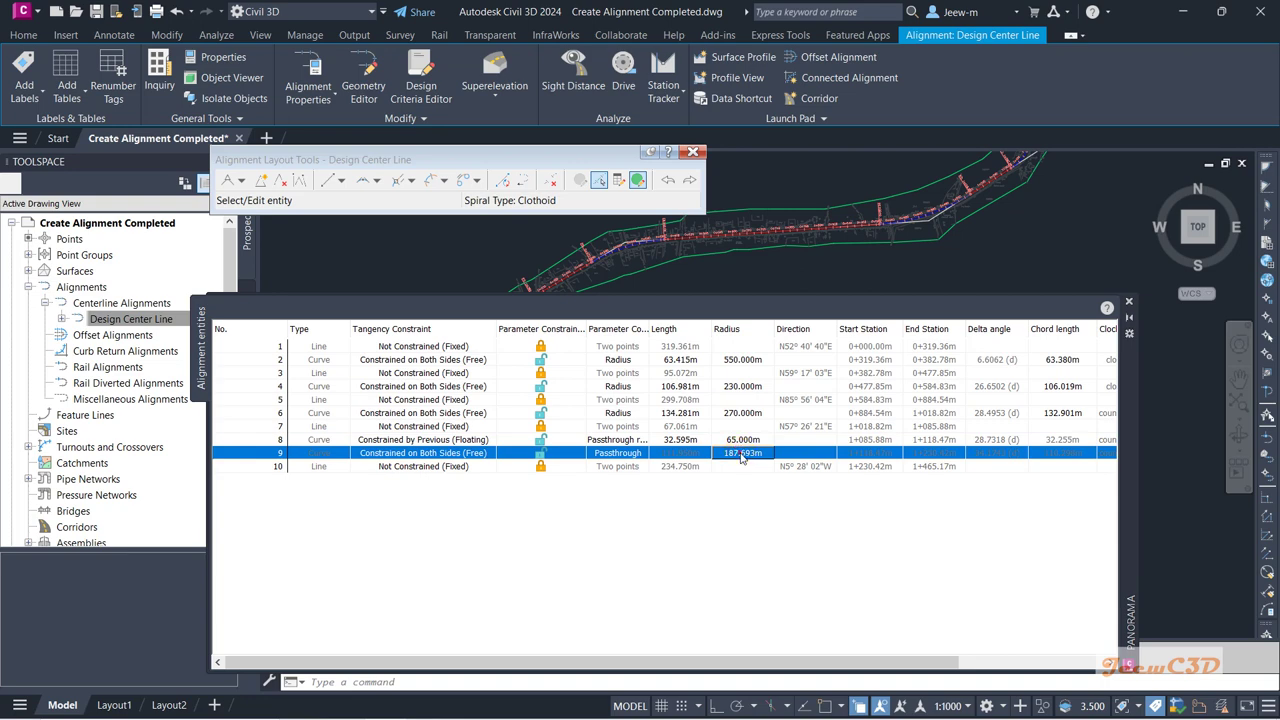
{"action": "type", "text": "19"}
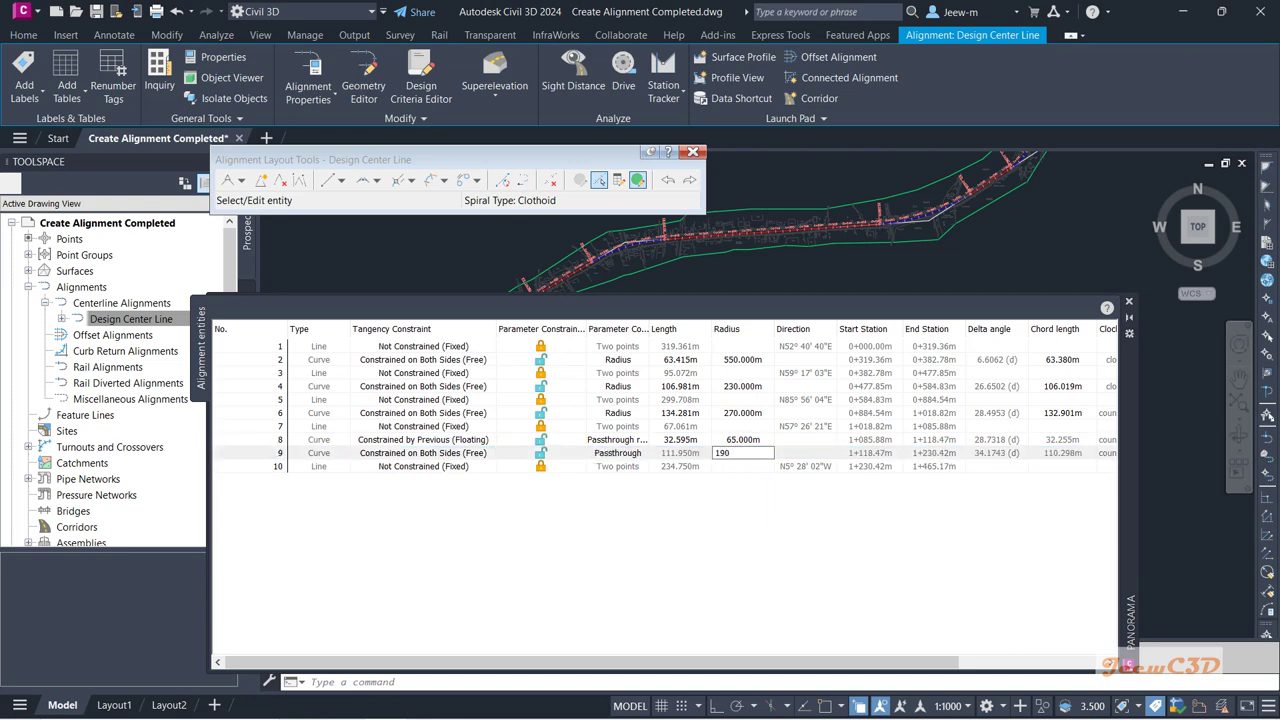
{"action": "type", "text": "0"}
{"action": "key", "text": "Return"}
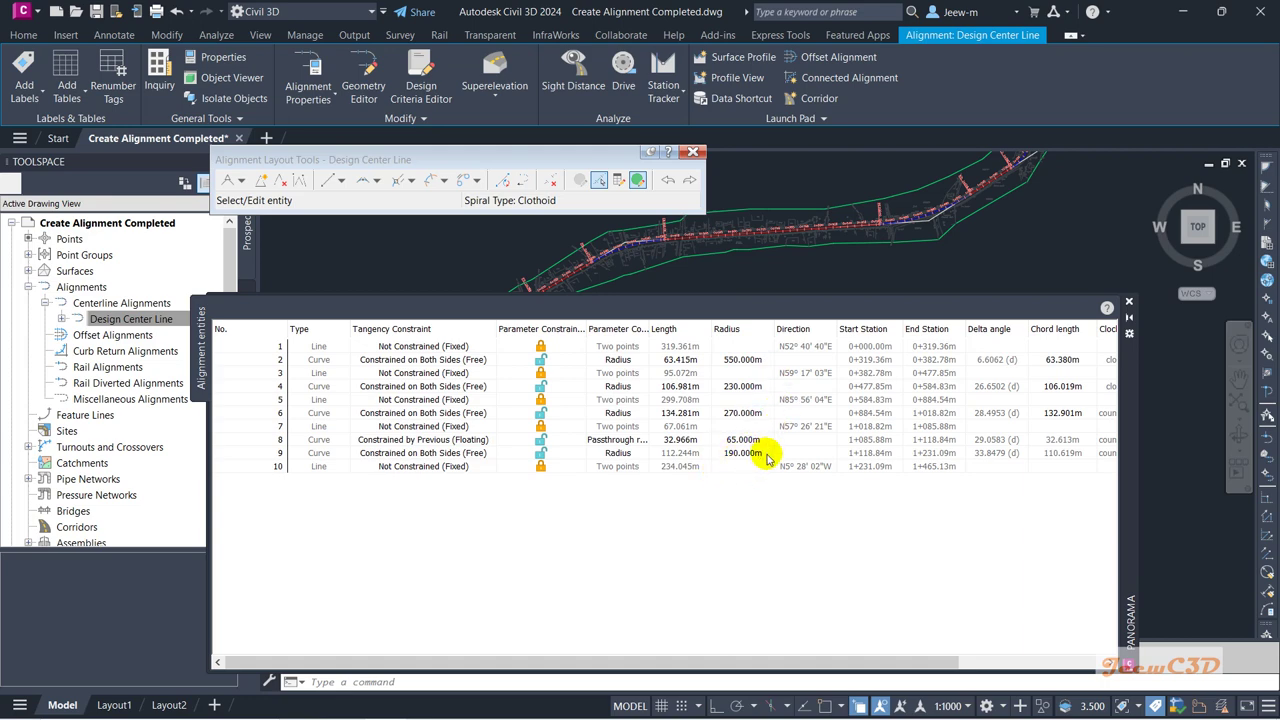
Step: Lock the parameter constraints of curves 9, 8, 6, 4 and 2 again in the entities table
{"action": "left_click", "coordinate": [540, 453]}
{"action": "left_click", "coordinate": [540, 440]}
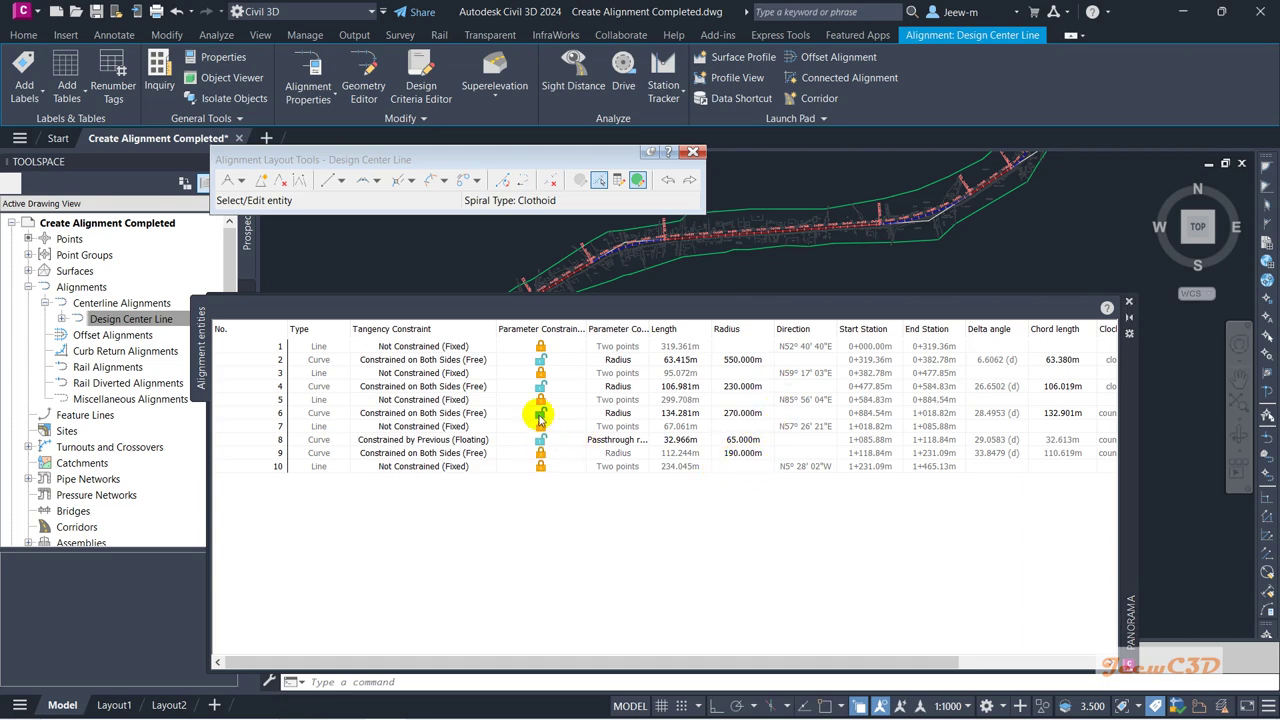
{"action": "left_click", "coordinate": [540, 413]}
{"action": "left_click", "coordinate": [540, 386]}
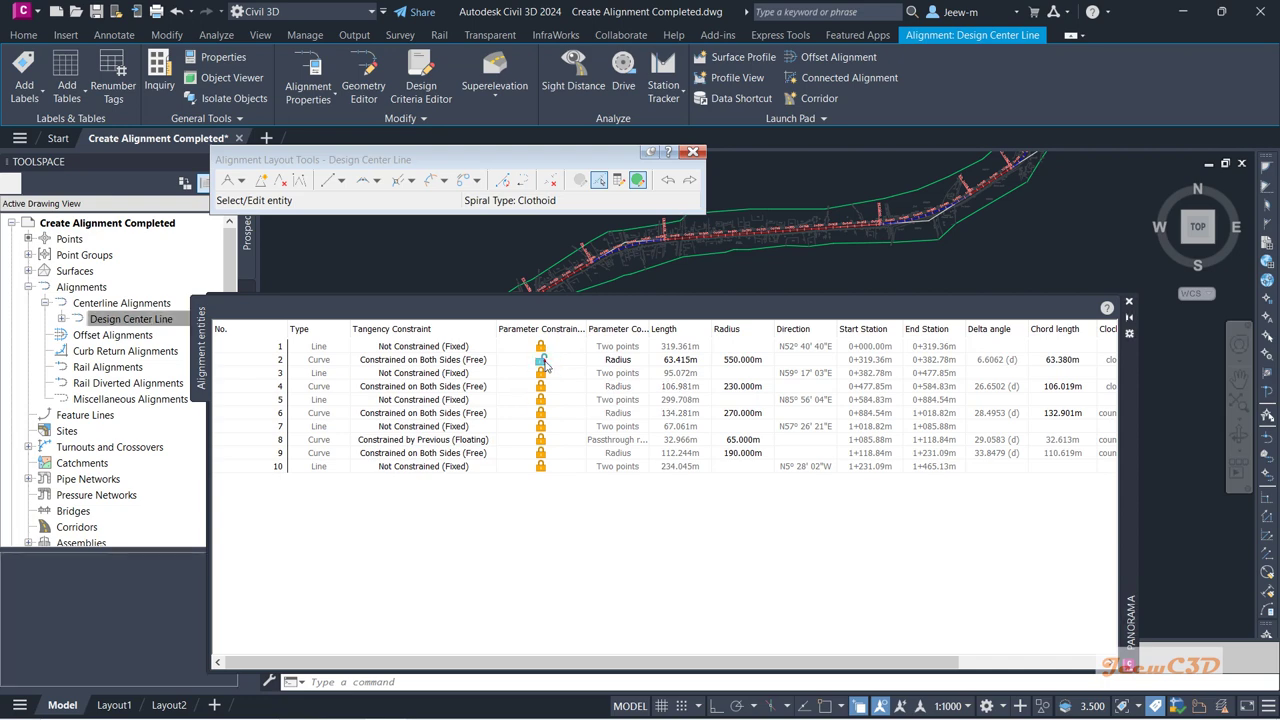
{"action": "left_click", "coordinate": [540, 359]}
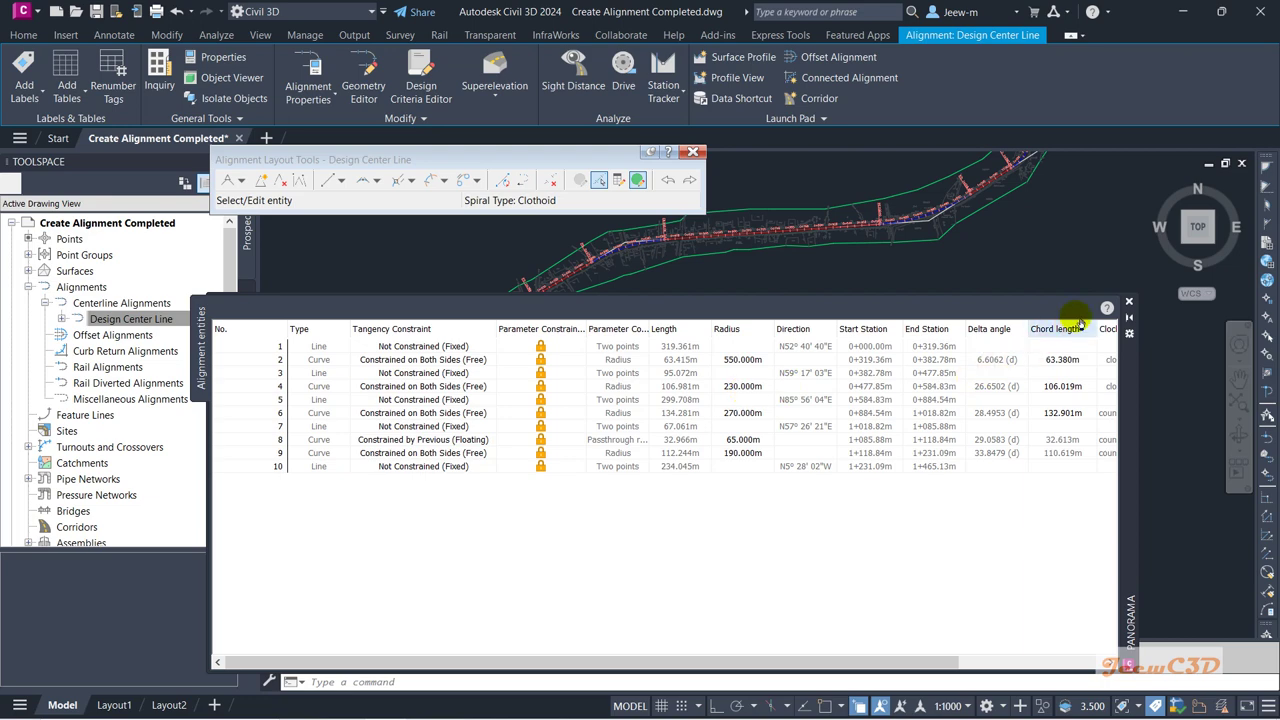
Step: Close the alignment entities table and shift the layout tools window aside, keeping the whole alignment in view
{"action": "left_click", "coordinate": [1130, 303]}
{"action": "scroll", "coordinate": [951, 360], "scroll_direction": "down", "scroll_amount": 3}
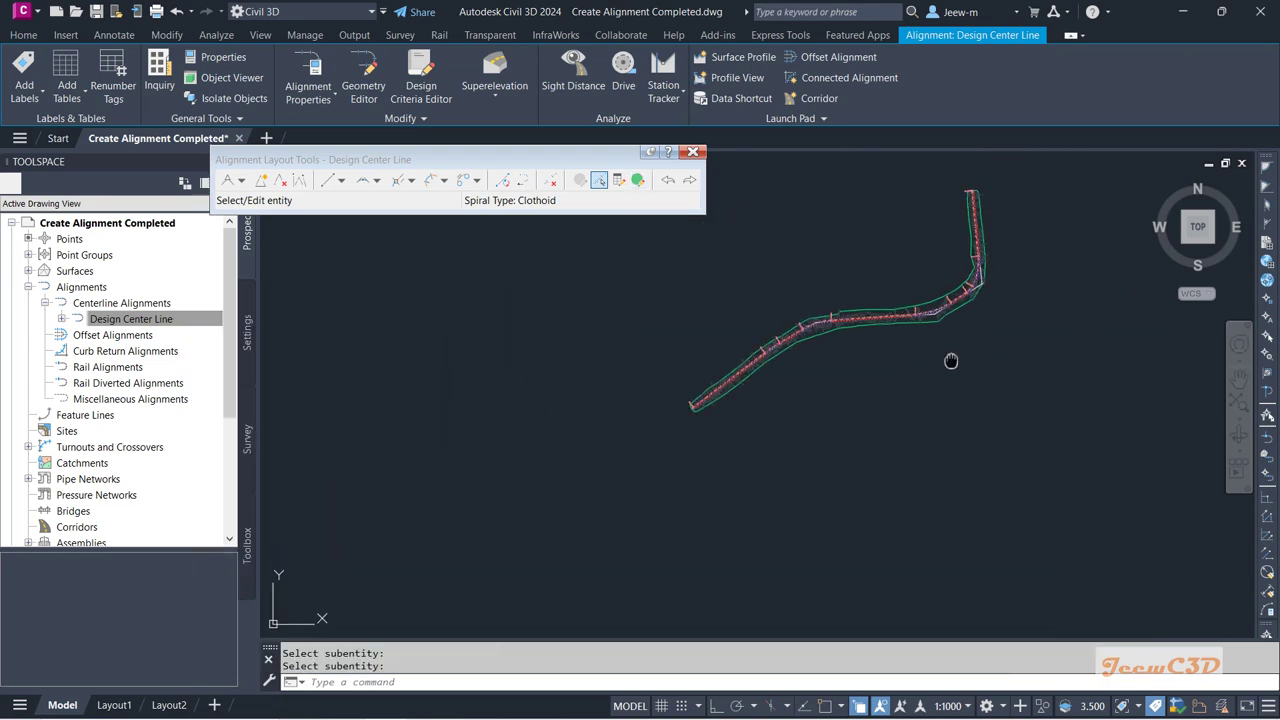
{"action": "scroll", "coordinate": [920, 365], "scroll_direction": "up", "scroll_amount": 3}
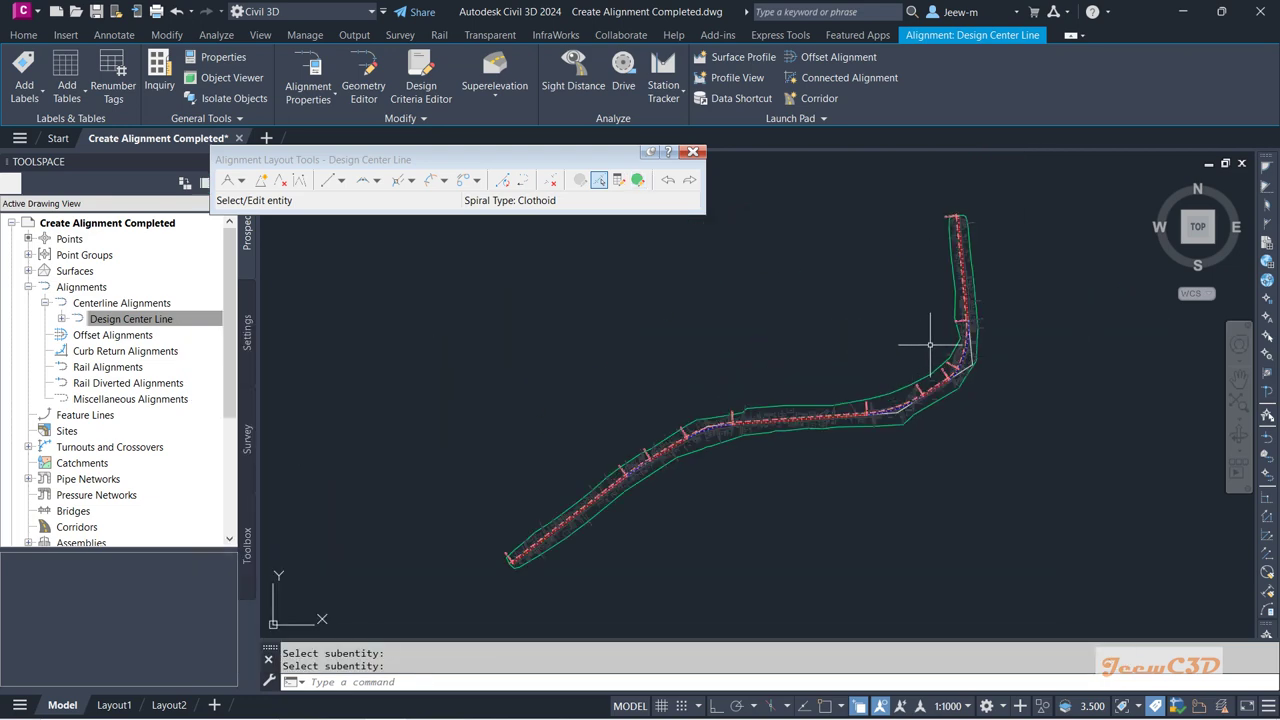
{"action": "mouse_move", "coordinate": [870, 347]}
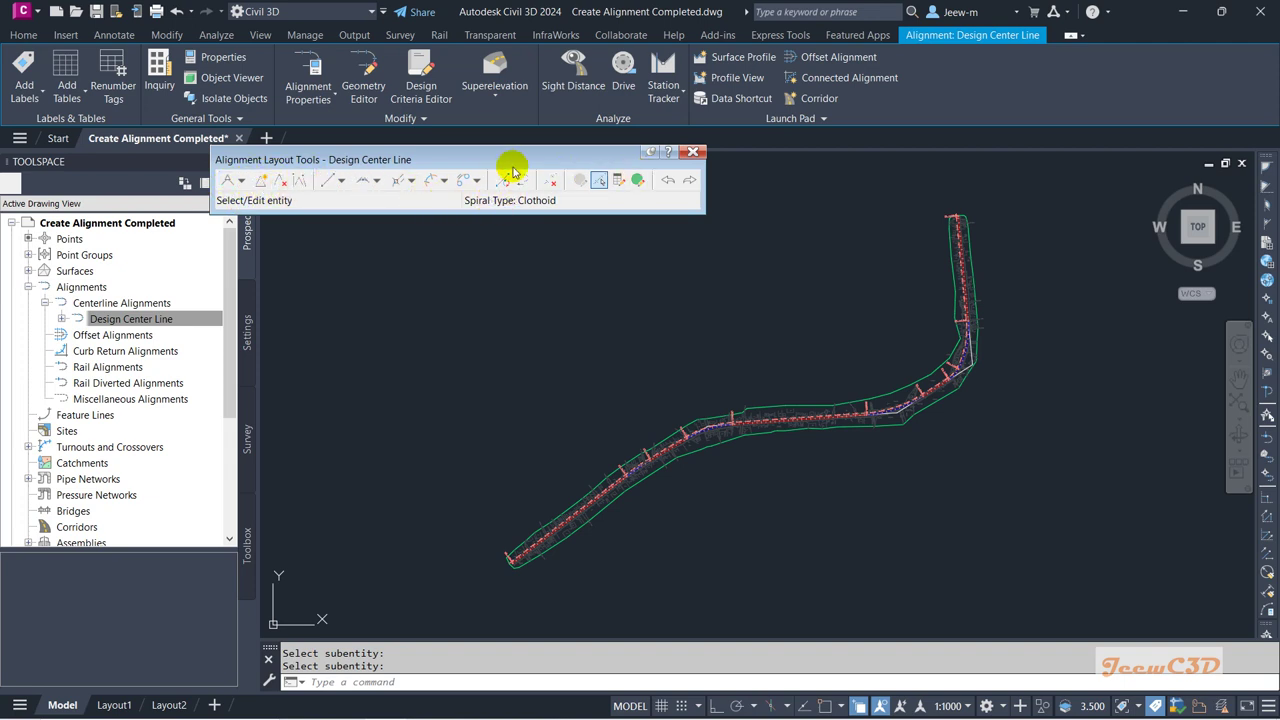
{"action": "left_click_drag", "start_coordinate": [505, 160], "coordinate": [566, 163]}
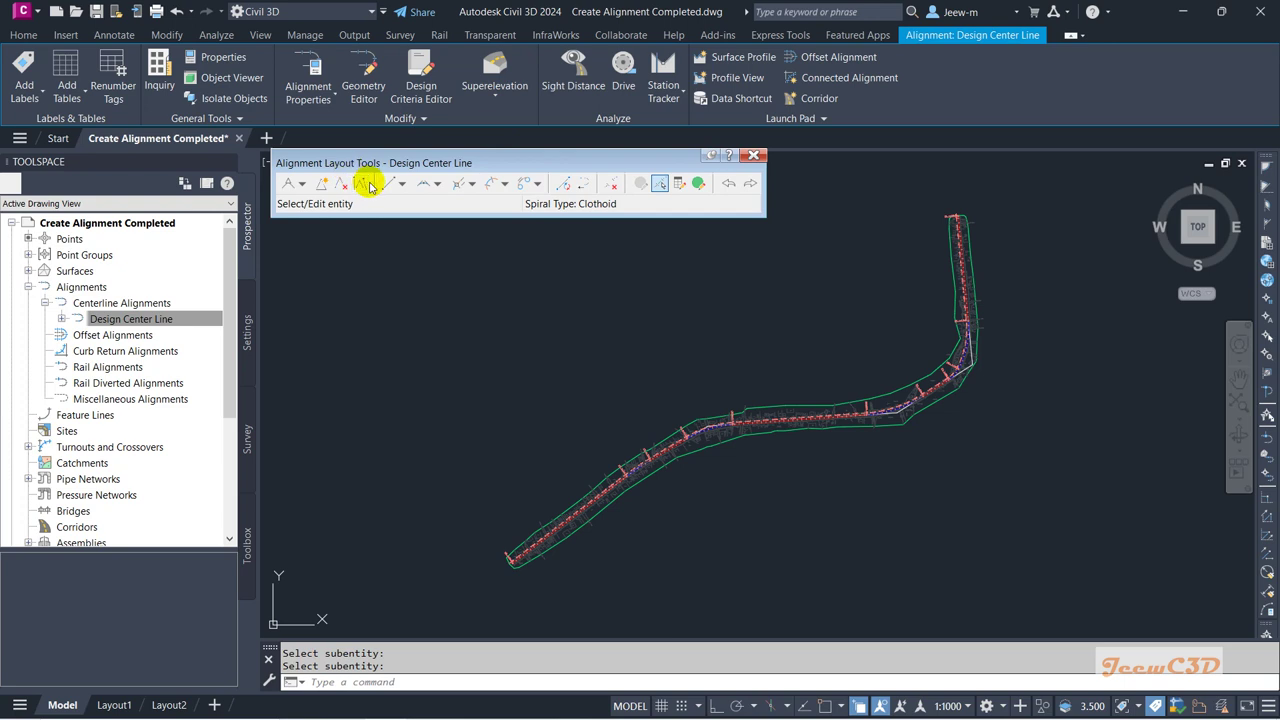